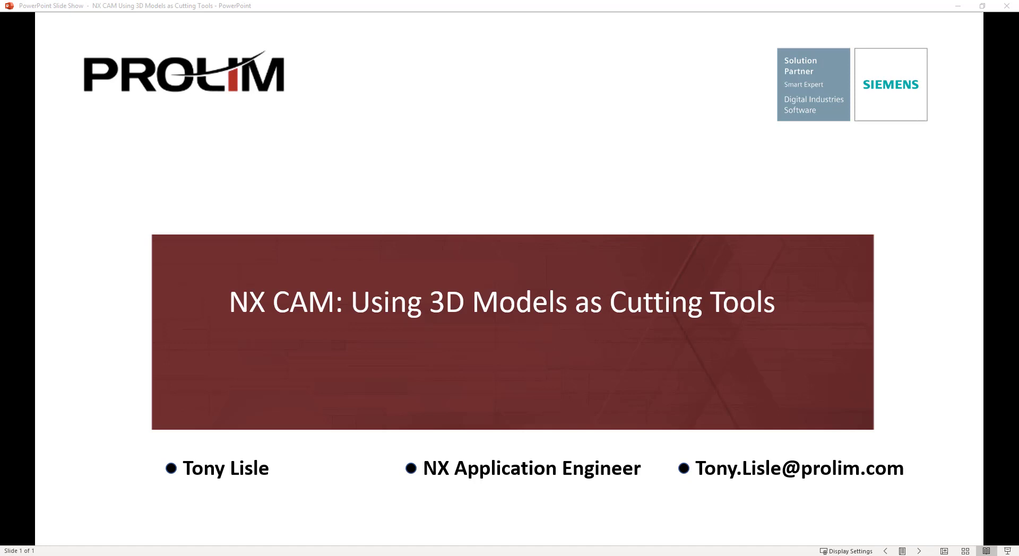
Switch from the PowerPoint slideshow to the NX Manufacturing session showing CAM_File.prt
click(207, 523)
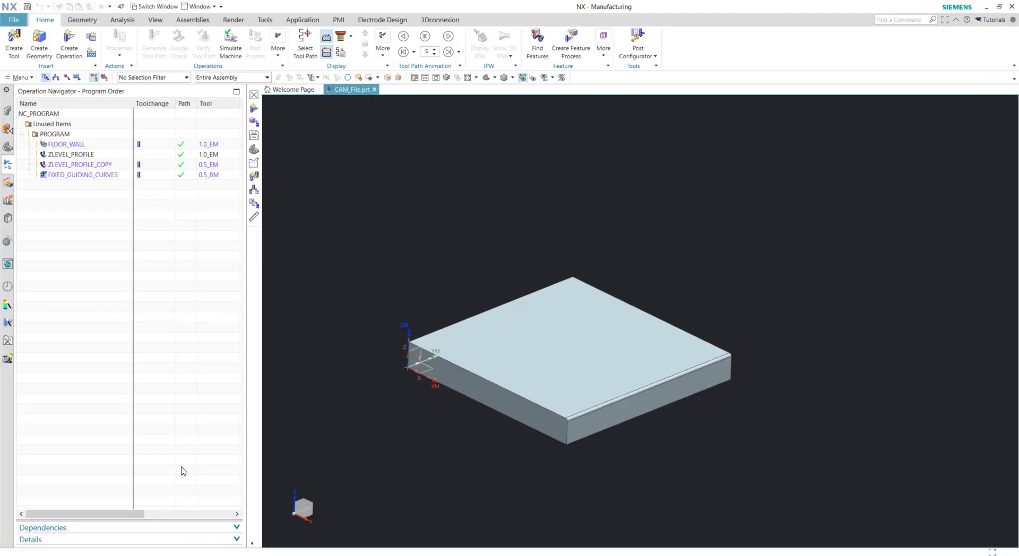
In Machine Tool View, preview the 1.0_EM, 0.5_EM and 0.5_BM tools, then switch to the empty NX session
click(55, 77)
click(50, 133)
click(46, 166)
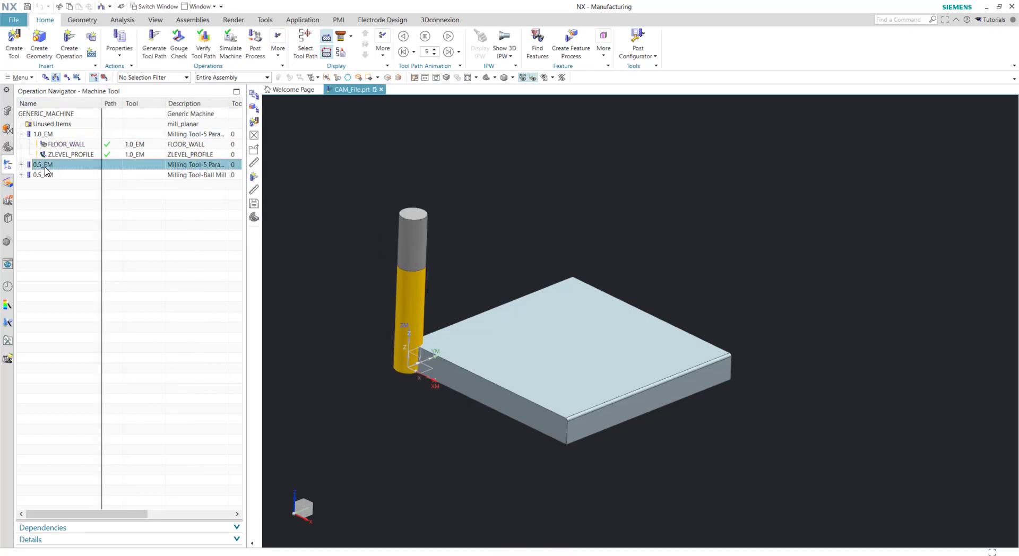
click(46, 175)
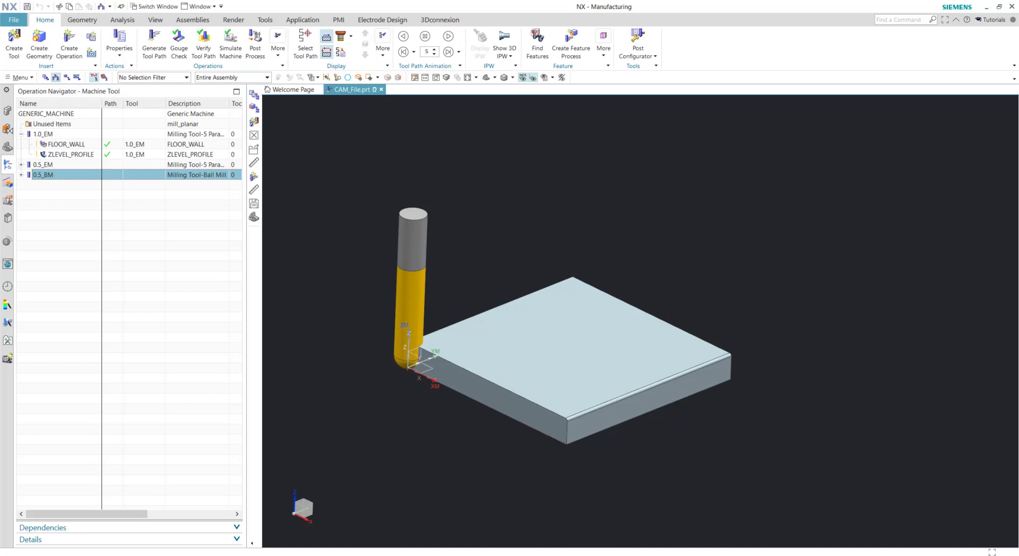
click(300, 527)
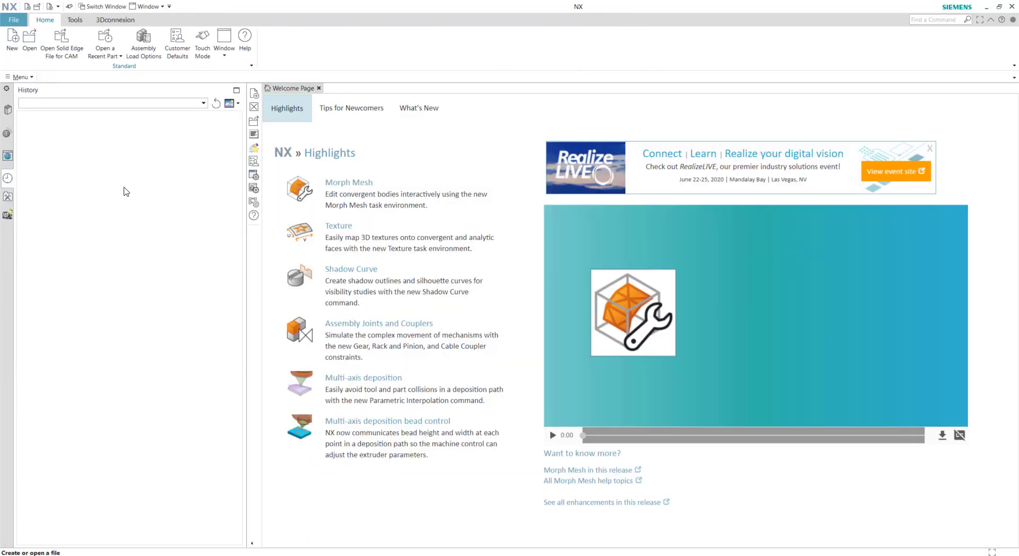
Create a new Model-template part named 1.0000_BN_0.031CR_2.500TR
click(12, 43)
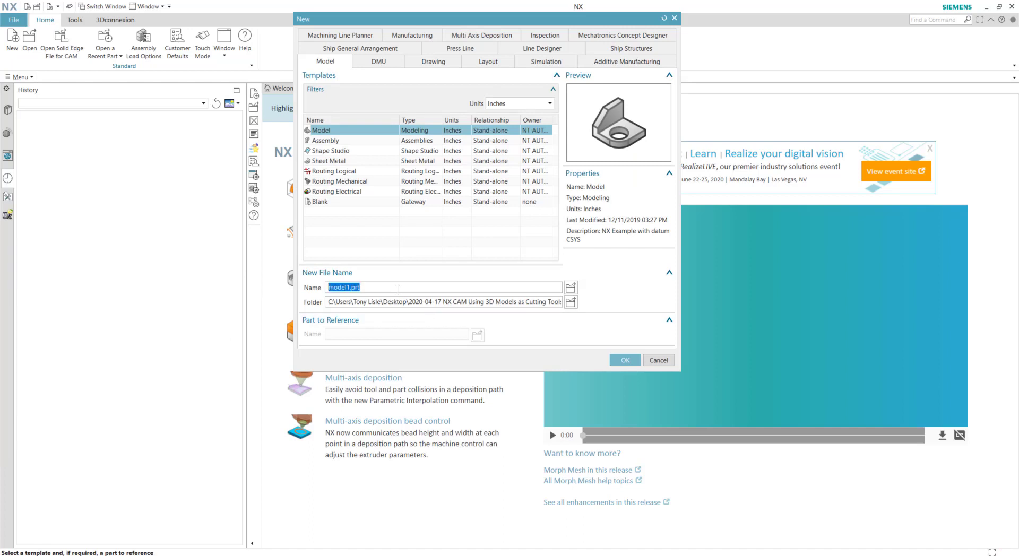
text(1.0000_BN_0.031CR_2.500TR)
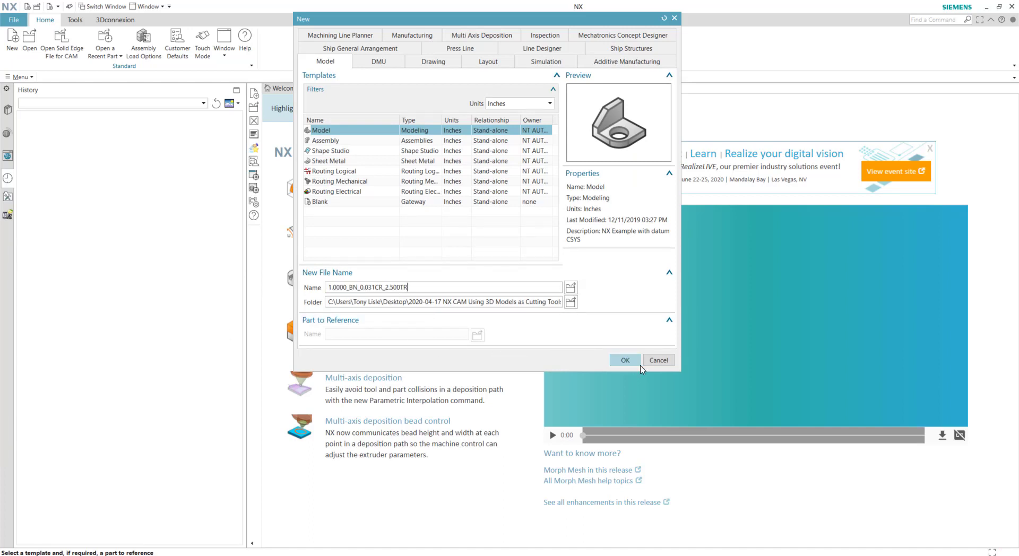
click(624, 360)
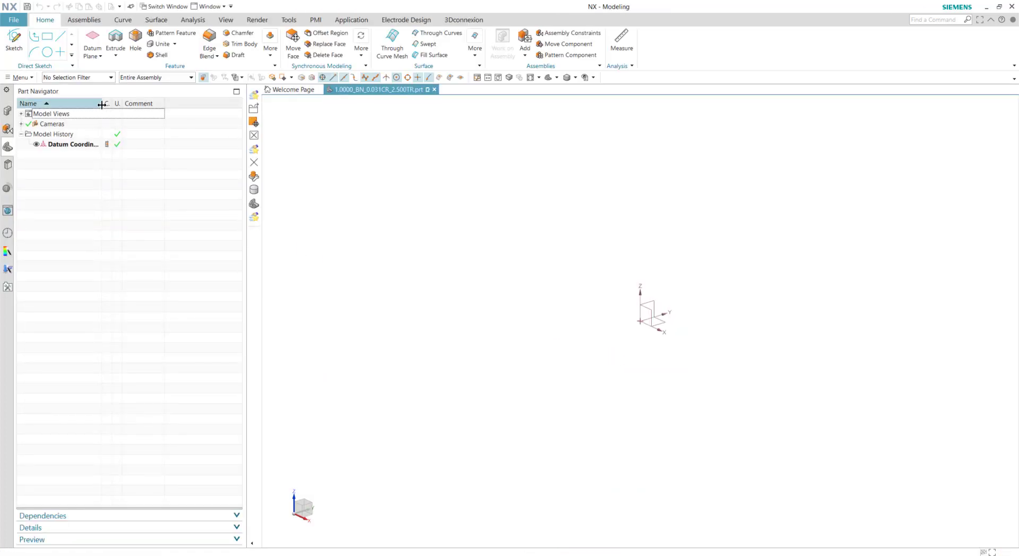
Import the Parasolid file 1.0000_BN_0.031CR_2.500TR.x_t into the part
click(17, 25)
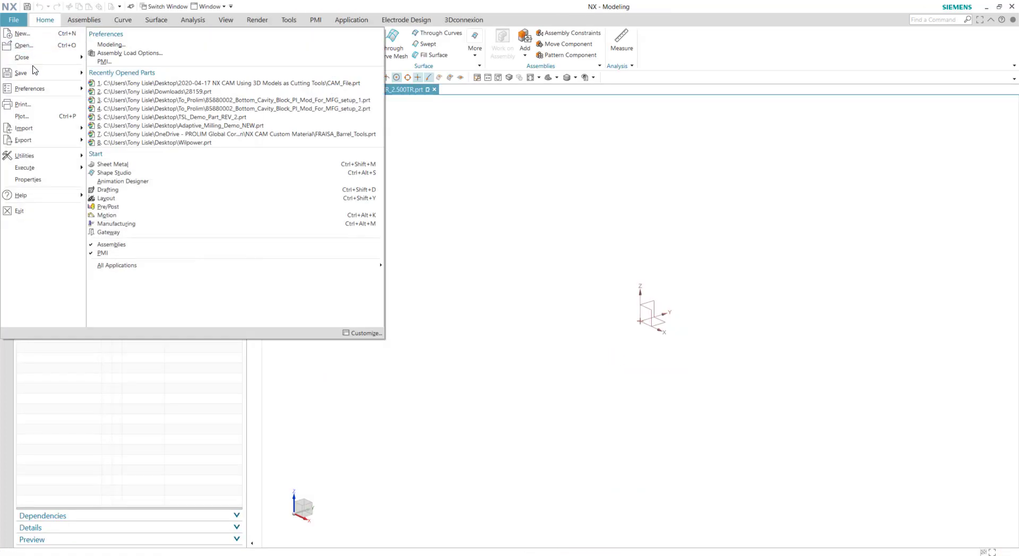
mouse_move(51, 132)
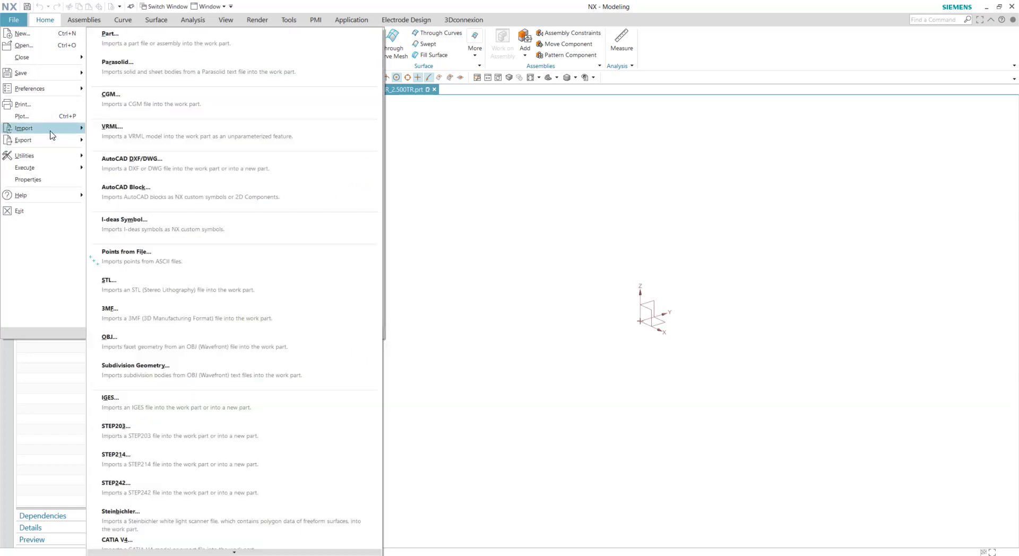
click(178, 80)
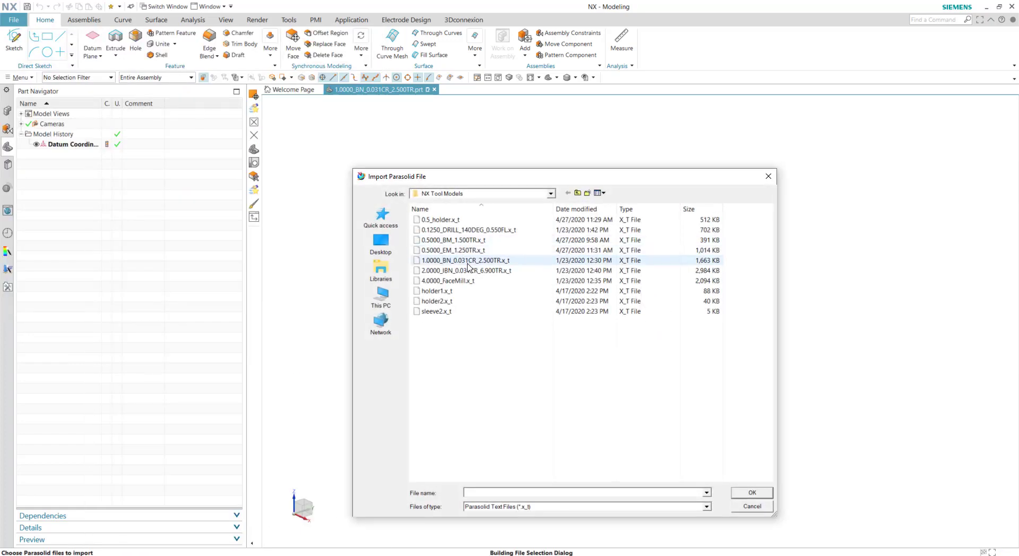
click(447, 262)
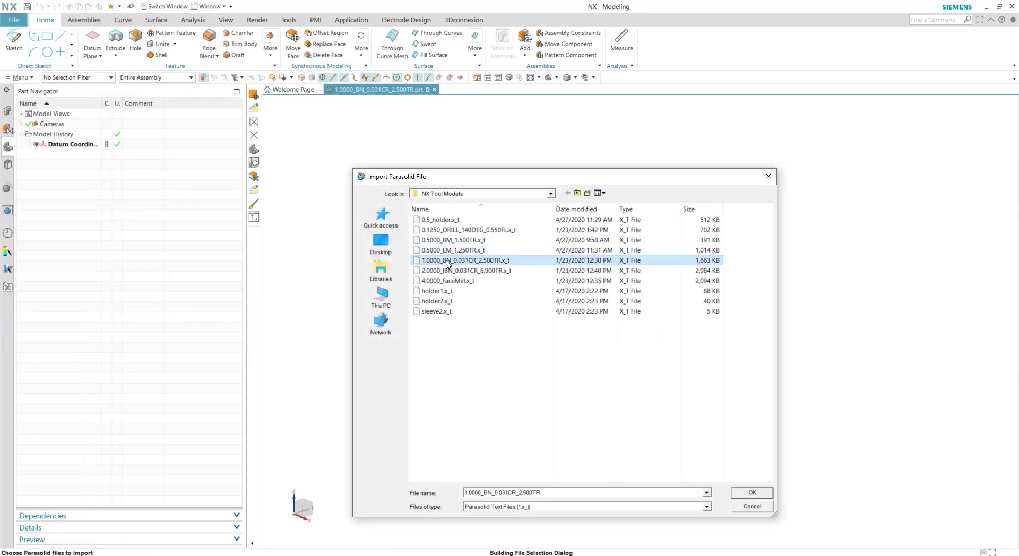
click(752, 493)
scroll(425, 276, down, 4)
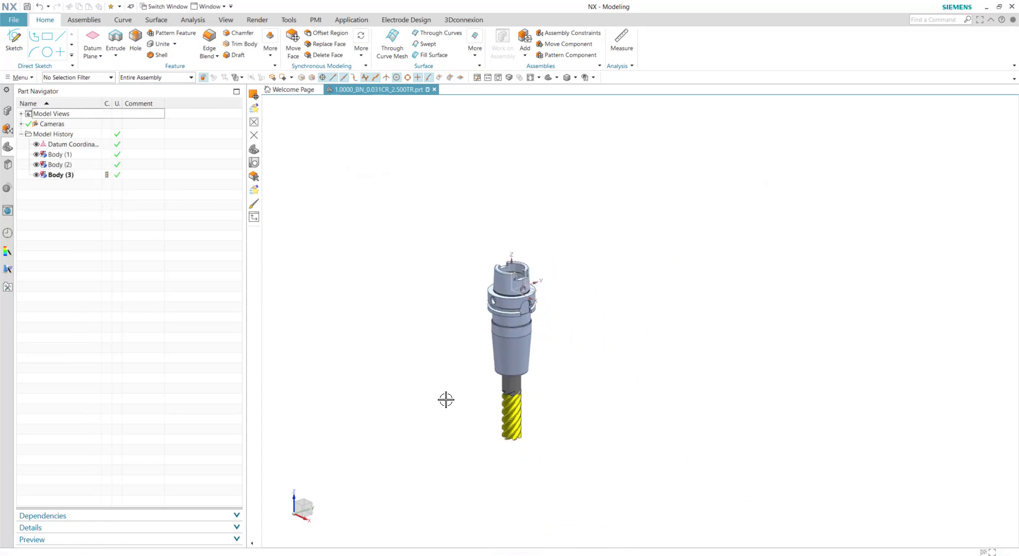
scroll(478, 467, up, 2)
Start Move Object on the holder, shank and cutter bodies, with Move Handles Only on
right_click(361, 324)
click(362, 287)
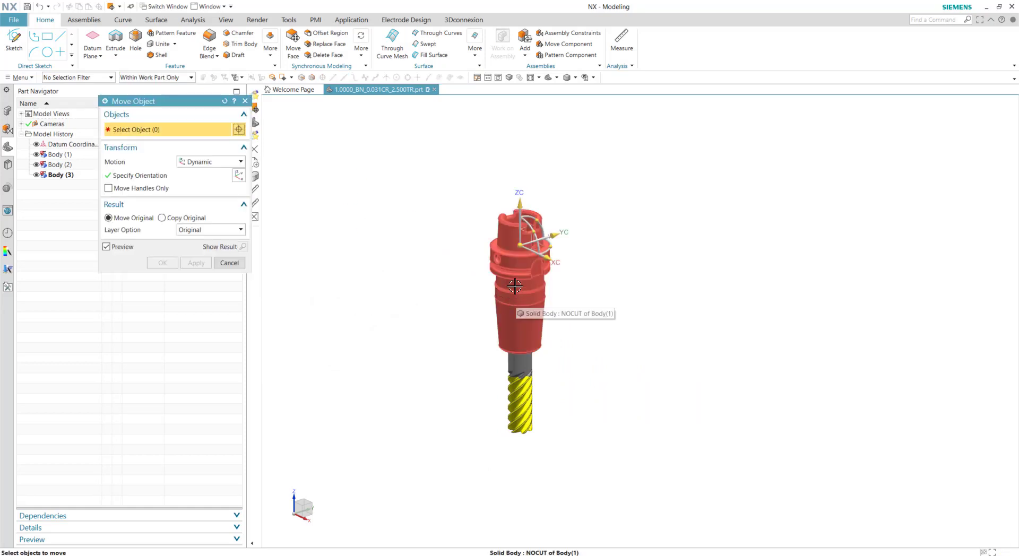
click(515, 286)
click(519, 367)
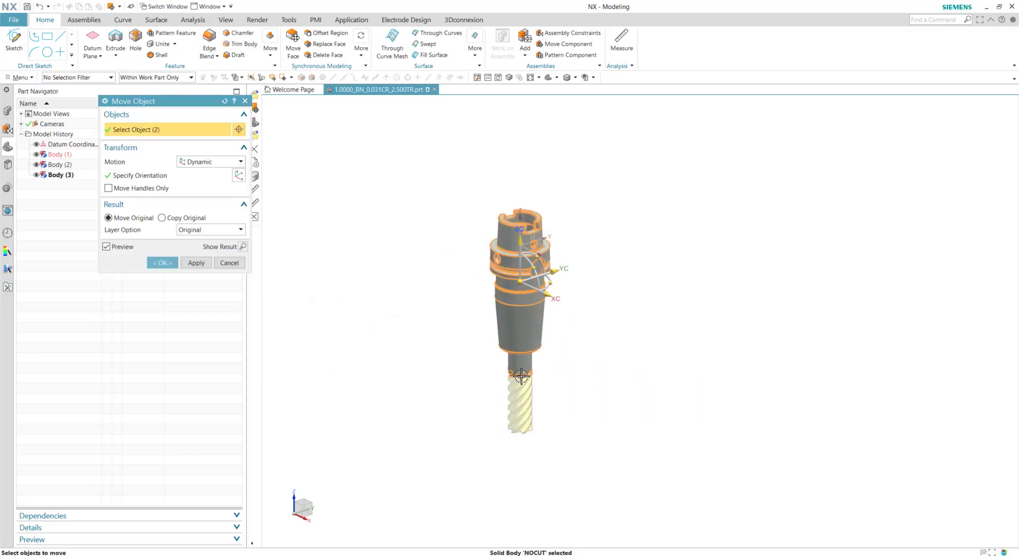
click(518, 405)
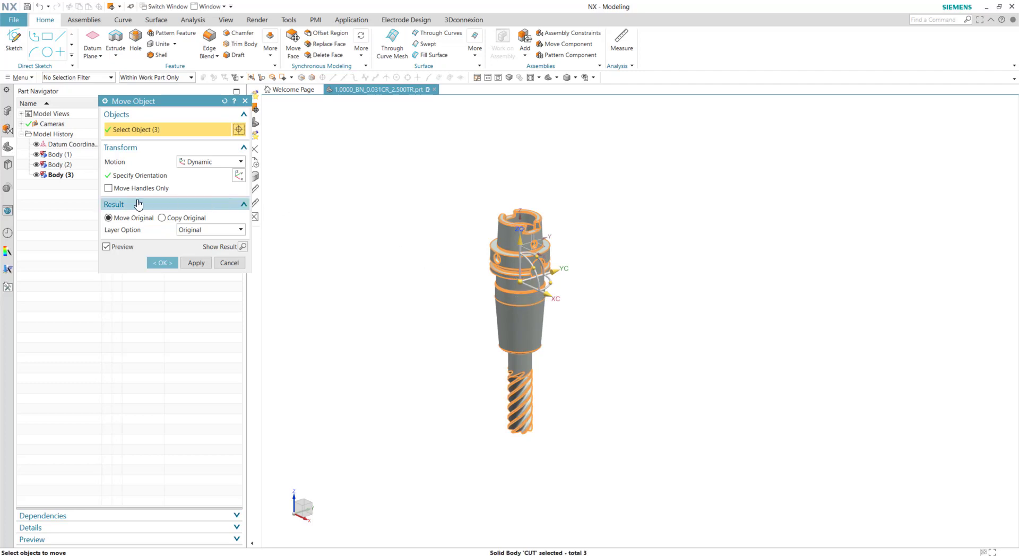
click(108, 188)
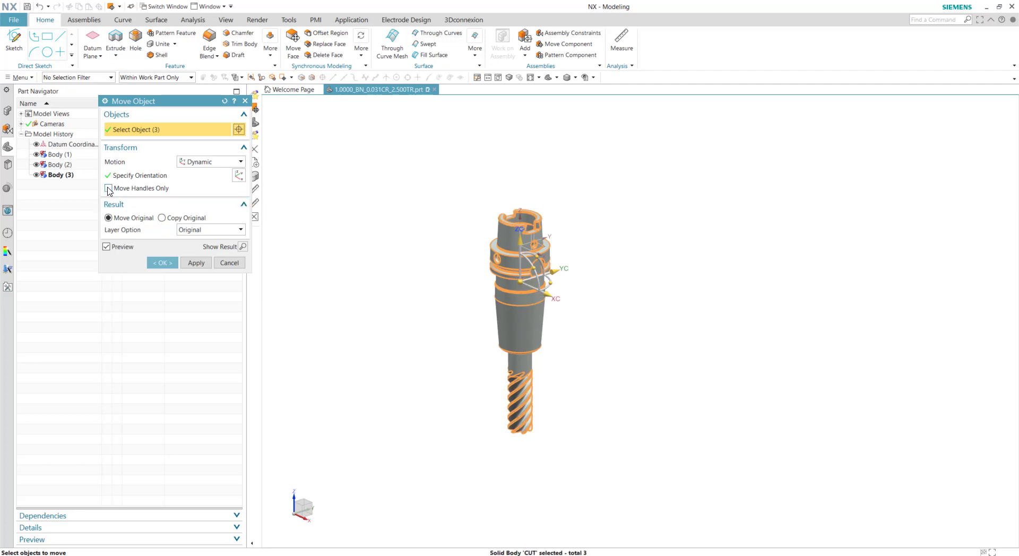
Place the move origin midway between two tip edge points, then turn Move Handles Only off
click(523, 284)
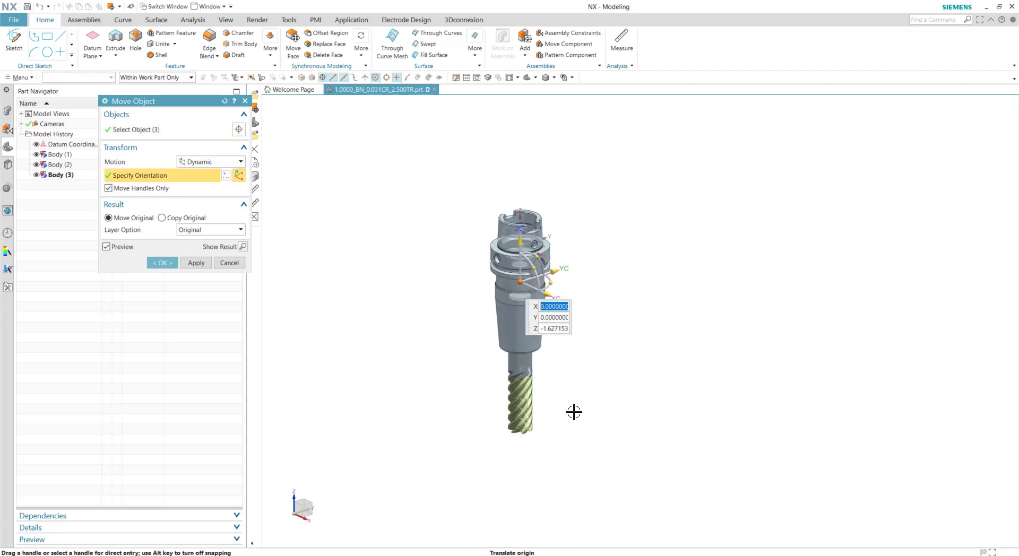
scroll(444, 277, down, 6)
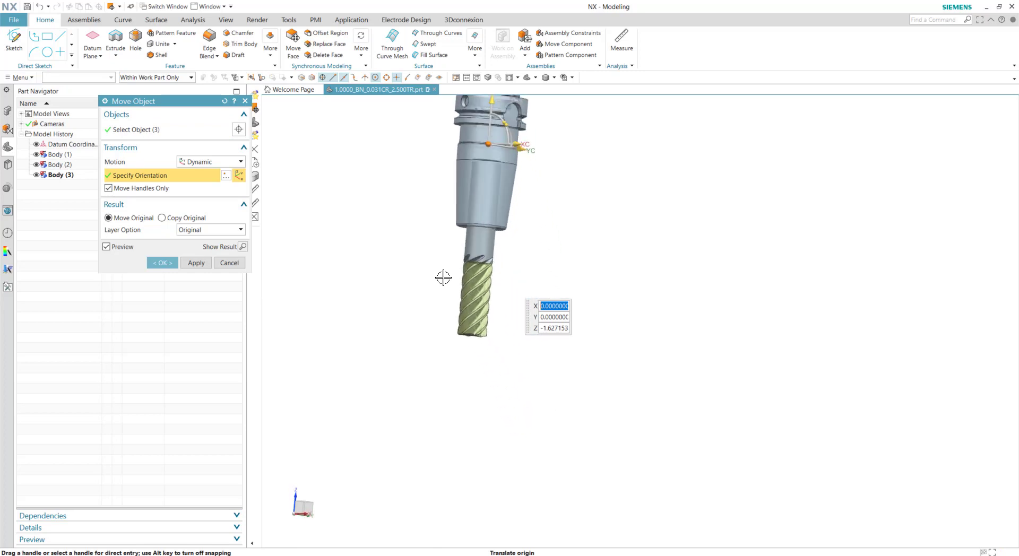
click(226, 176)
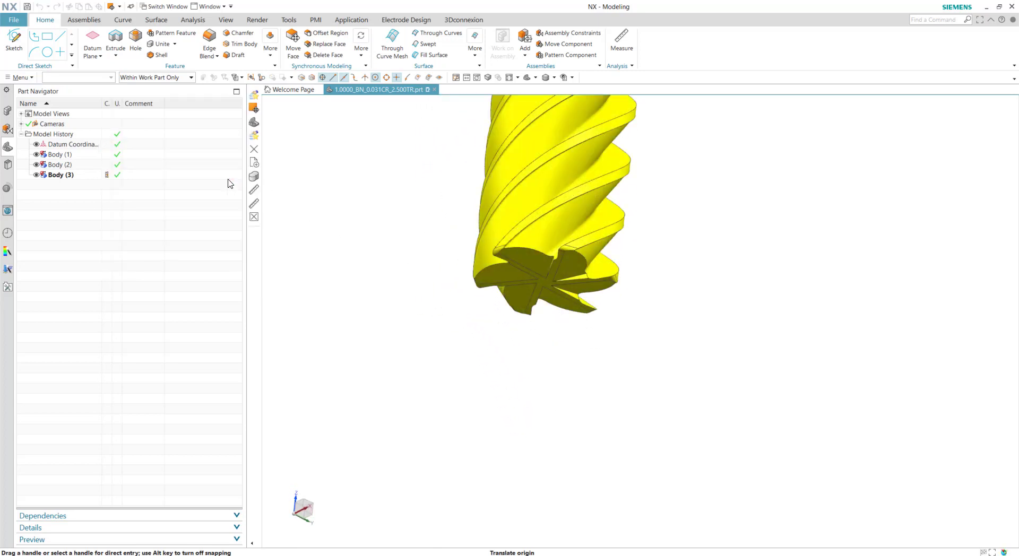
click(183, 119)
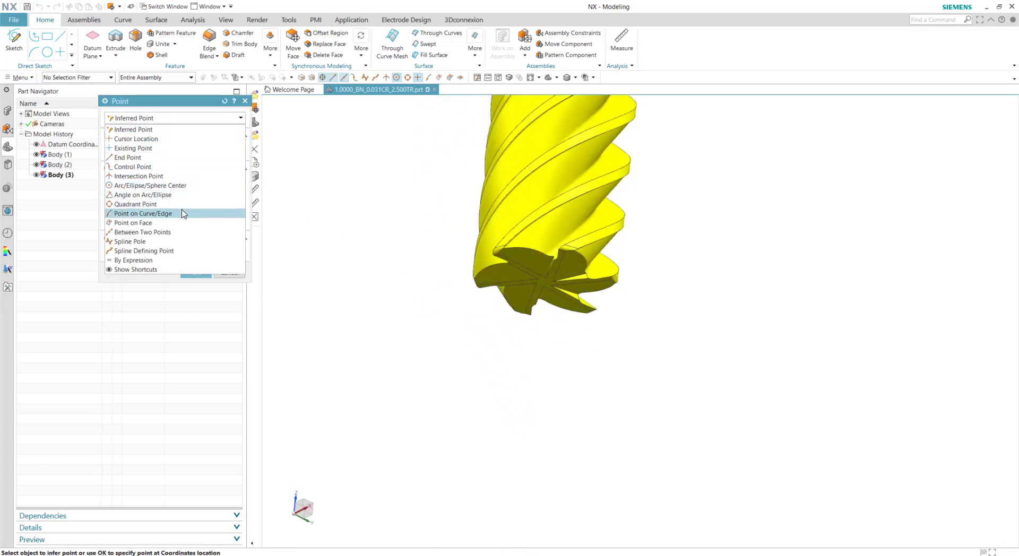
click(168, 232)
scroll(496, 313, down, 6)
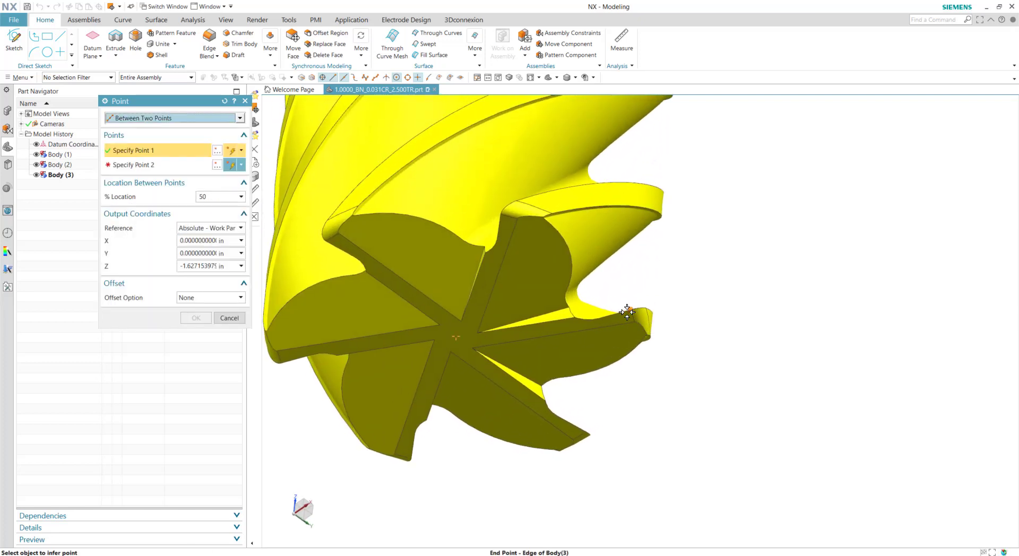
click(631, 309)
click(280, 364)
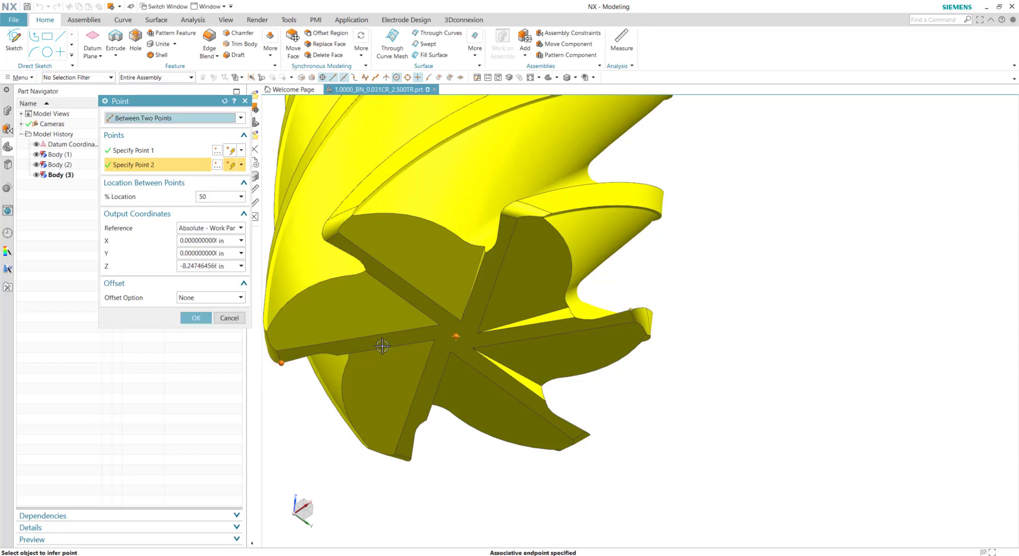
click(196, 318)
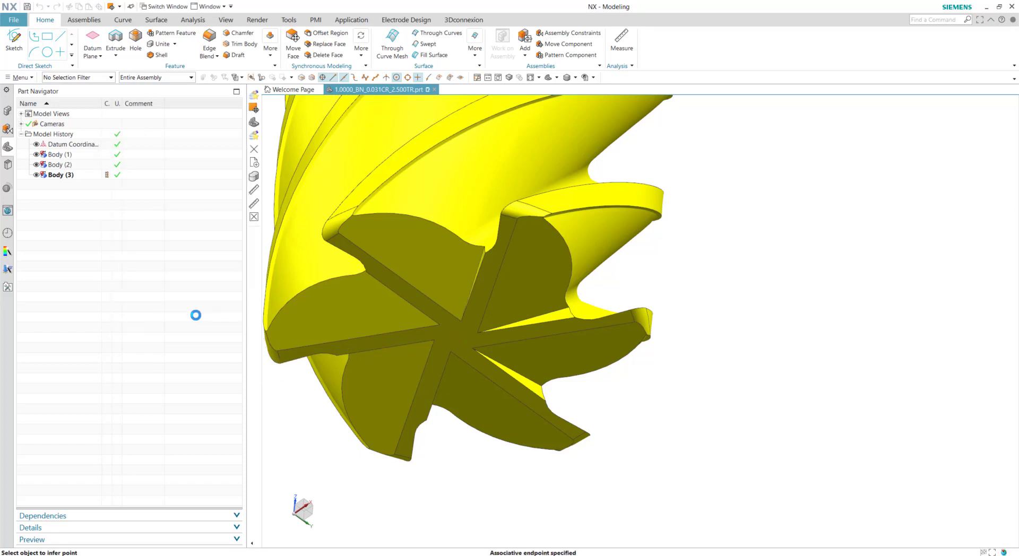
click(109, 188)
click(109, 189)
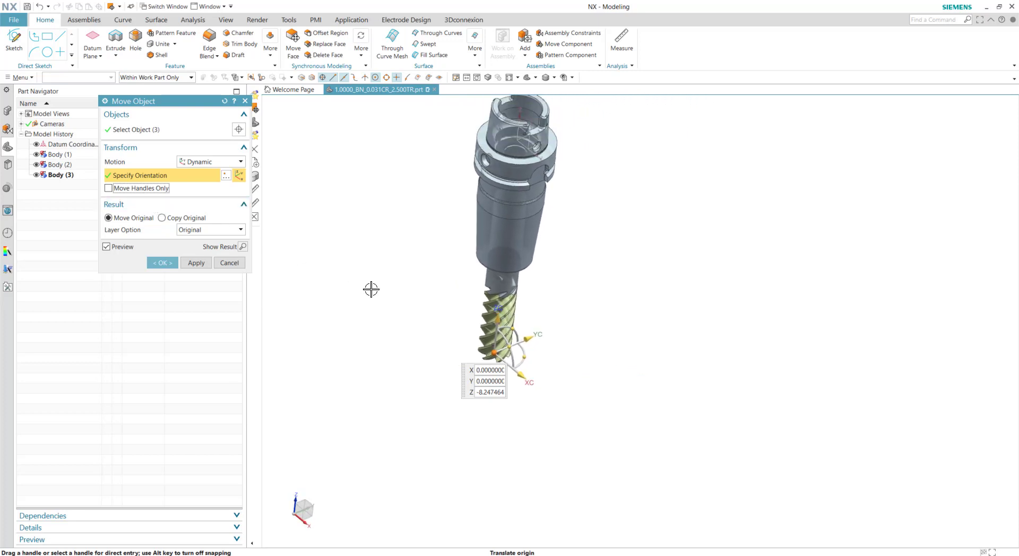
Set the handle's Z coordinate to 0 so the cutter tip sits at the origin
click(511, 372)
key(Tab)
key(Tab)
text(0)
key(Return)
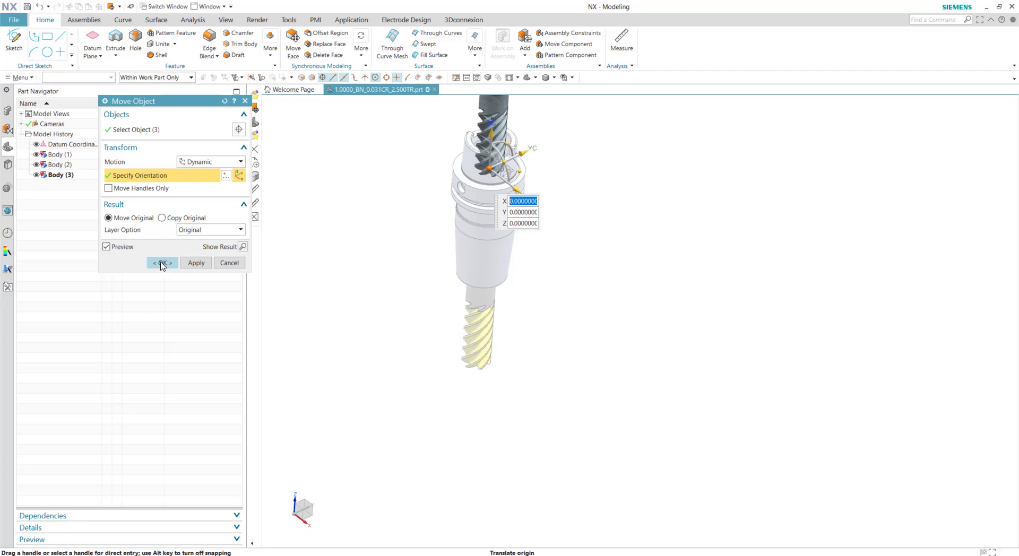
Rotate the tool bodies 90° about the YC axis
middle_drag(367, 332, 585, 296)
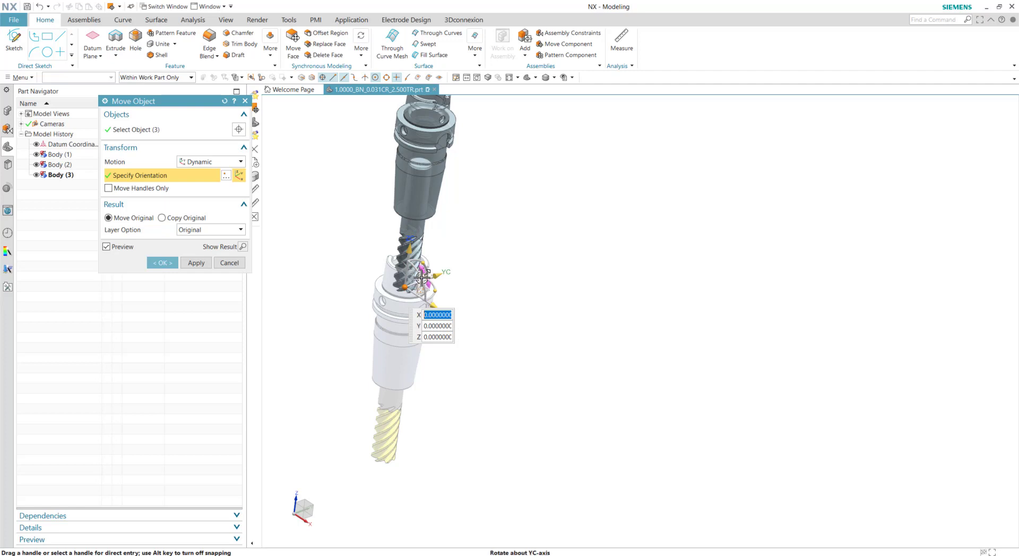
click(422, 278)
text(90)
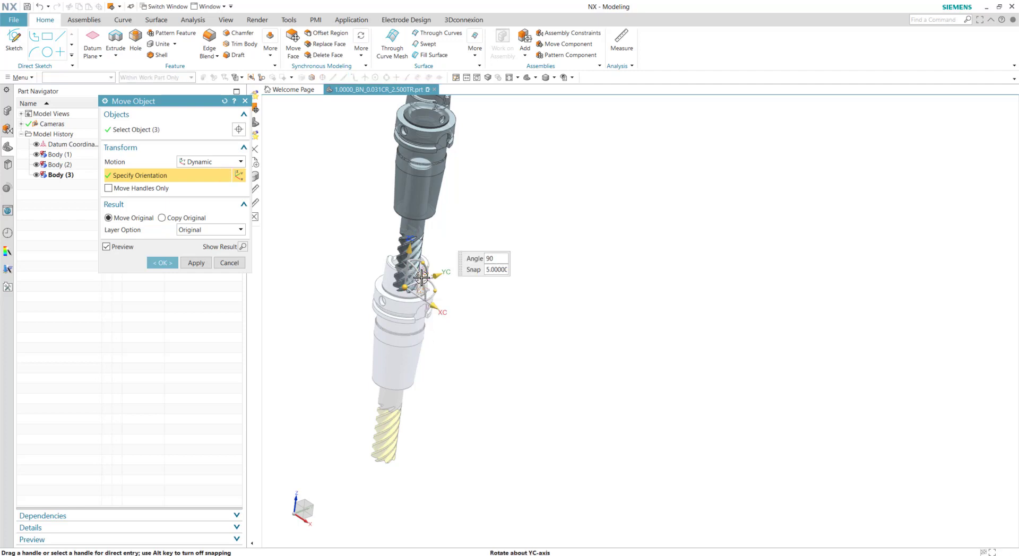
key(Return)
Close Move Object and delete the Datum Coordinate System from the Part Navigator
click(163, 262)
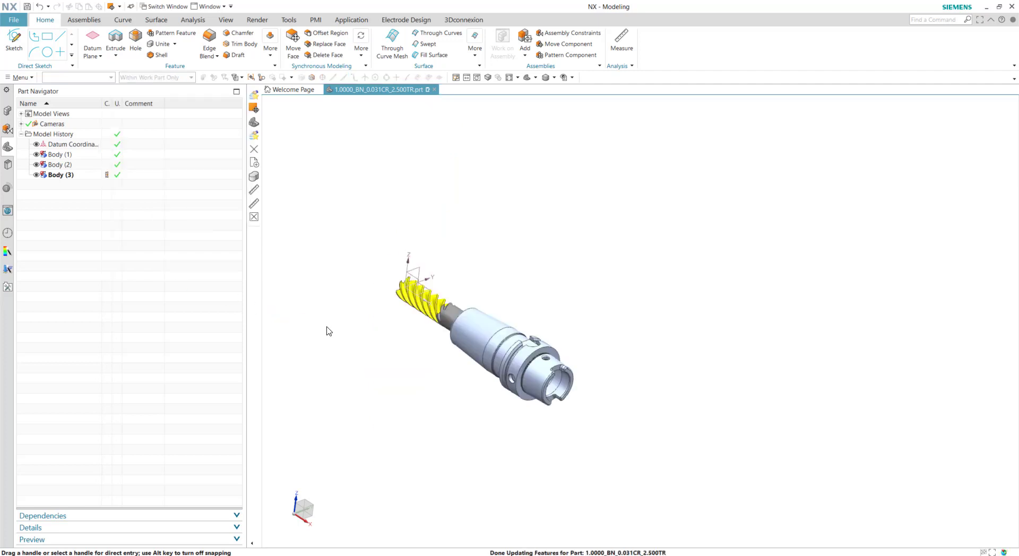
right_drag(355, 335, 365, 268)
scroll(511, 466, up, 1)
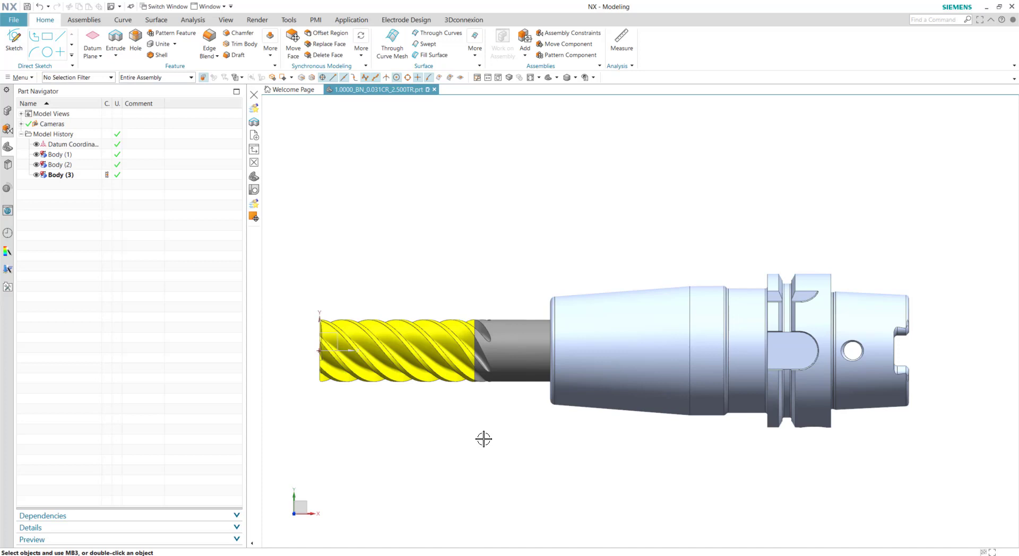
middle_drag(483, 439, 366, 329)
right_click(74, 151)
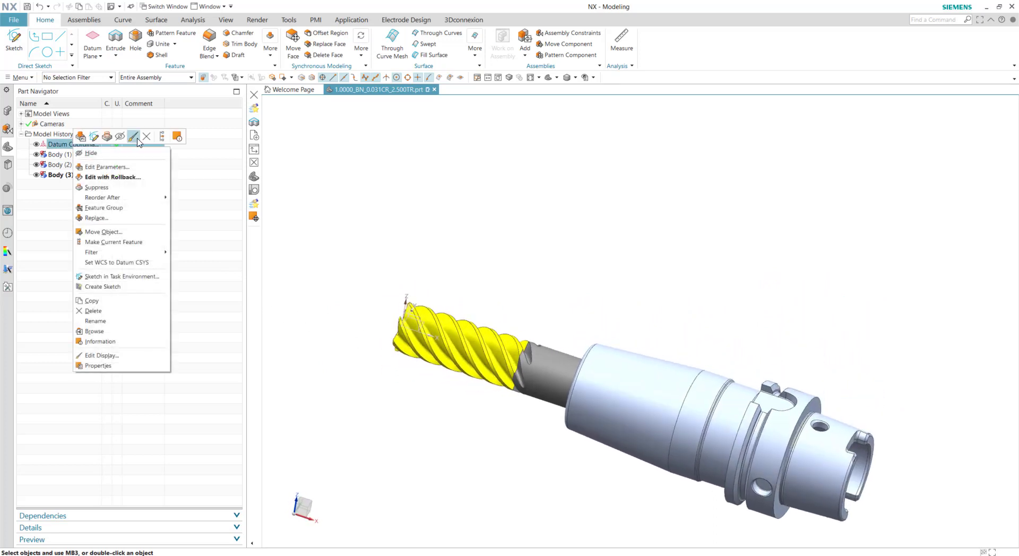
click(216, 320)
middle_drag(393, 314, 439, 363)
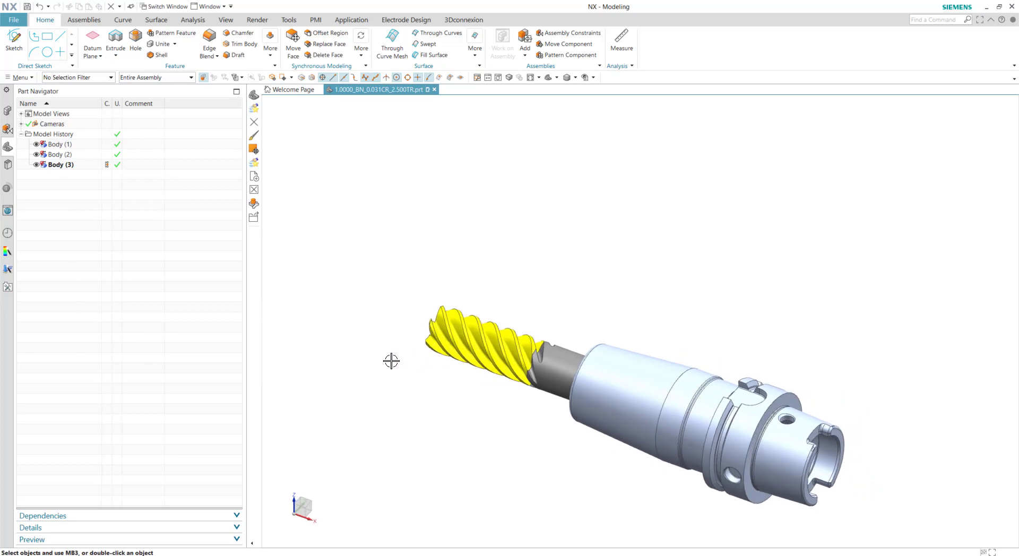
Enter Manufacturing from the File menu, accepting the cam_general, mill_planar setup
click(20, 25)
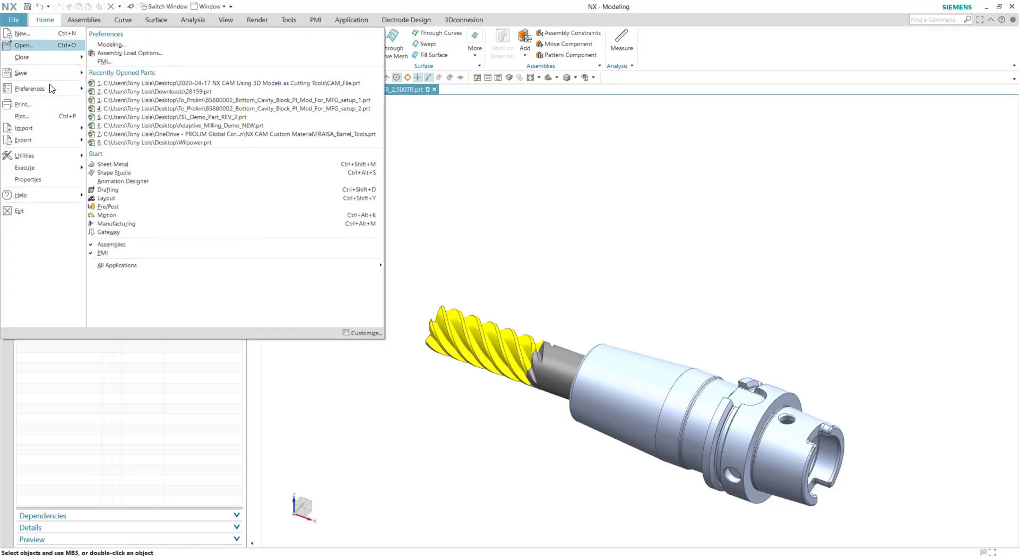
click(132, 227)
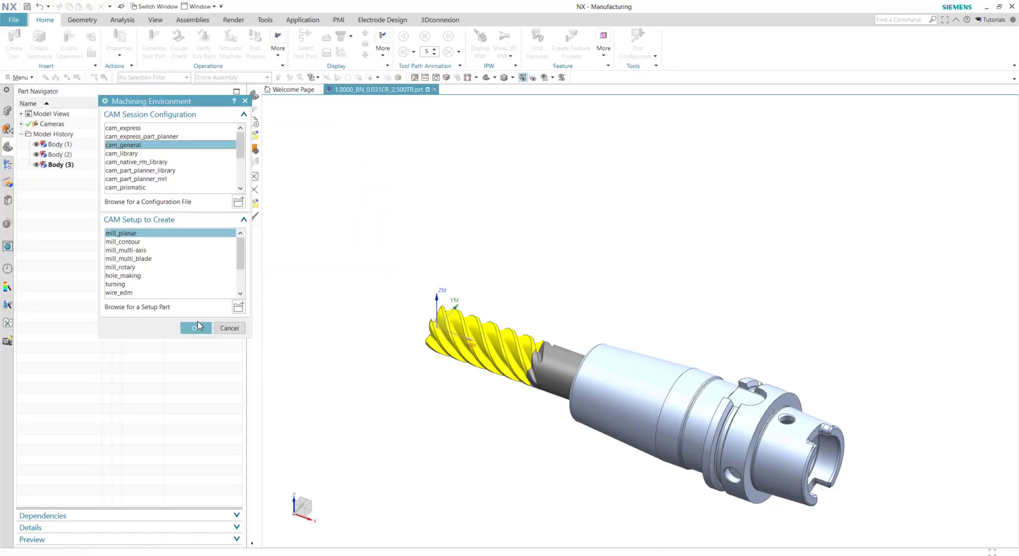
click(197, 329)
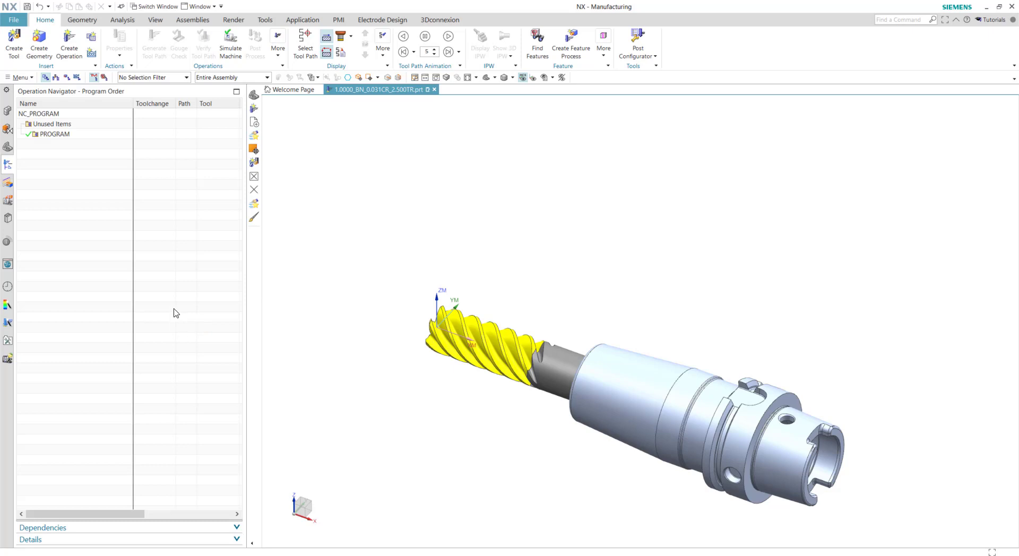
Create tool 1.0000_BN_0.031CR_2.500TR with a 1/32 lower radius
click(14, 42)
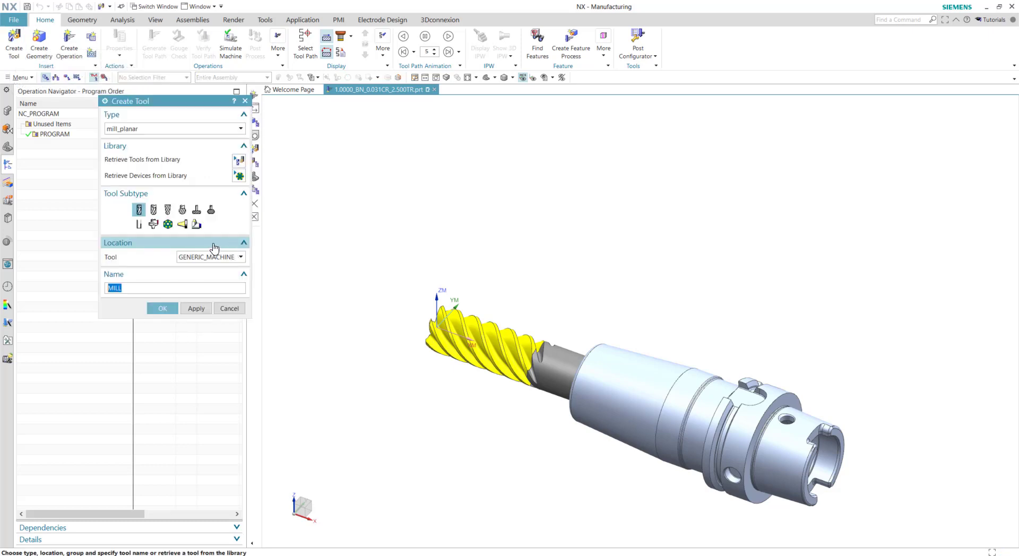
text(1.0000_BN_0.031CR_2.500TR)
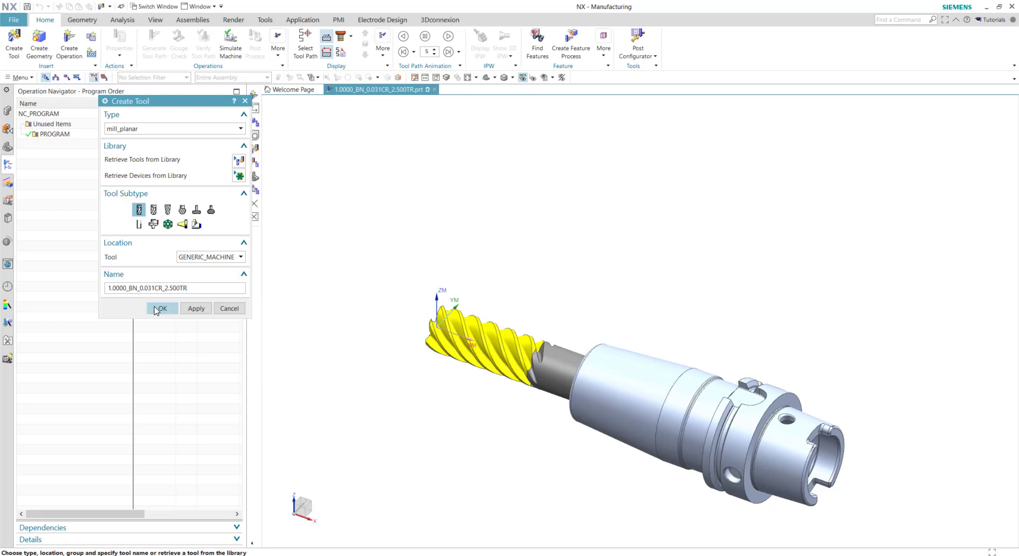
click(159, 309)
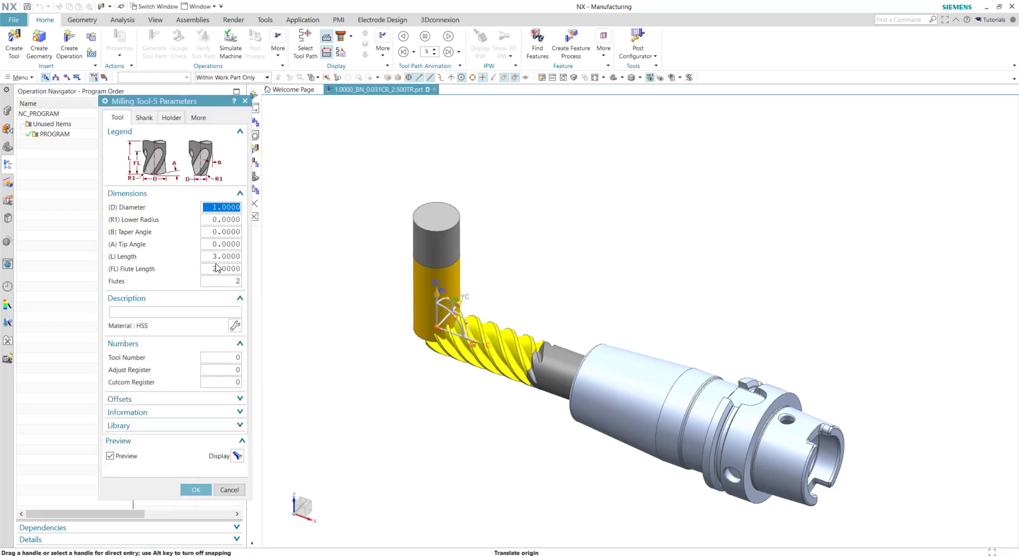
key(Tab)
text(1)
key(Tab)
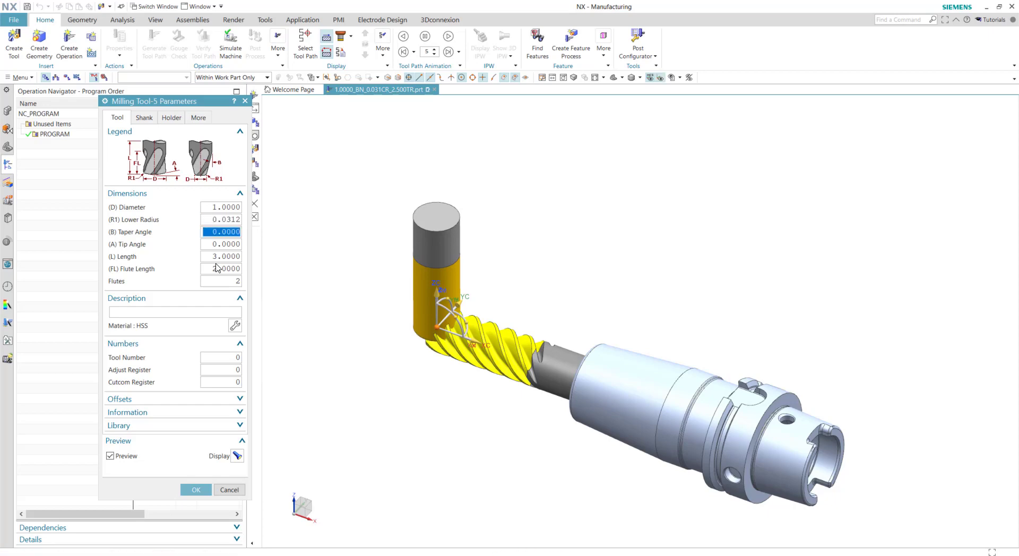
Set tool length 2.5, flute length 2.5 and 6 flutes
key(Tab)
key(Tab)
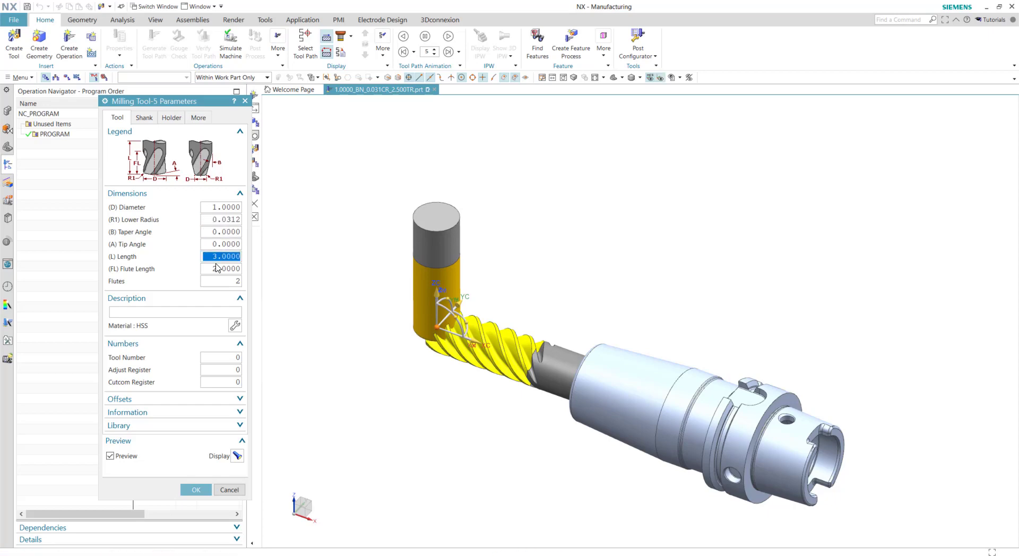
text(2.5)
key(Tab)
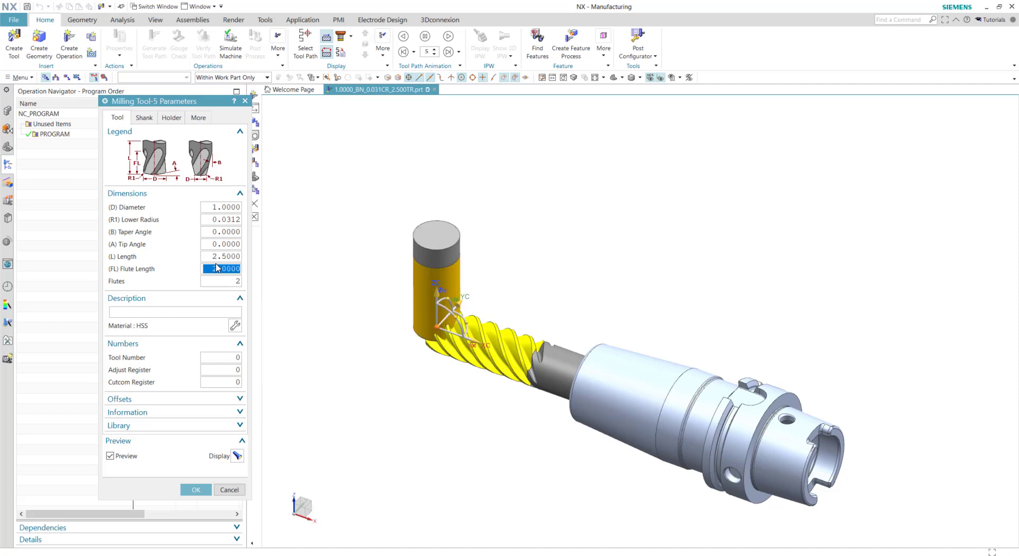
text(2.5)
key(Tab)
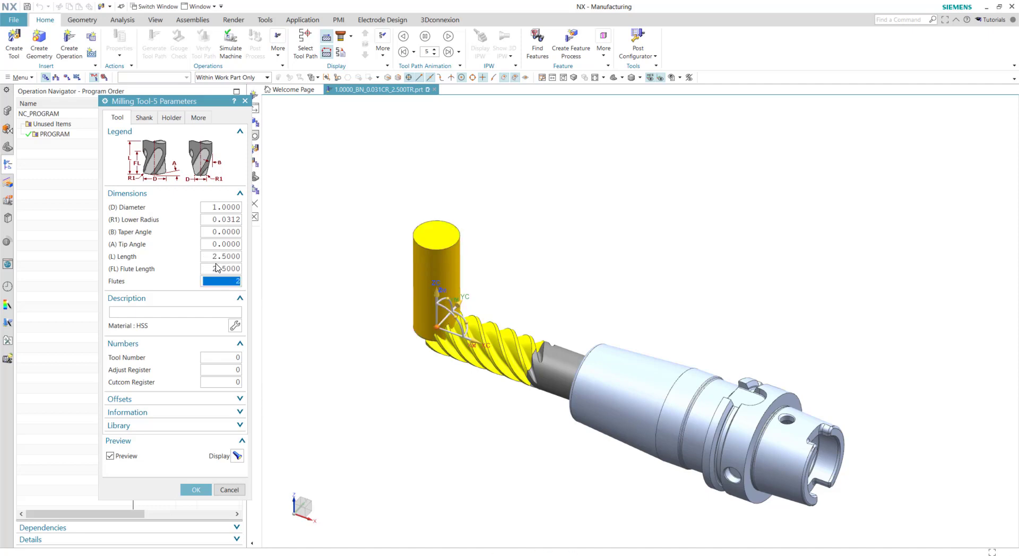
text(6)
key(Tab)
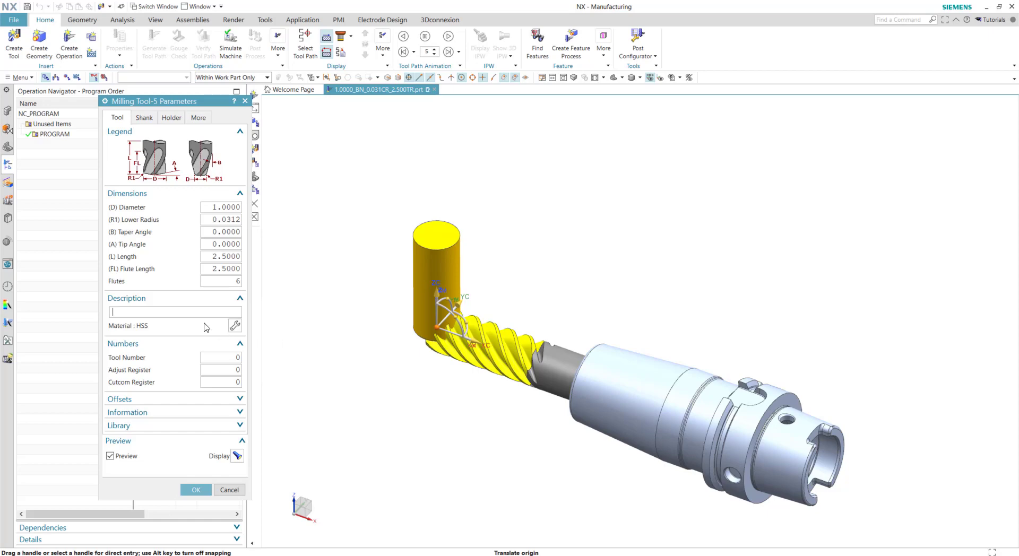
Set the tool material to Carbide Coated from the library and begin the description
click(235, 325)
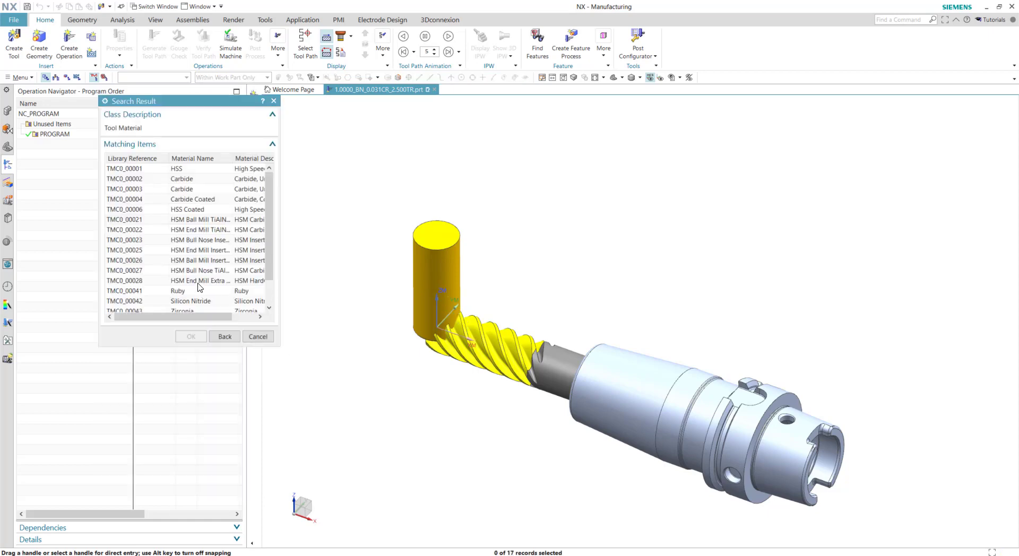
click(197, 205)
click(192, 337)
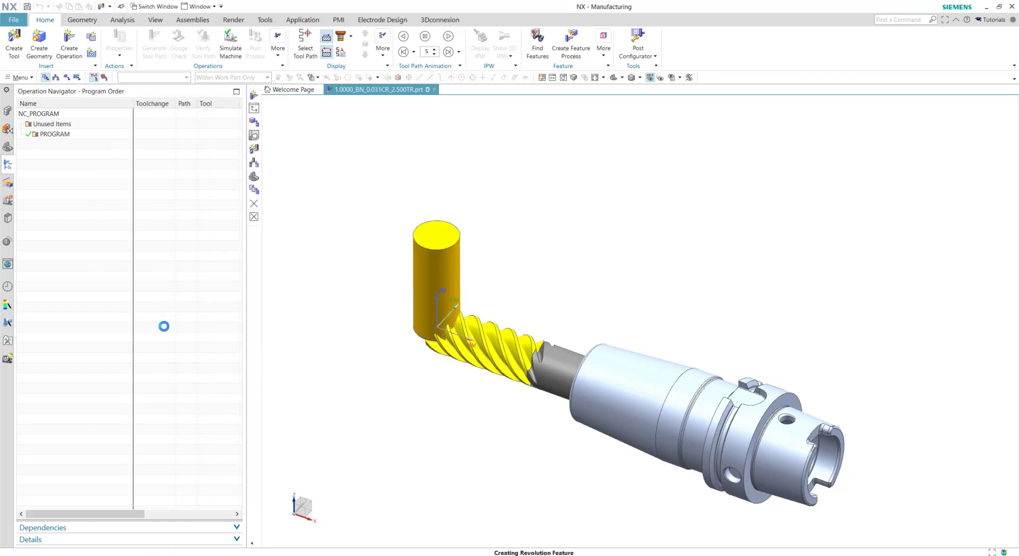
click(159, 313)
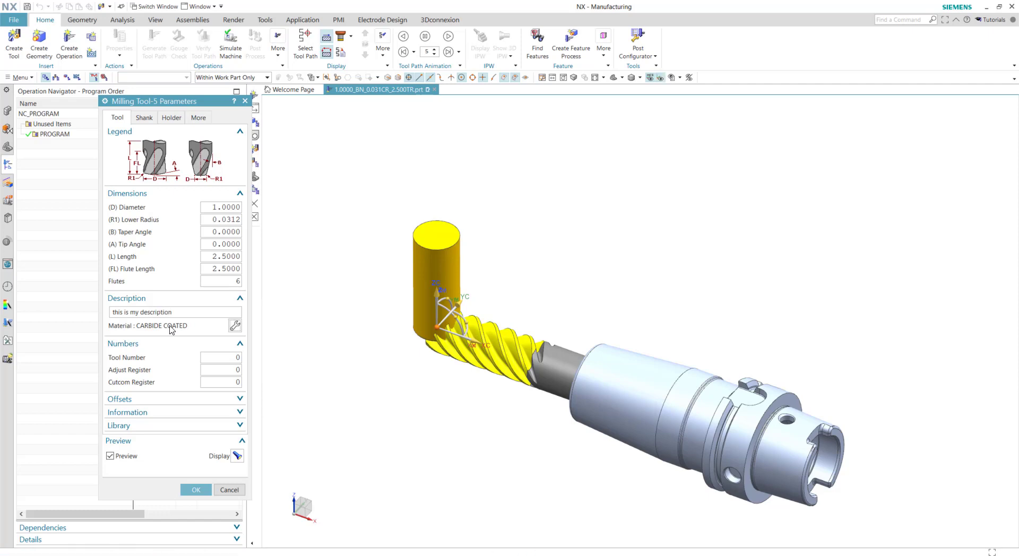
Define a shank of diameter 1.0, length 3.0 and taper length 0
click(145, 118)
click(121, 146)
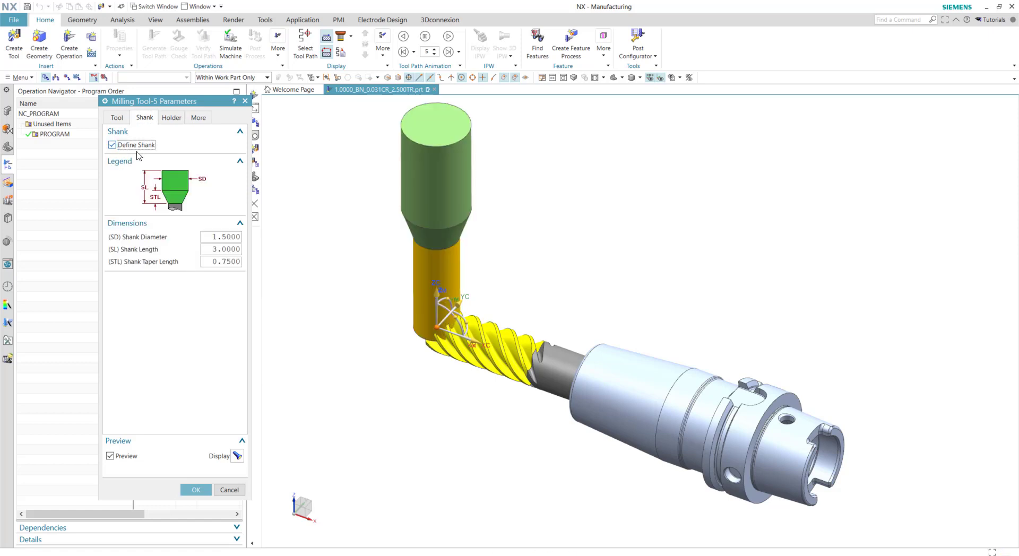
click(229, 238)
key(Tab)
key(Tab)
text(0)
key(Tab)
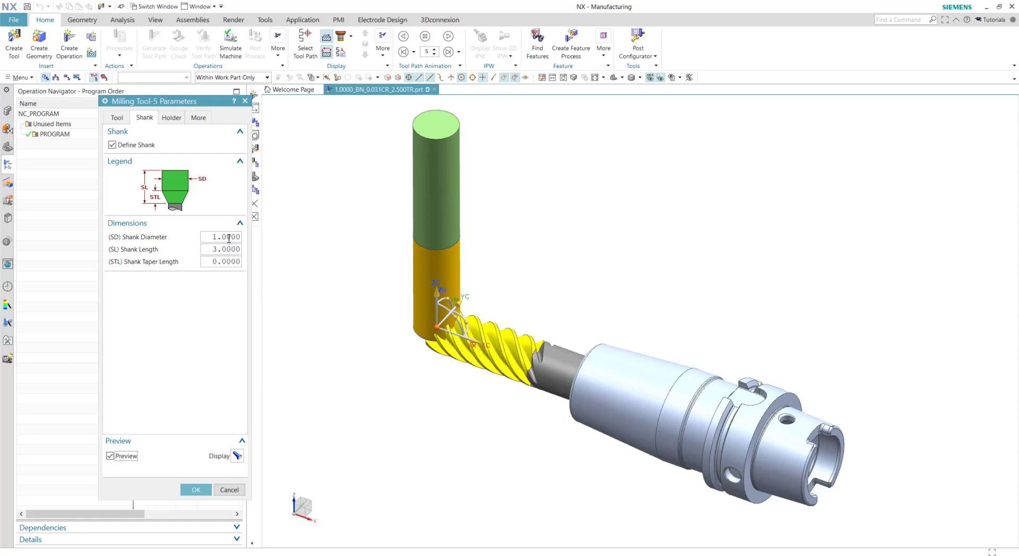
Set the holder insertion offset to 1.78
click(171, 118)
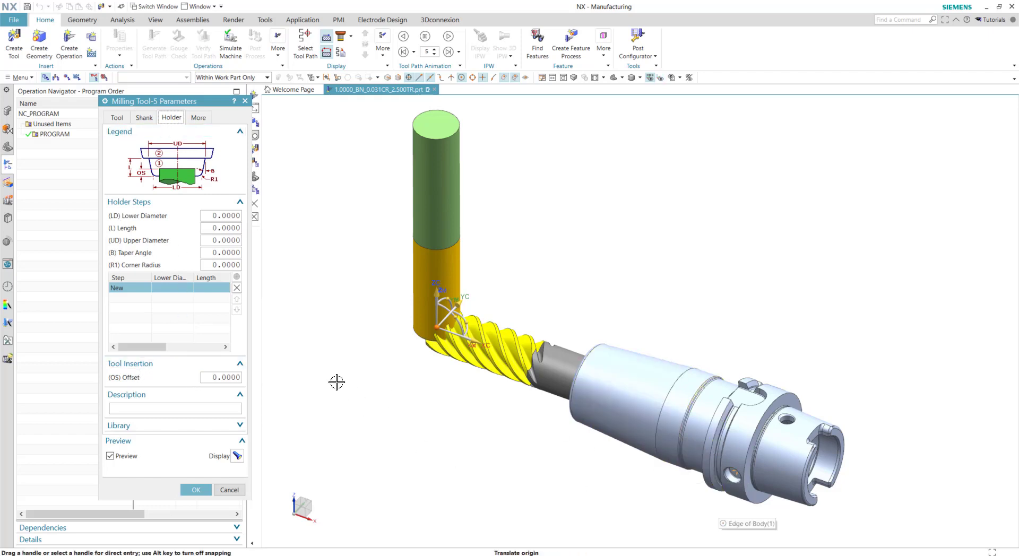
click(220, 379)
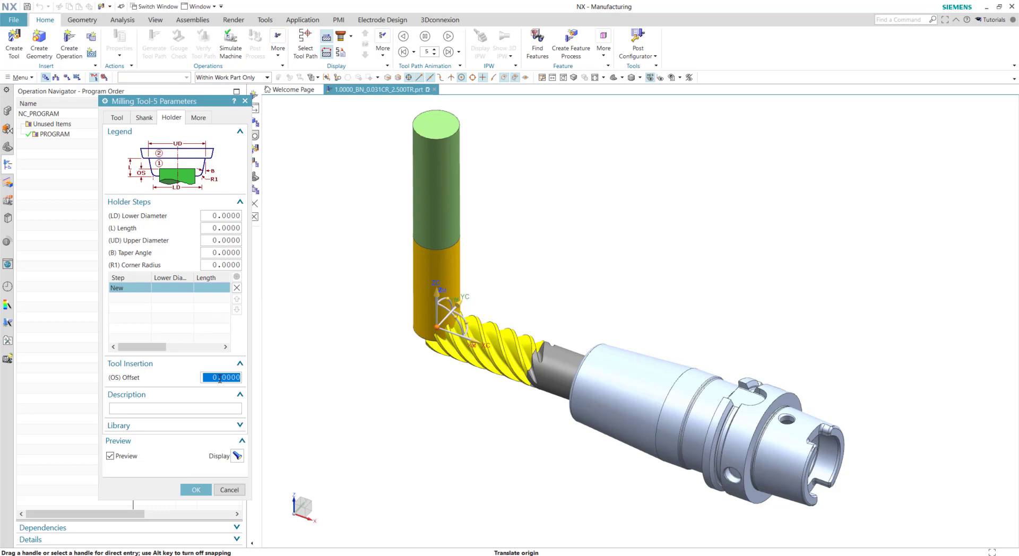
text(1.78)
key(Return)
Give the holder step lower diameter 1.75, length 2.25, upper diameter 2.09, corner radius 0.08
click(227, 215)
text(1.75)
key(Tab)
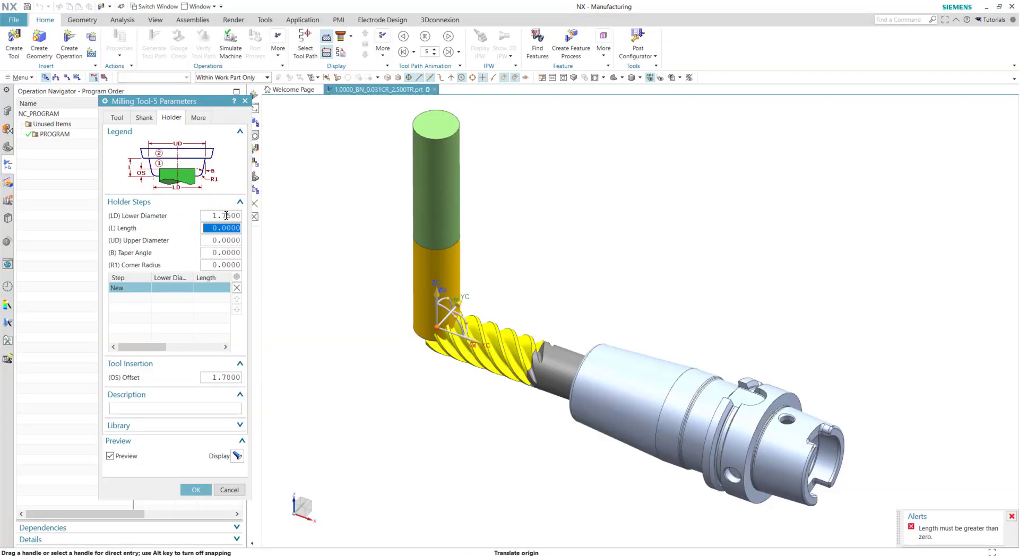
text(2.25)
key(Tab)
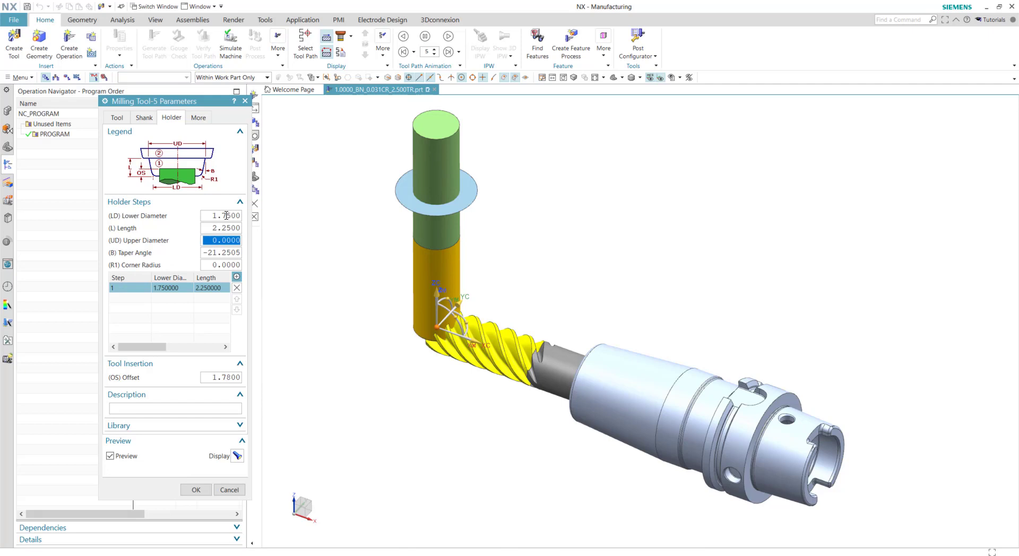
text(2.09)
key(Tab)
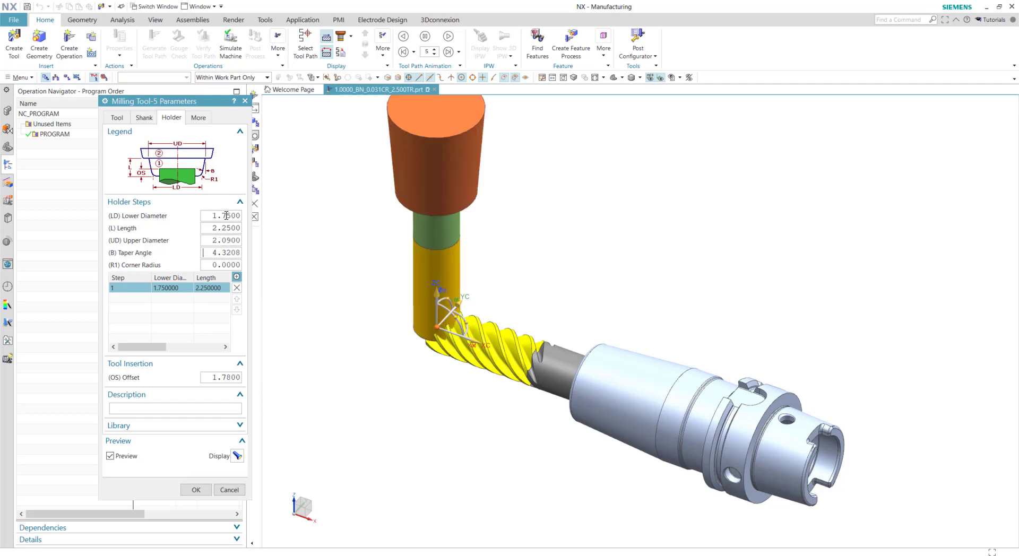
text(.08)
key(Tab)
Turn the tool 90° about YC to check the holder fit
middle_drag(530, 324, 454, 374)
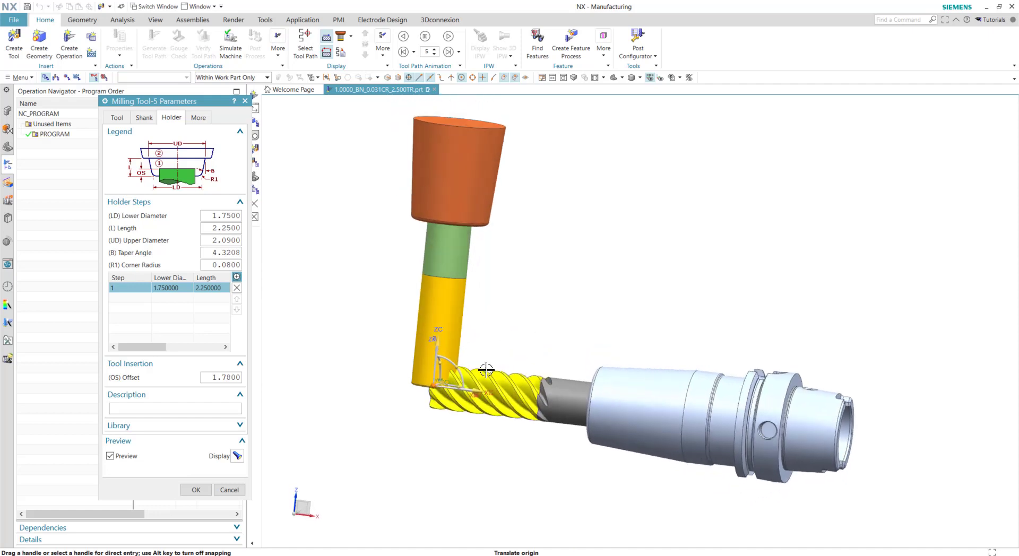
click(455, 367)
text(90)
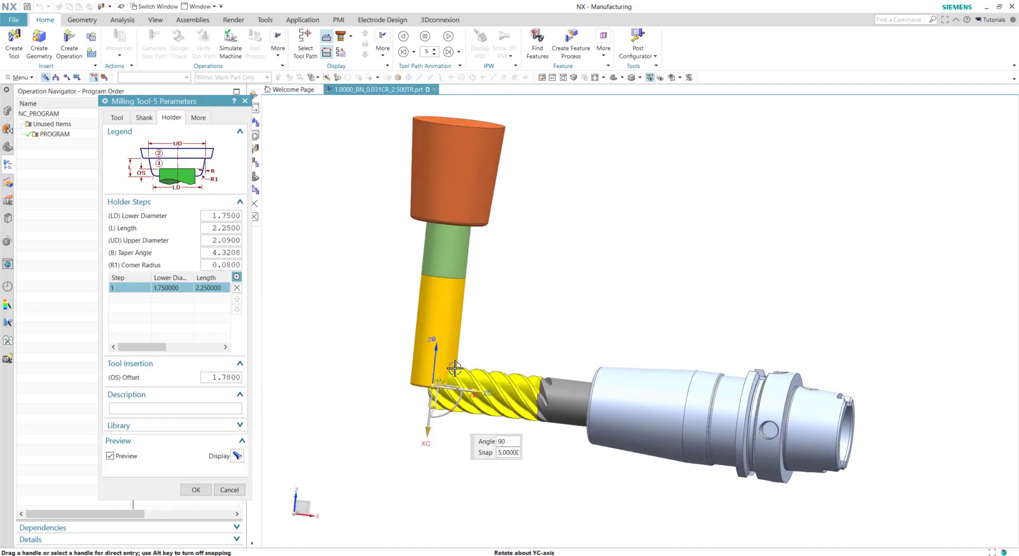
key(Return)
middle_drag(476, 367, 414, 318)
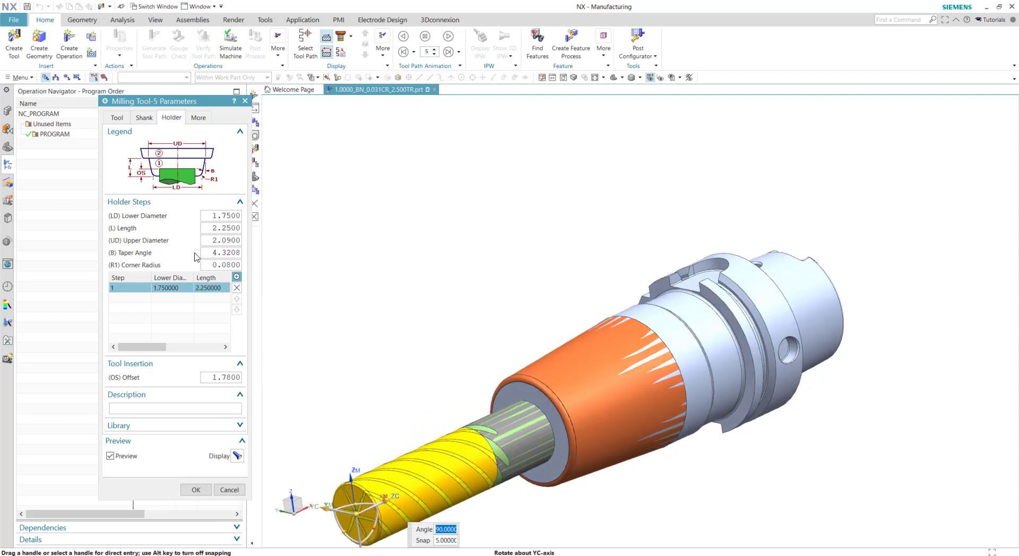
Shorten the second holder step to length 1.25 with a corner radius of 0
click(237, 277)
click(231, 217)
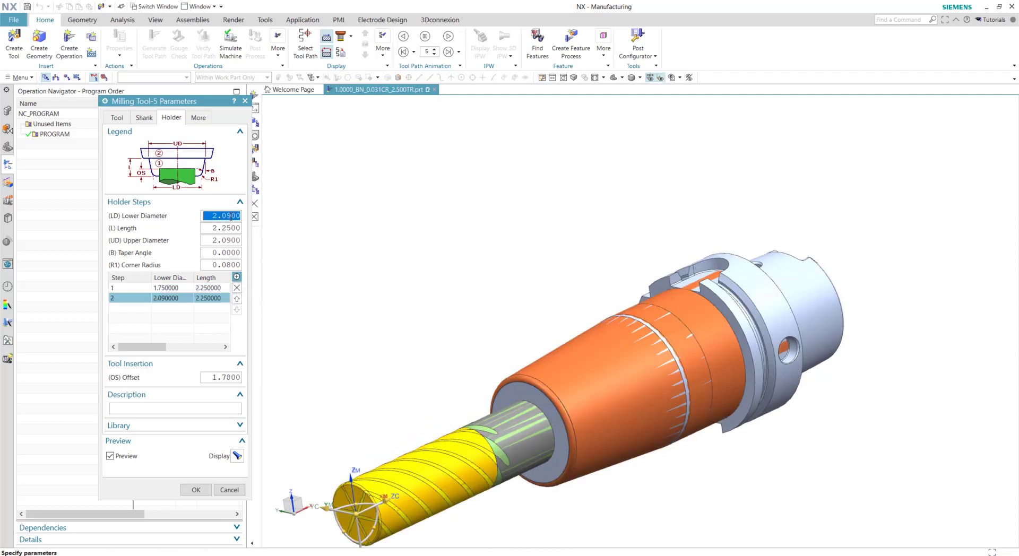
key(Tab)
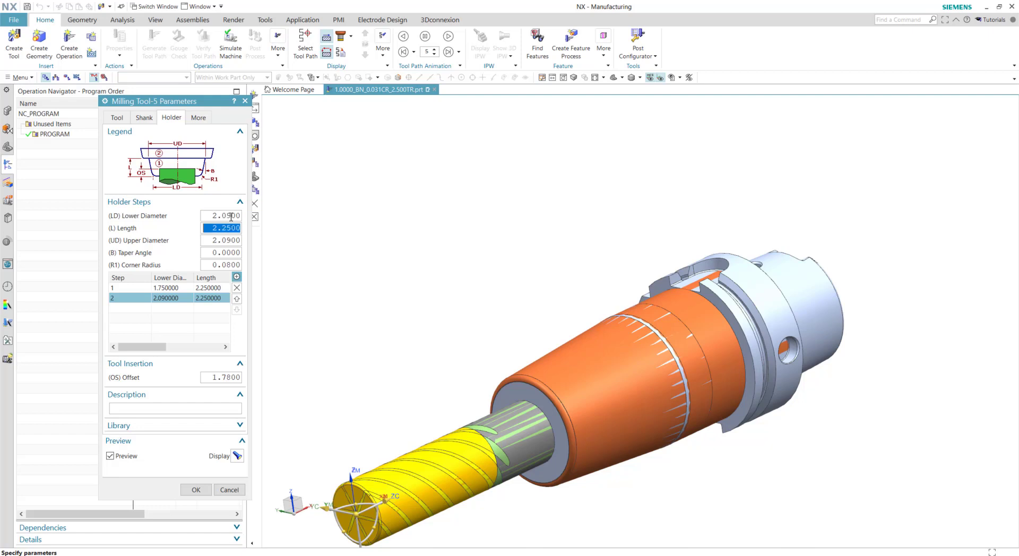
text(1.25)
key(Tab)
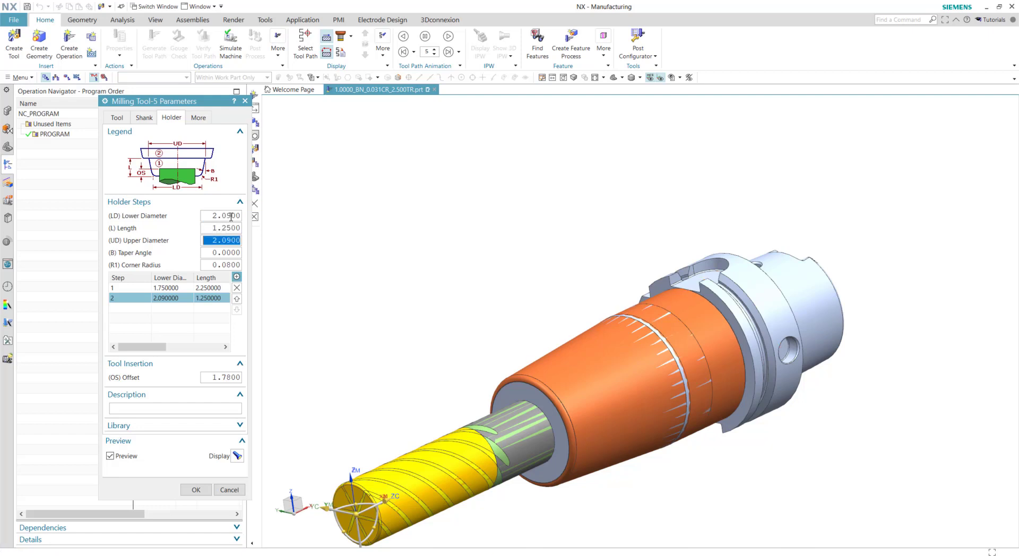
click(234, 264)
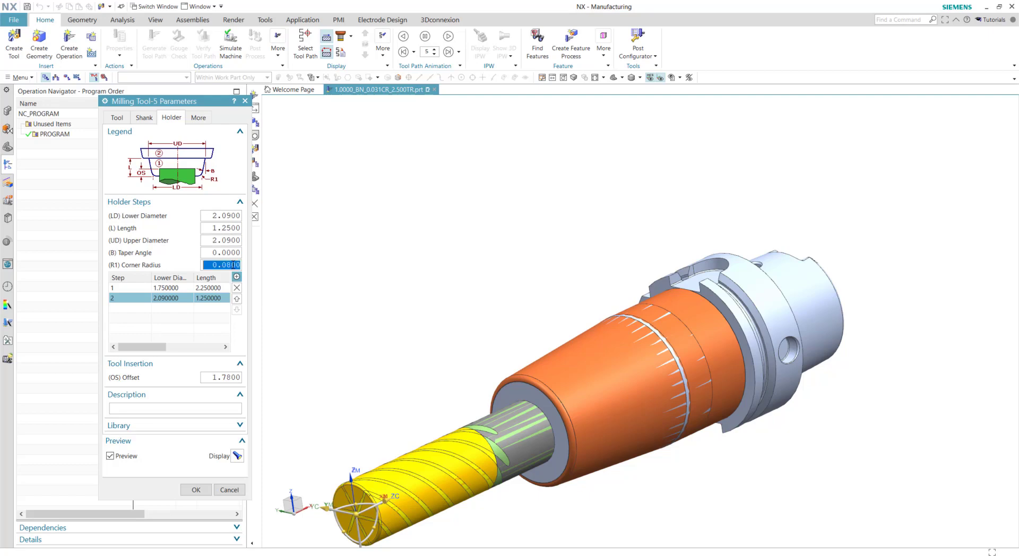
text(0)
key(Return)
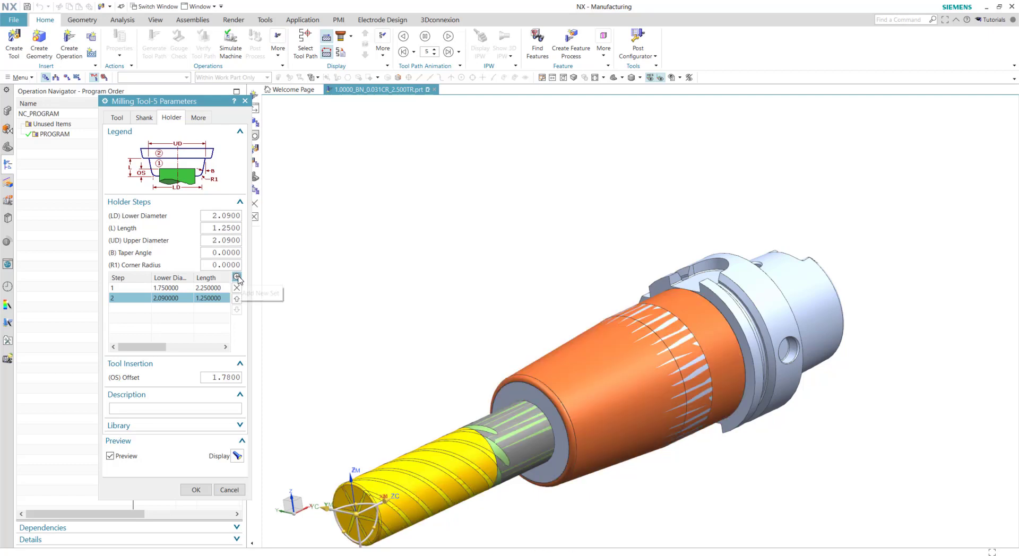
Add a straight third holder step, 2.48 in diameter and 1.0275 long
click(237, 277)
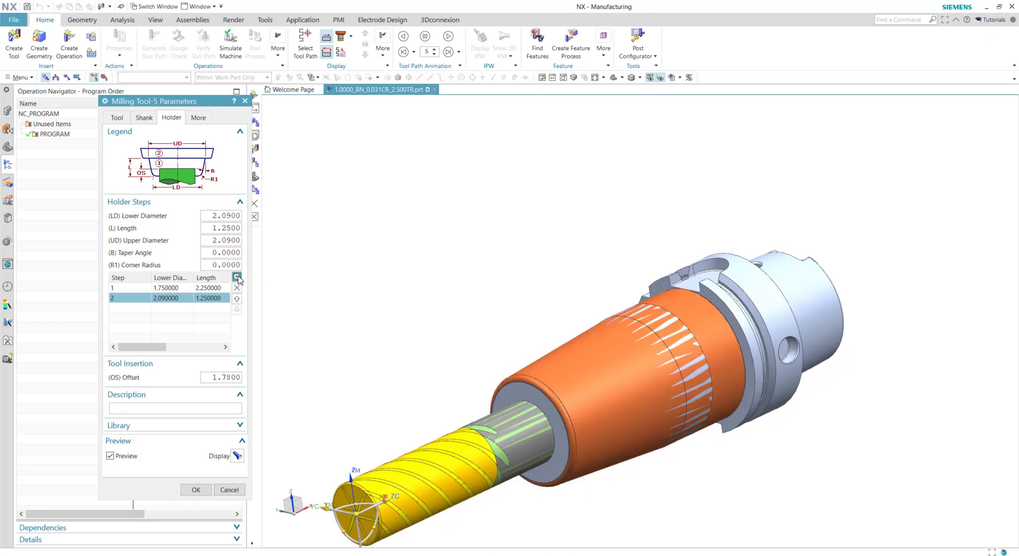
click(226, 216)
text(2.48)
key(Tab)
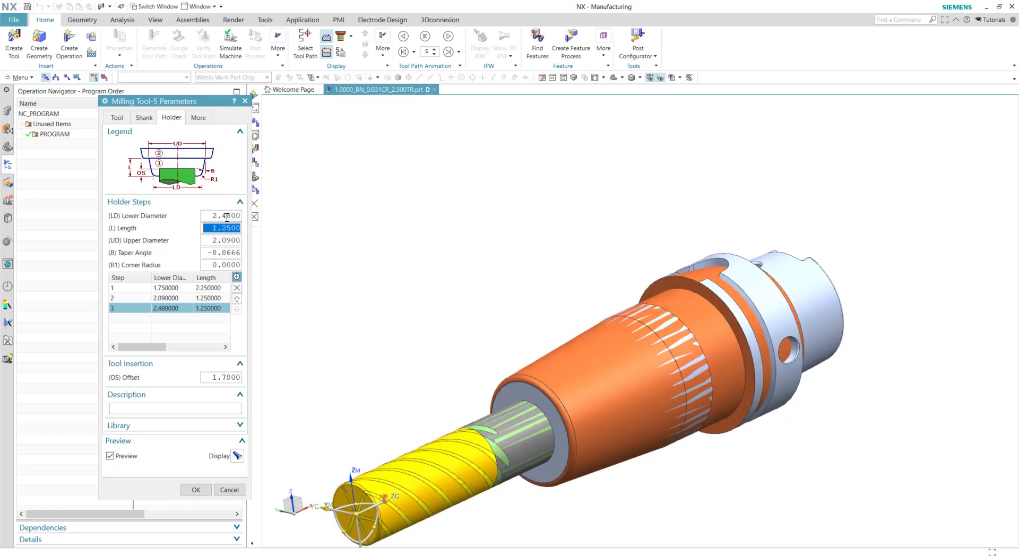
text(1.0275)
key(Tab)
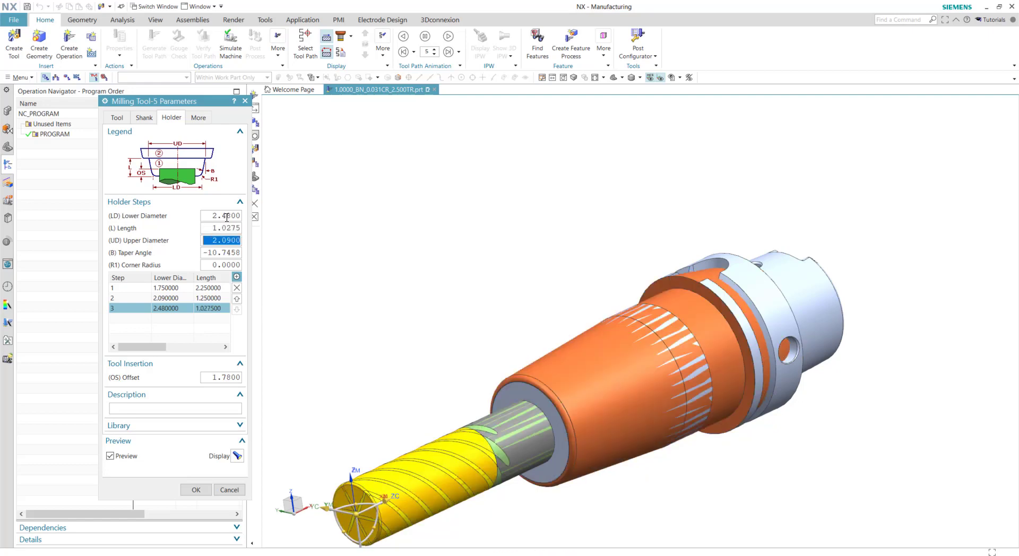
text(2.48)
key(Tab)
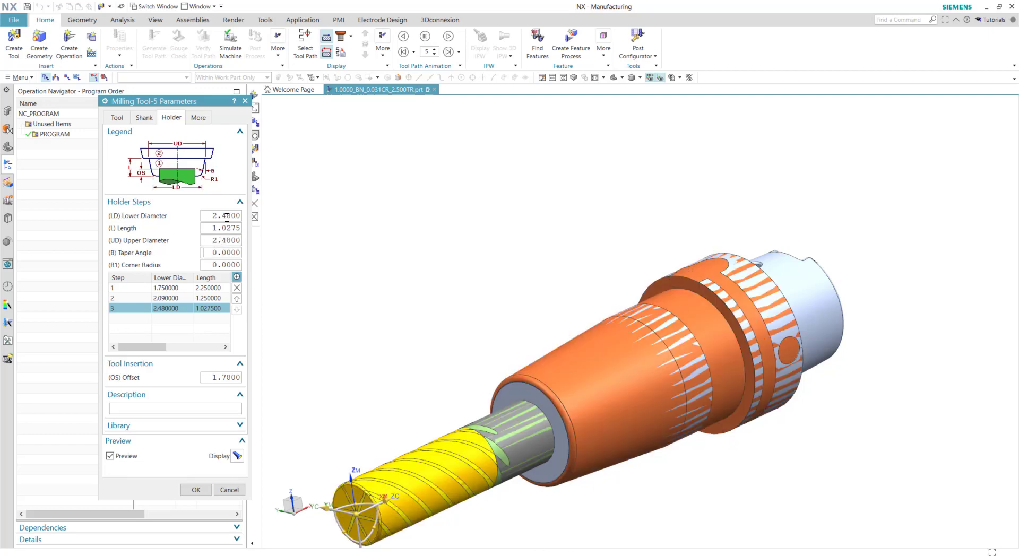
drag(214, 230, 237, 228)
middle_drag(316, 260, 592, 333)
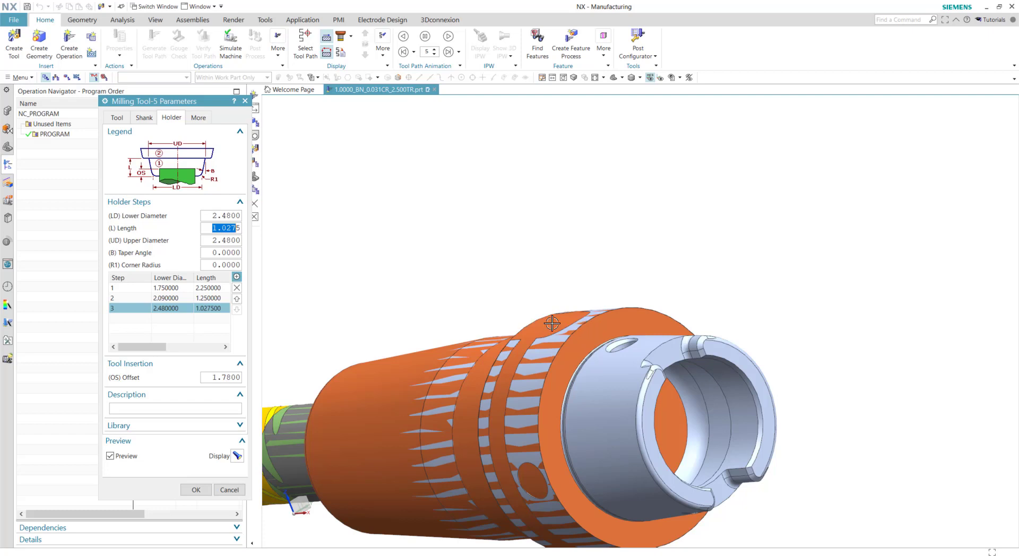
middle_drag(599, 332, 588, 300)
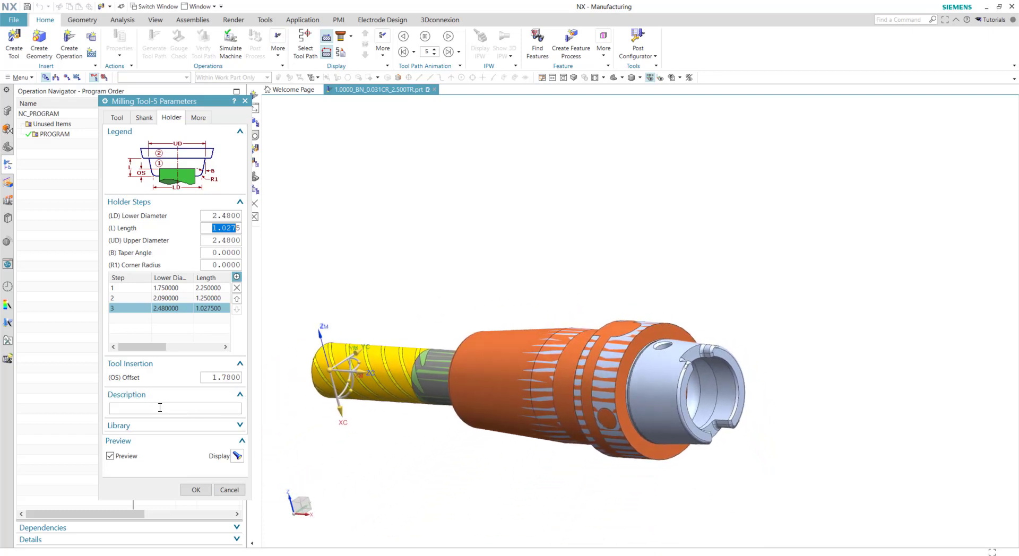
click(141, 426)
Click into the Holder Library Reference field reading new_holder_1
click(161, 441)
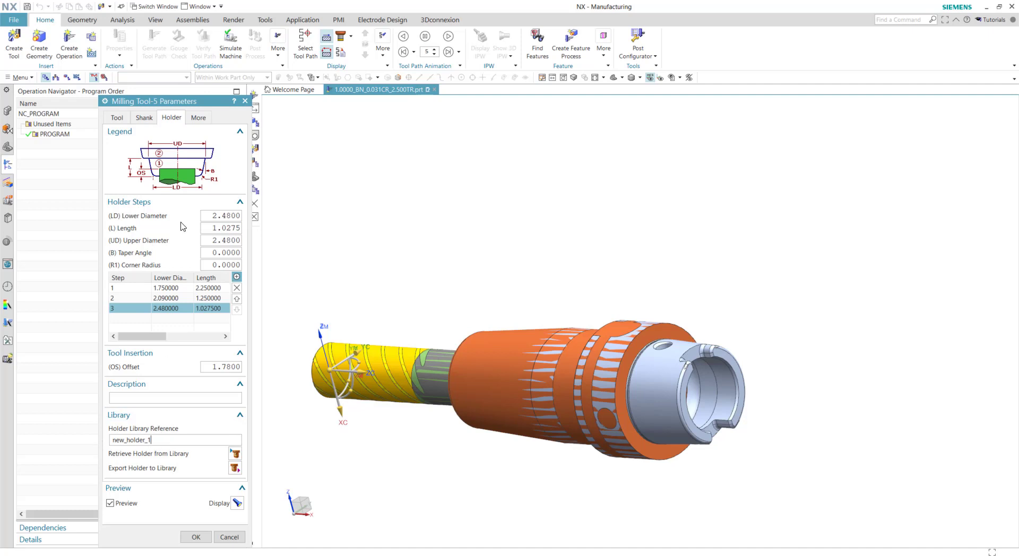
On the Tool tab, paste library reference 1.0000_BN_0.031CR_2.500TR and enable Export Tool Part File
click(119, 118)
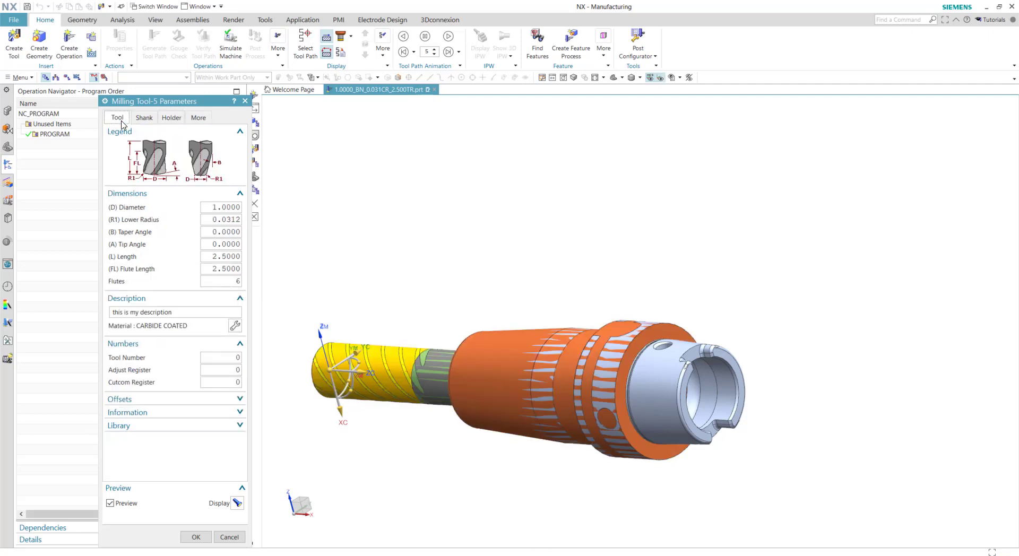
click(156, 431)
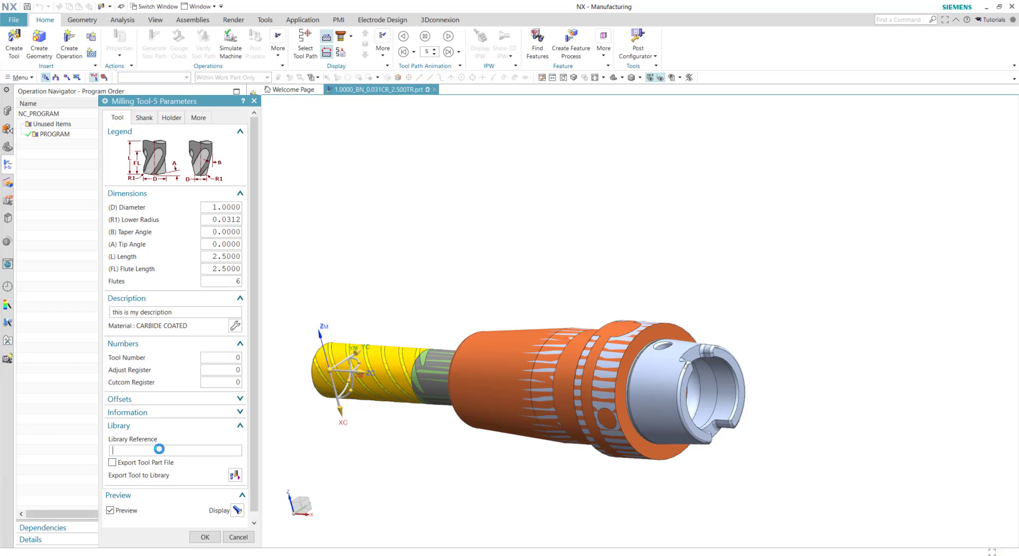
click(160, 450)
text(1.0000_BN_0.031CR_2.500TR)
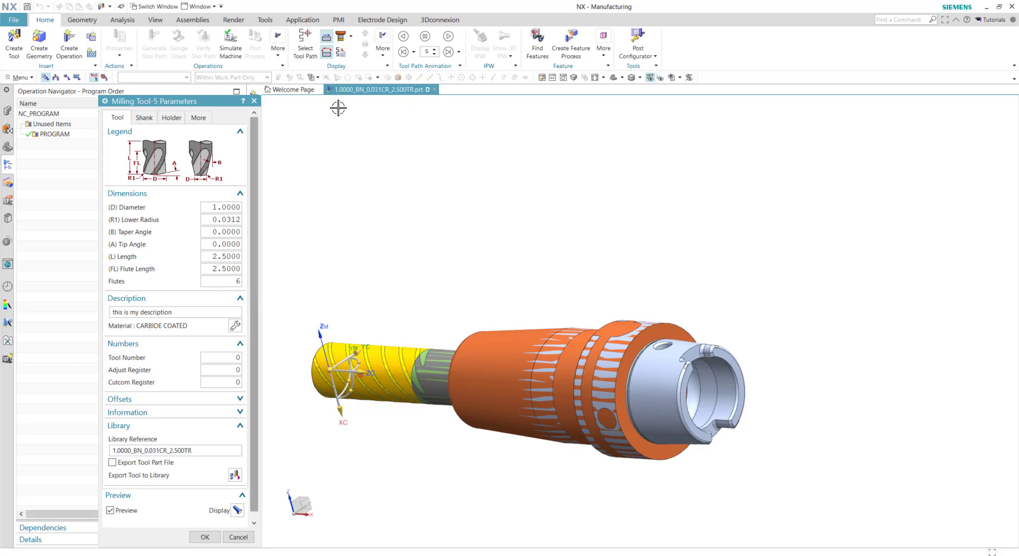
click(112, 463)
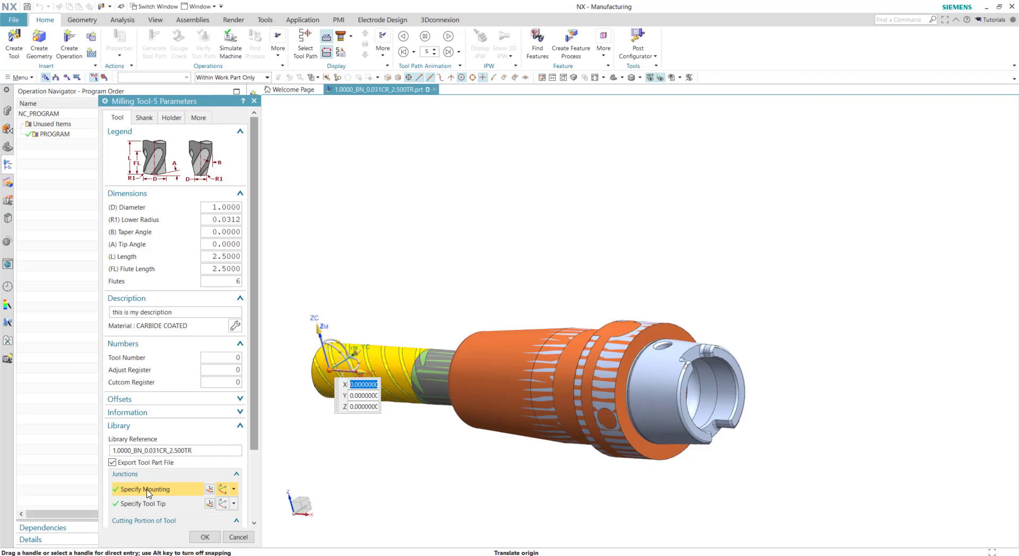
Set mounting at the holder edge's arc centre, specify the tool tip, and choose the fluted CUT body as cutting portion
click(621, 350)
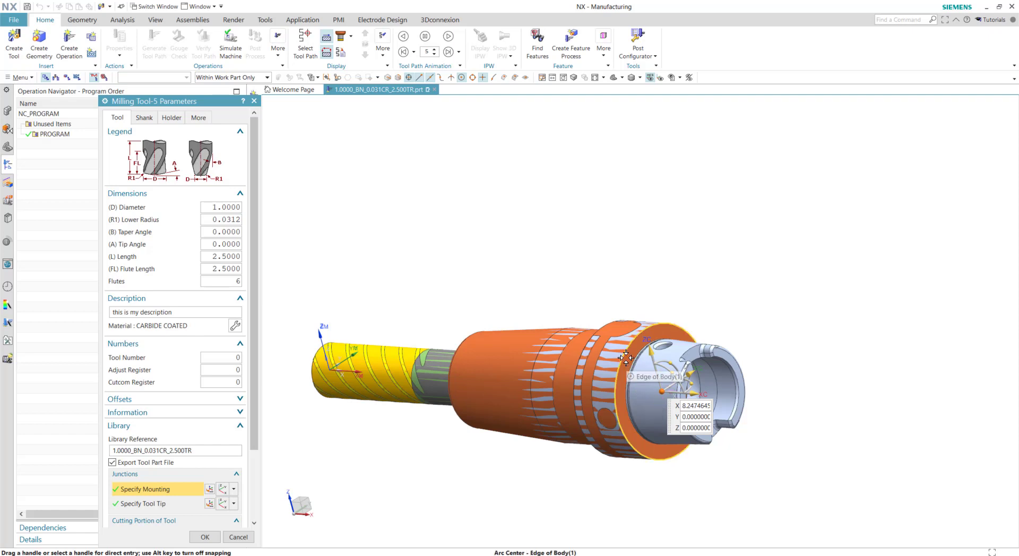
click(158, 504)
middle_drag(380, 439, 404, 433)
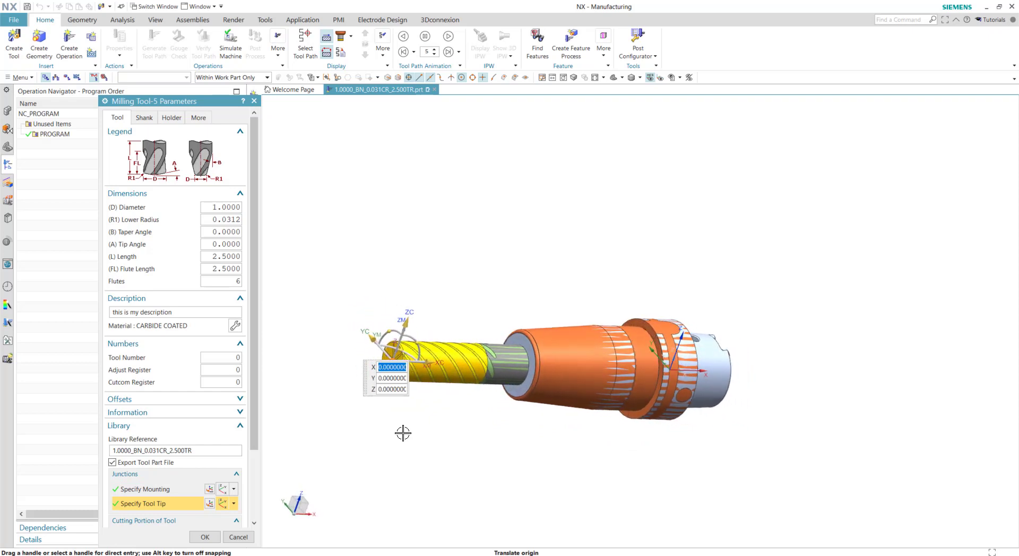
scroll(200, 394, down, 2)
scroll(201, 394, down, 2)
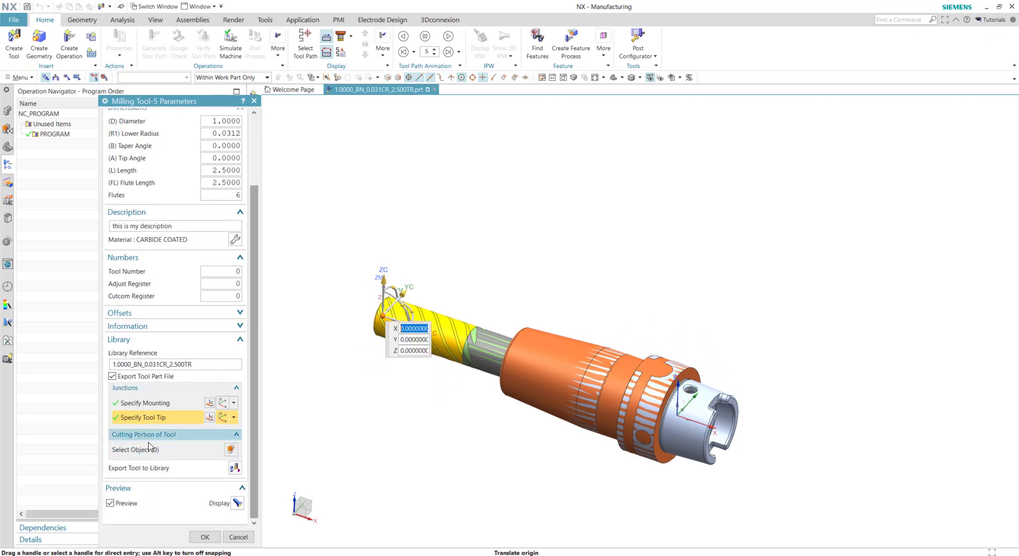
click(147, 450)
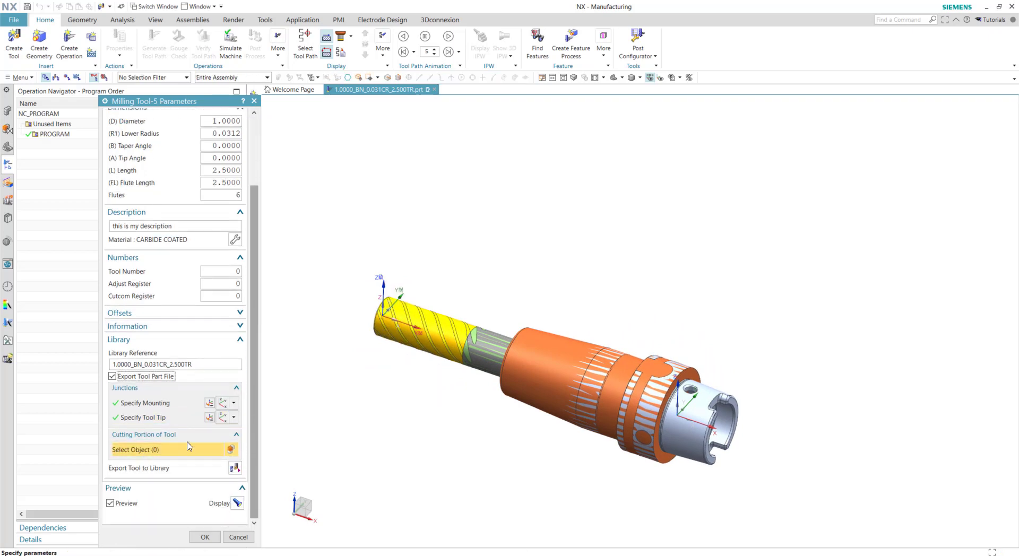
click(414, 339)
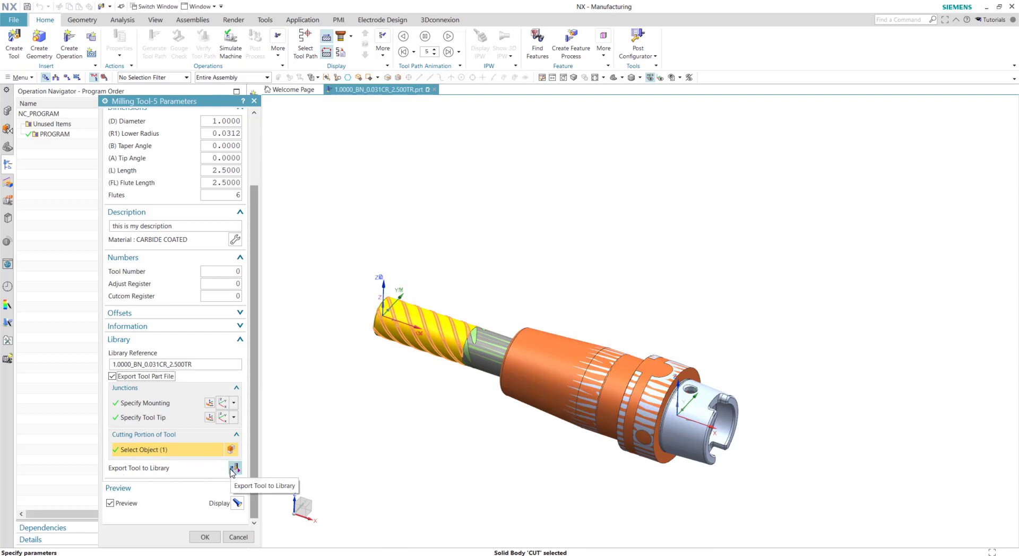
Export the tool to the library under class END_MILL_NON_INDEXABLE, accepting the template attributes
click(234, 468)
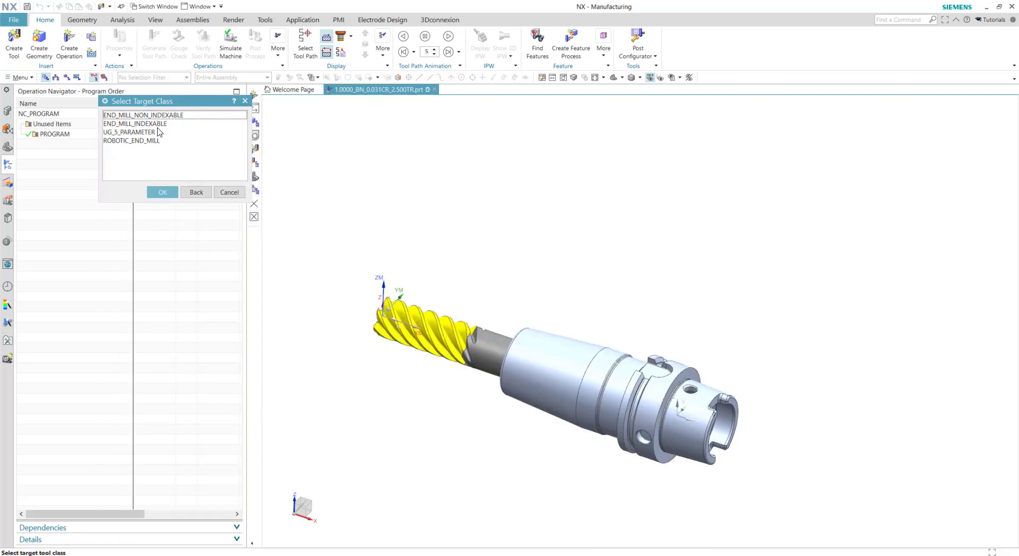
click(148, 116)
click(164, 193)
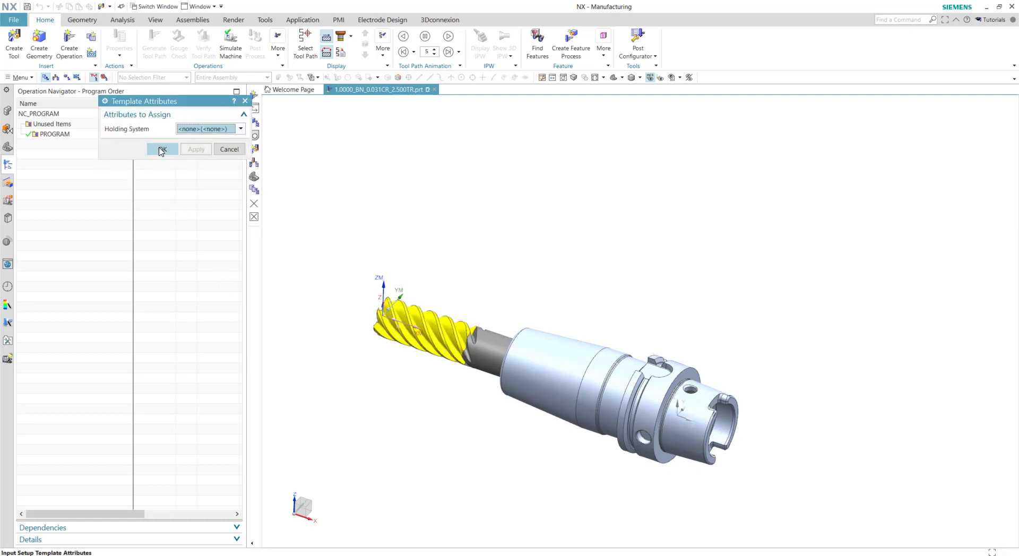
click(162, 150)
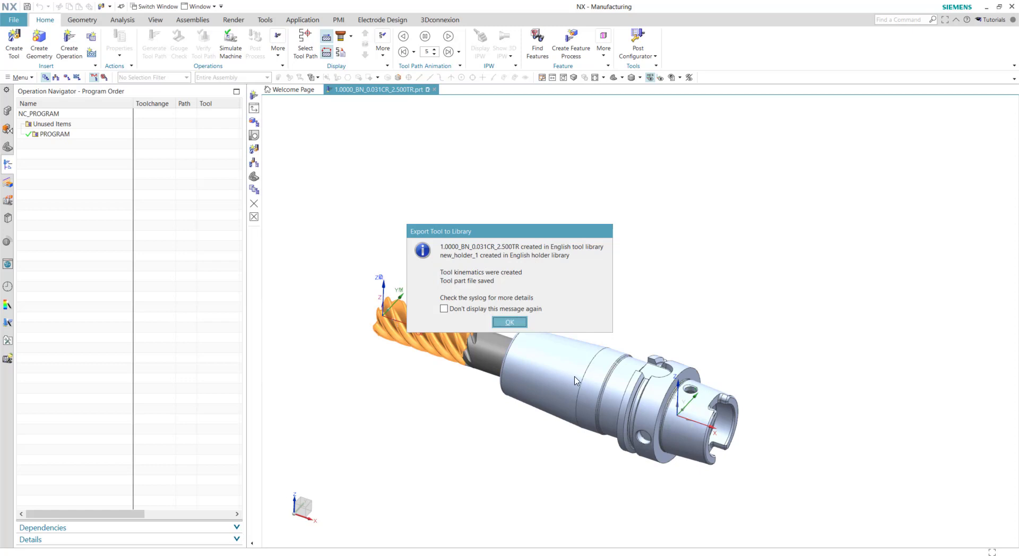
In CAM_File.prt, retrieve the 1.0000_BN_0.031CR_2.500TR milling tool from the tool library
click(509, 322)
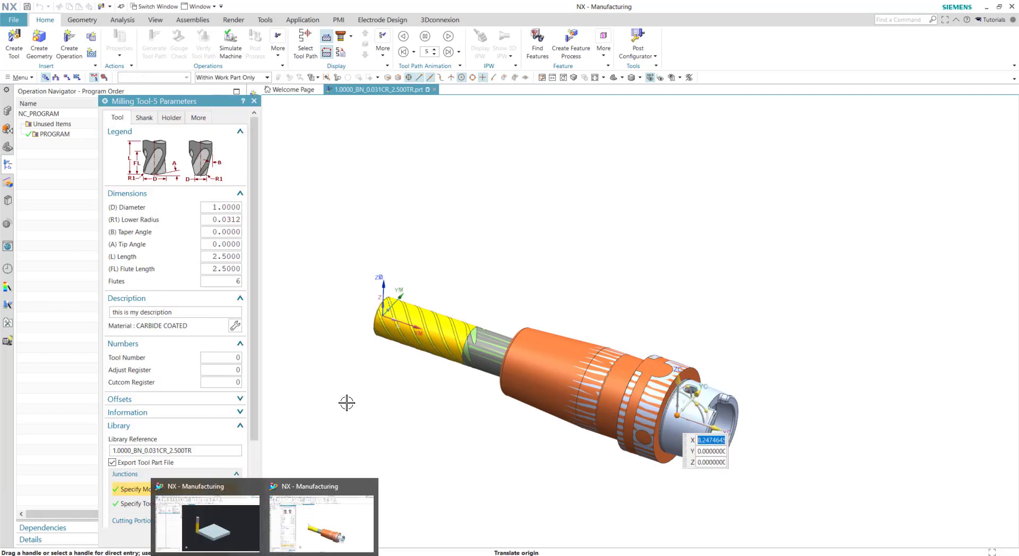
click(322, 531)
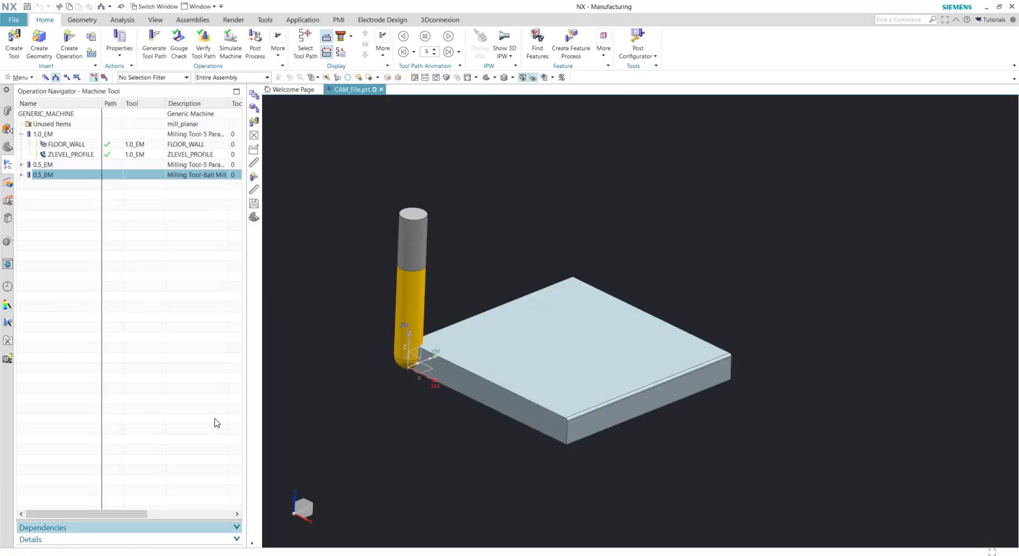
click(14, 42)
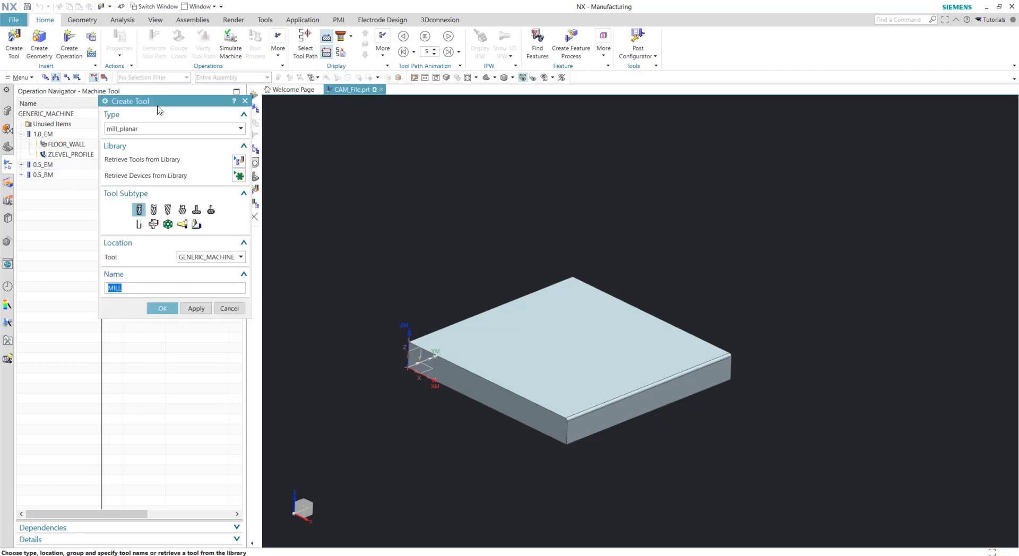
click(239, 160)
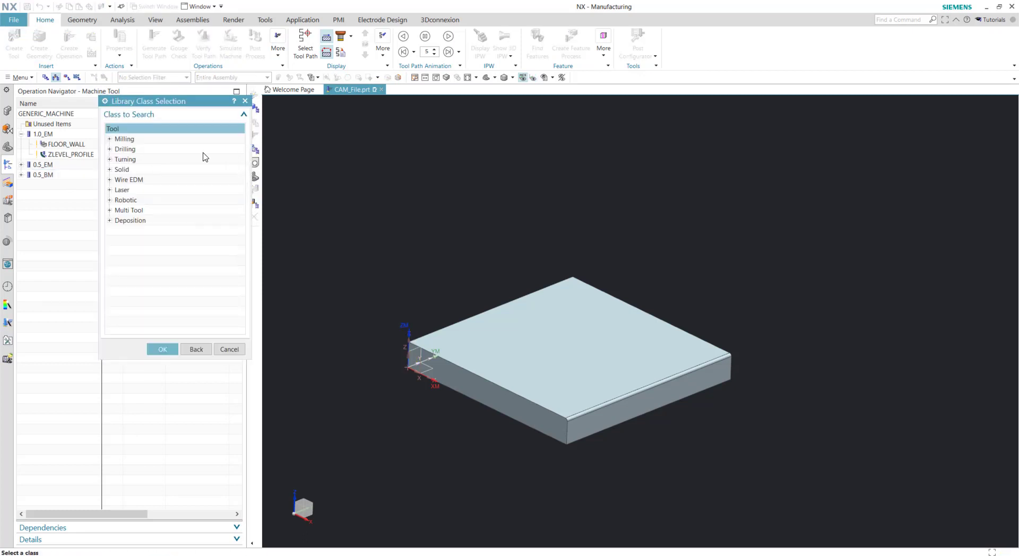
double_click(123, 139)
click(165, 303)
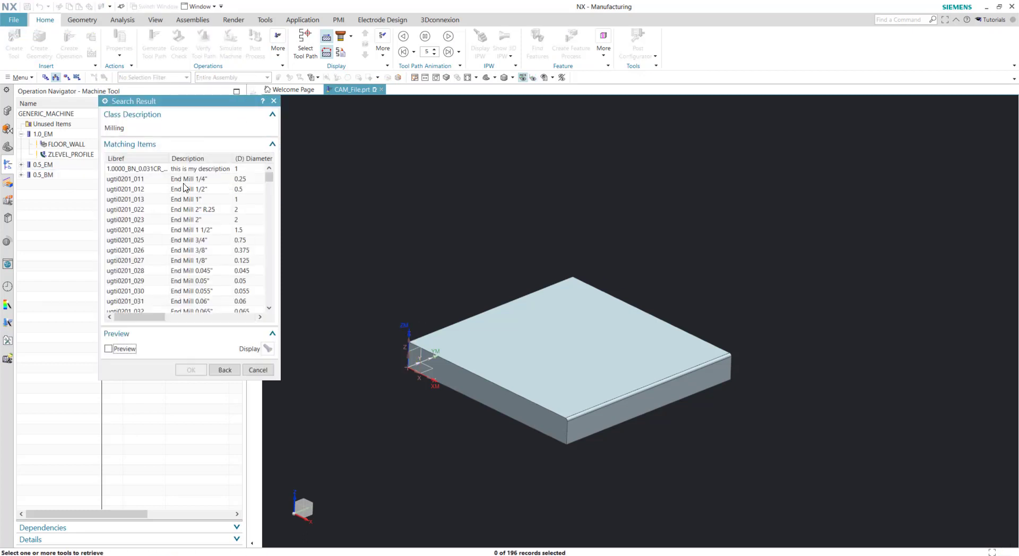
click(140, 170)
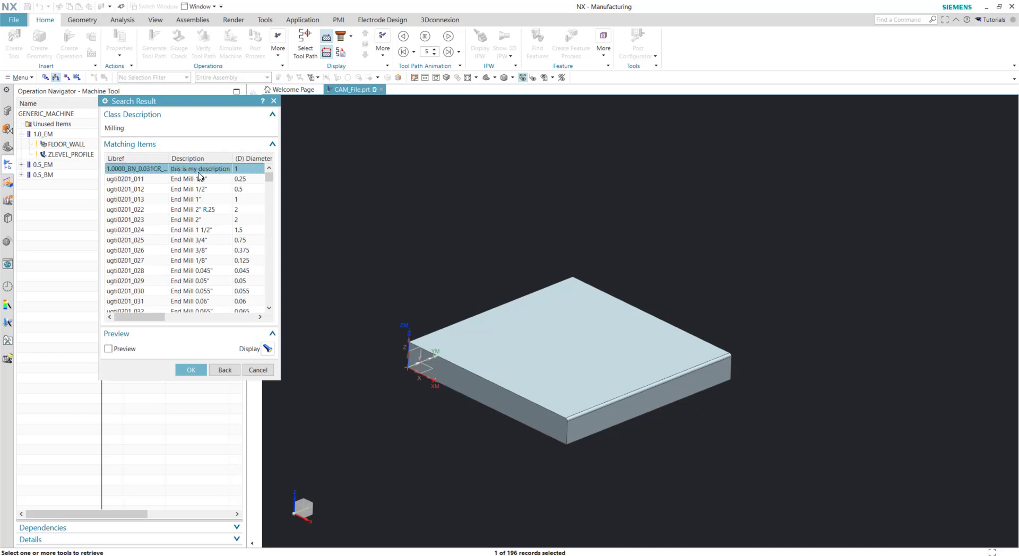
click(191, 369)
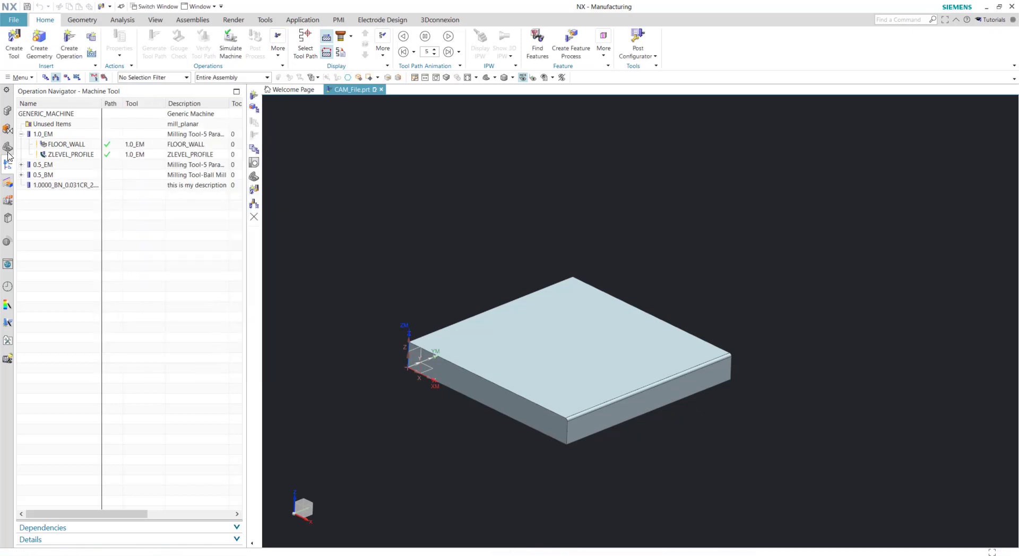
Move FLOOR_WALL and ZLEVEL_PROFILE under the 1.0000_BN tool, then regenerate and accept their toolpaths
click(46, 136)
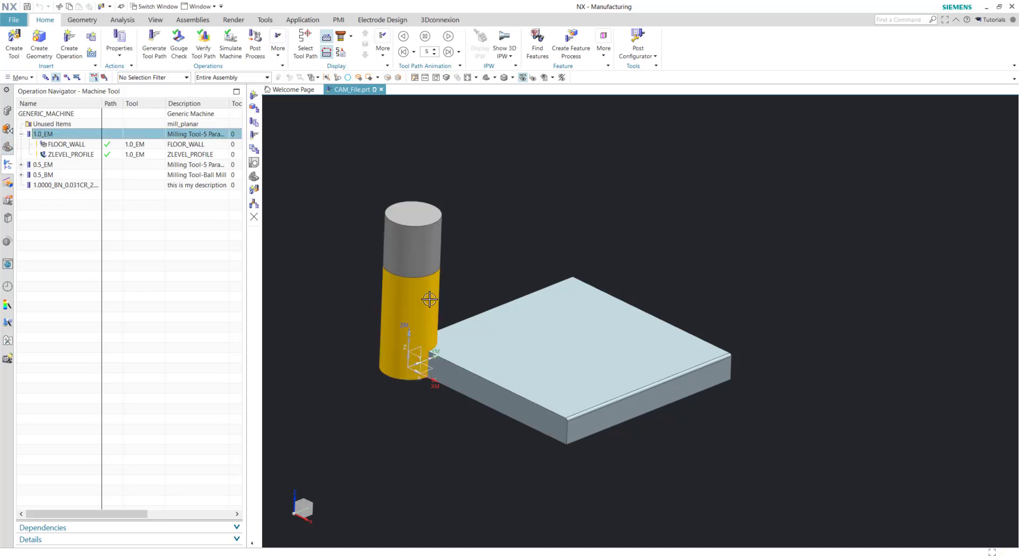
click(67, 185)
scroll(462, 433, down, 3)
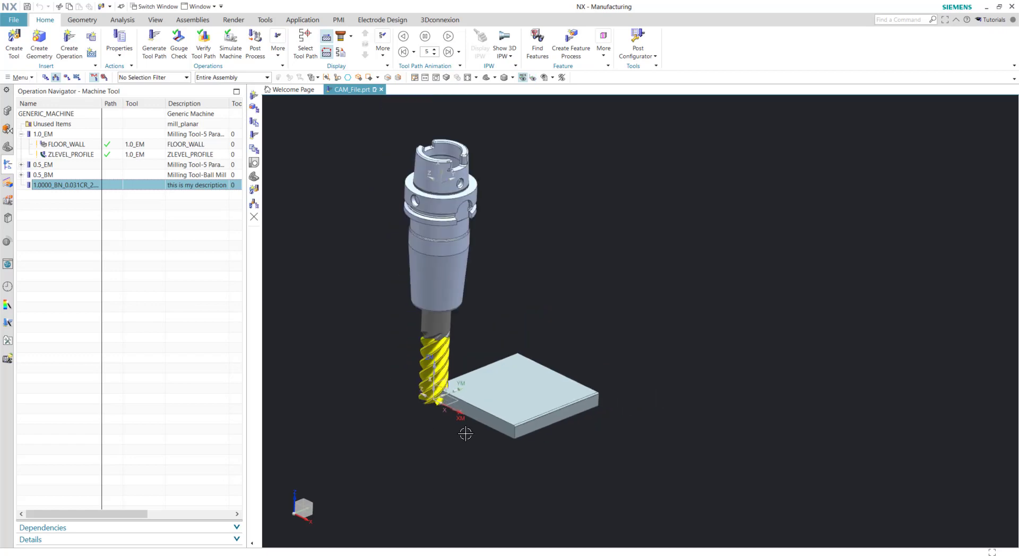
click(69, 145)
shift+click(70, 154)
drag(70, 154, 69, 185)
click(154, 45)
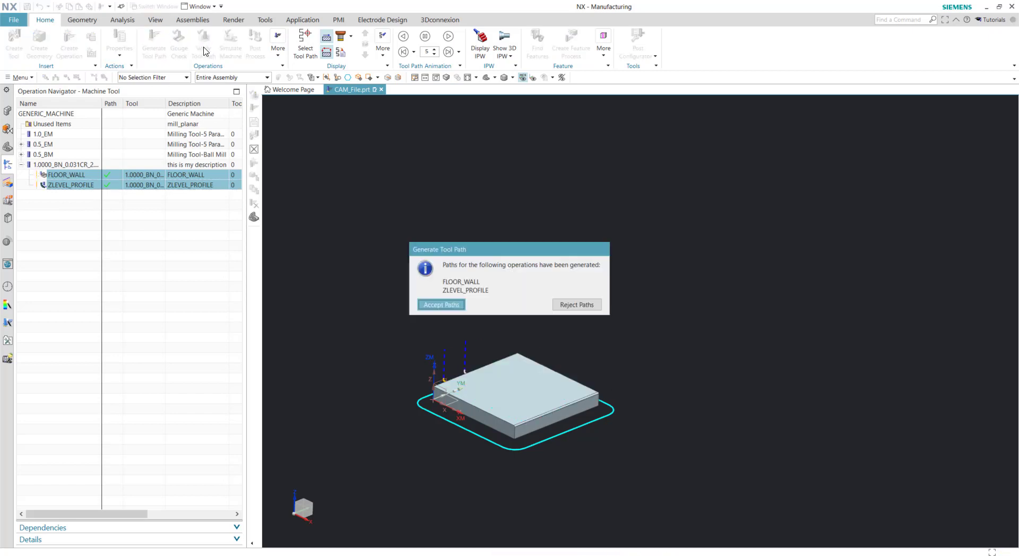
click(441, 305)
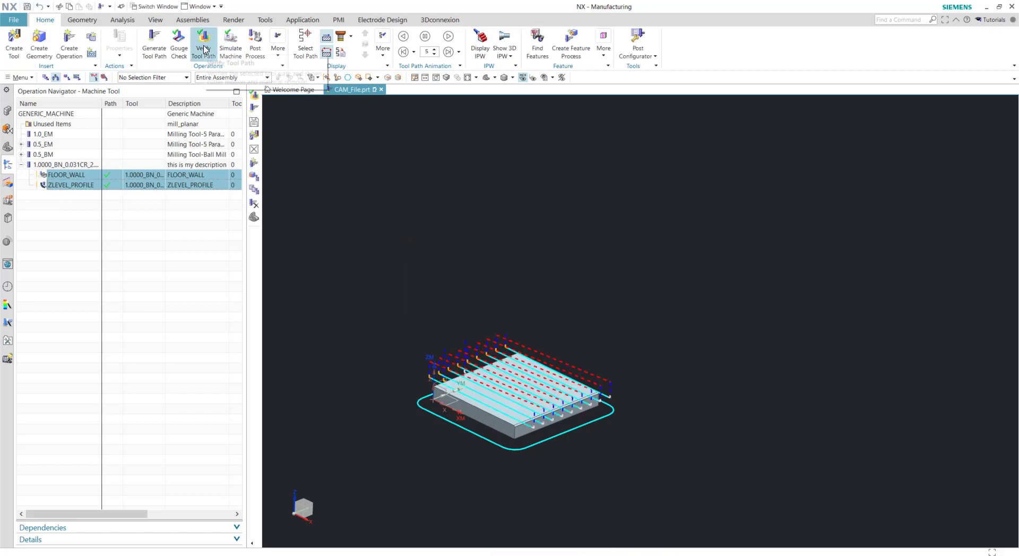
Replay the toolpaths with the tool shown as Assembly at slower speed and play the 3D Dynamic simulation
click(202, 45)
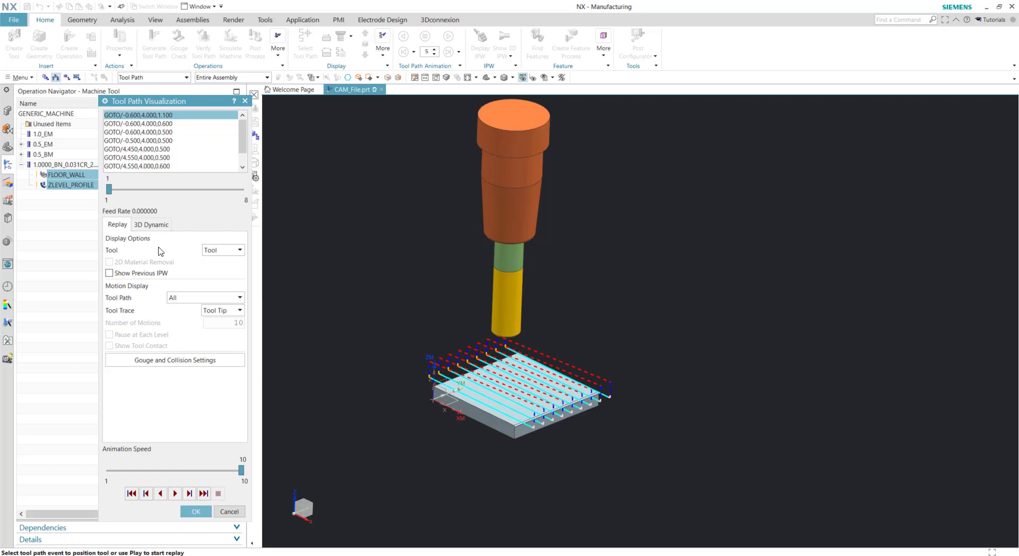
click(225, 252)
click(219, 299)
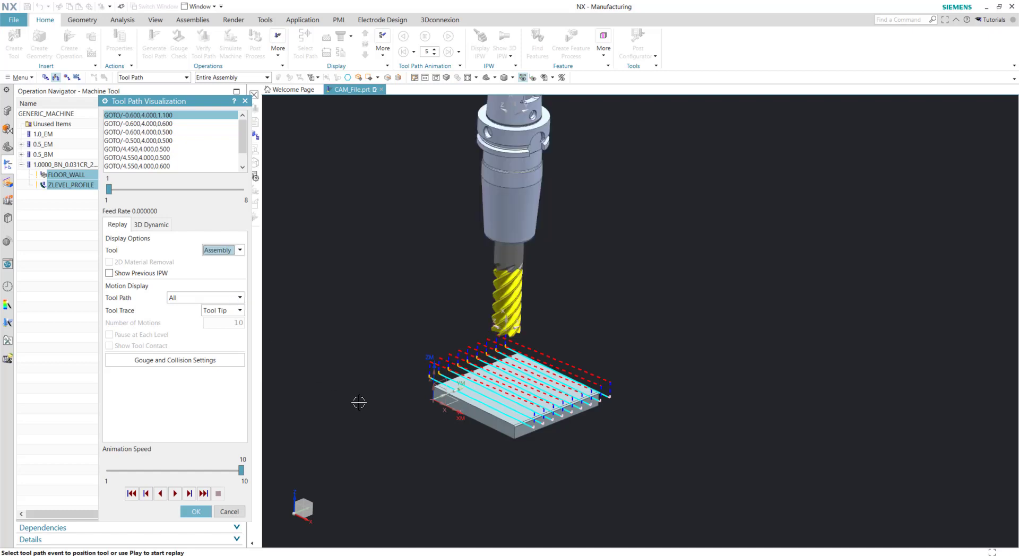
middle_drag(472, 497, 428, 477)
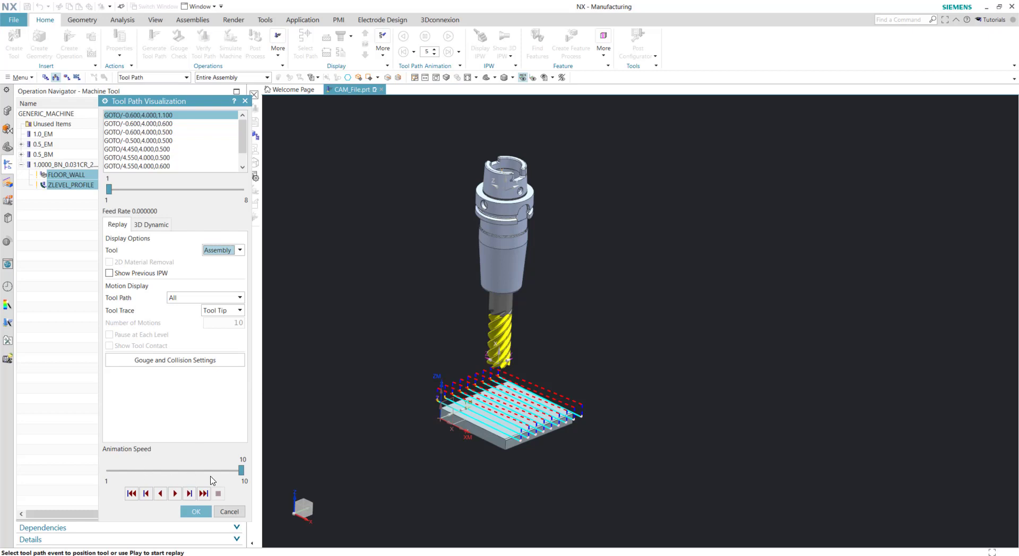
drag(241, 470, 122, 469)
click(151, 225)
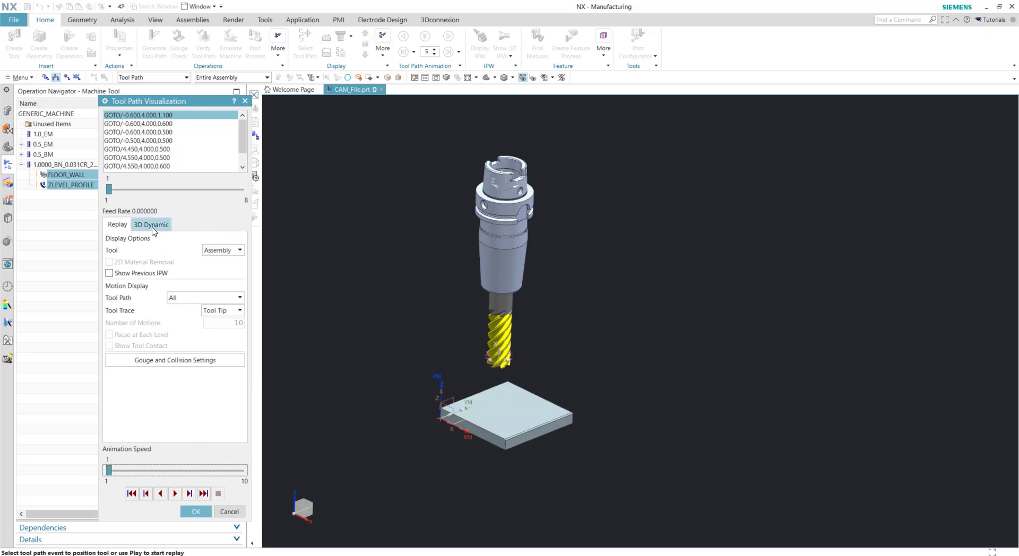
click(175, 494)
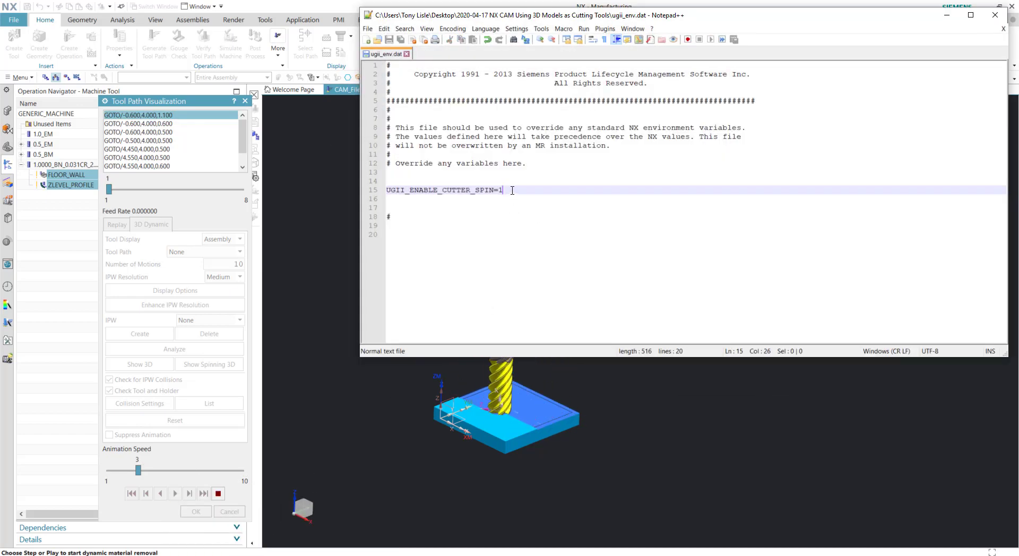
Deselect the UGII_ENABLE_CUTTER_SPIN=1 line in ugii_env.dat and minimize Notepad++
click(515, 189)
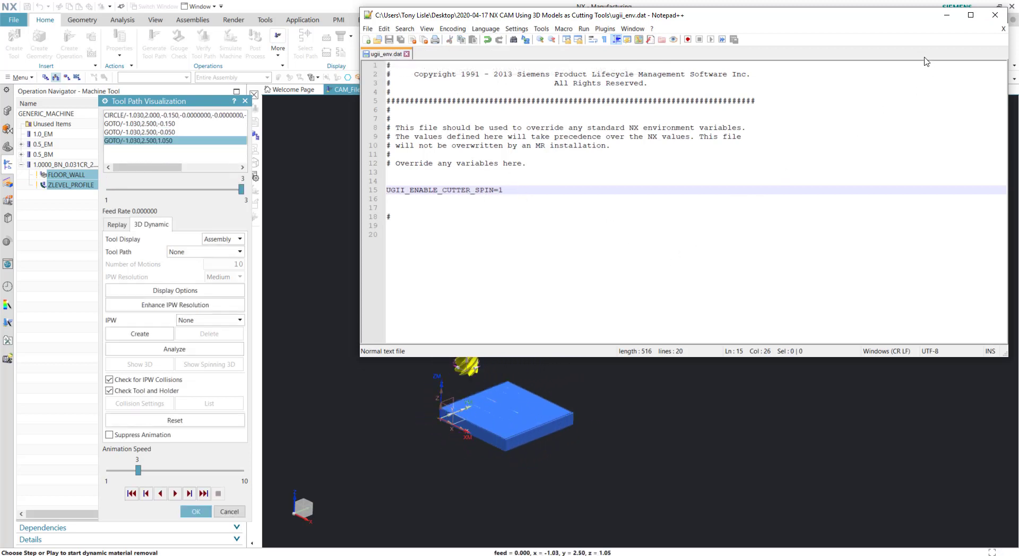
click(947, 15)
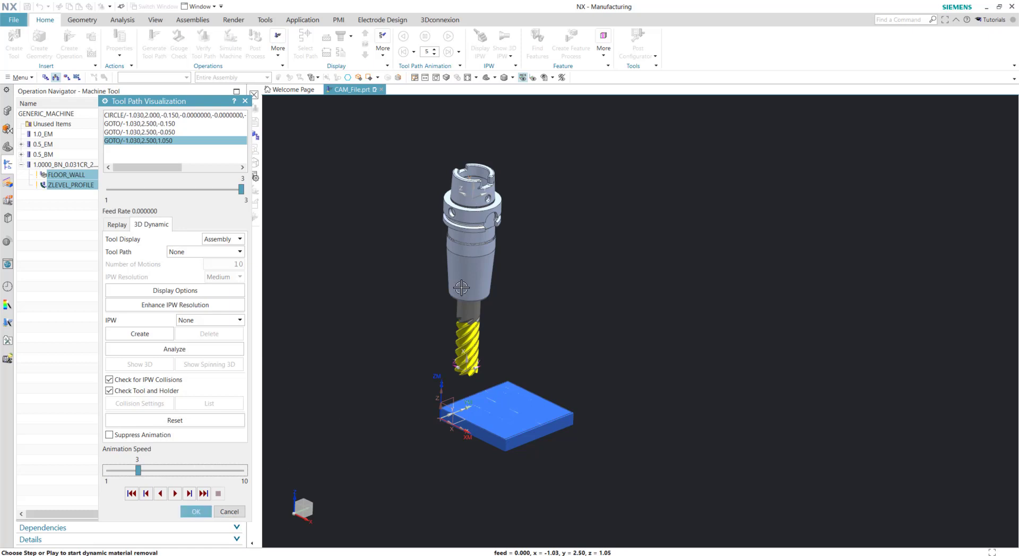
Close Tool Path Visualization, OK the ball-nose tool parameters, and keep the library tool modification
click(227, 512)
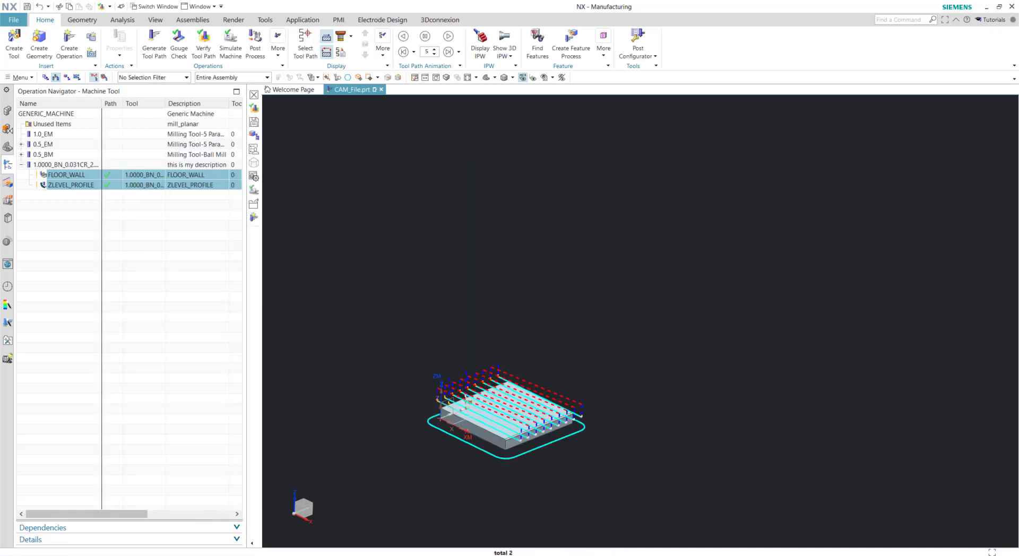
mouse_move(264, 554)
click(319, 522)
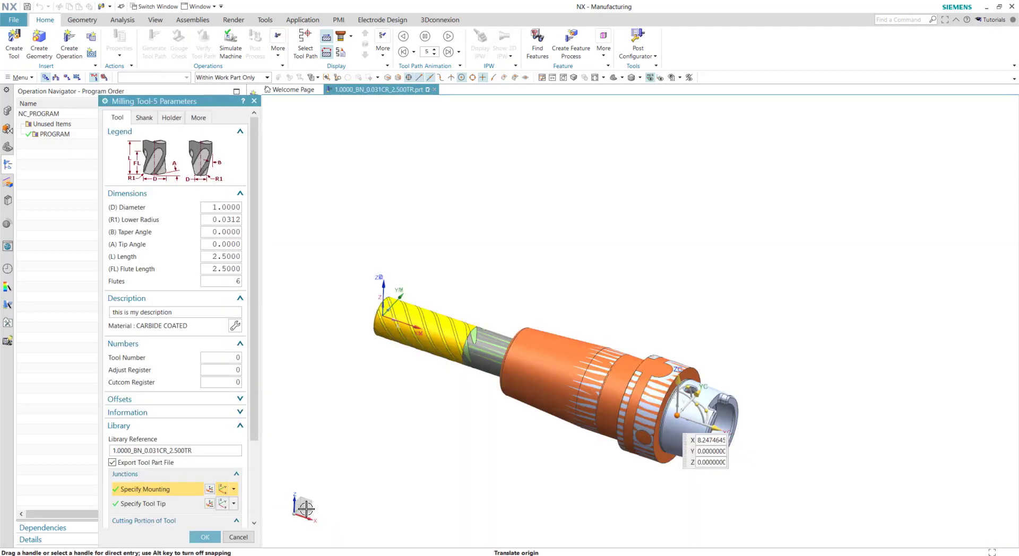
click(205, 537)
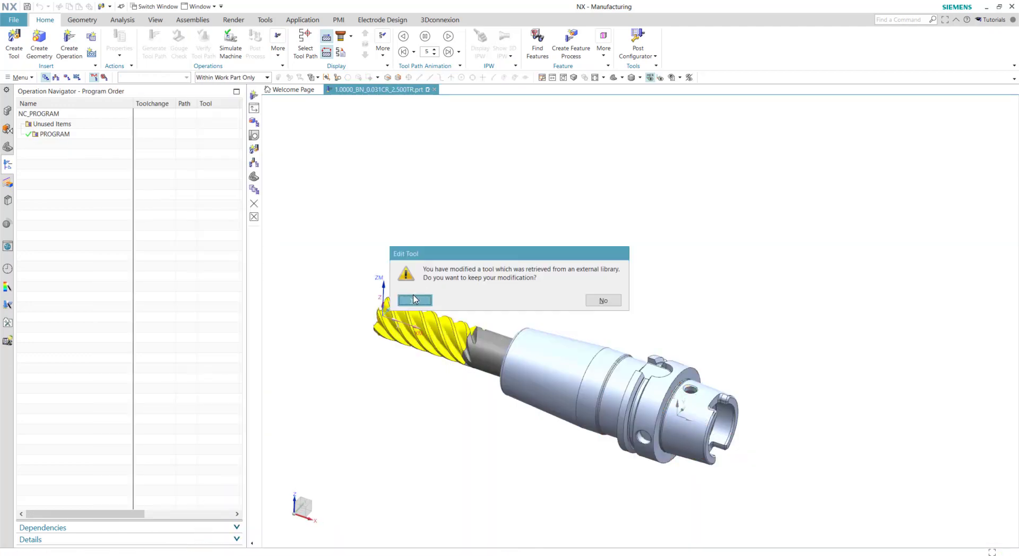
click(414, 300)
Save the 1.0000_BN_0.031CR_2.500TR tool part and show its model history in the Part Navigator
right_drag(380, 207, 377, 234)
click(55, 78)
click(61, 134)
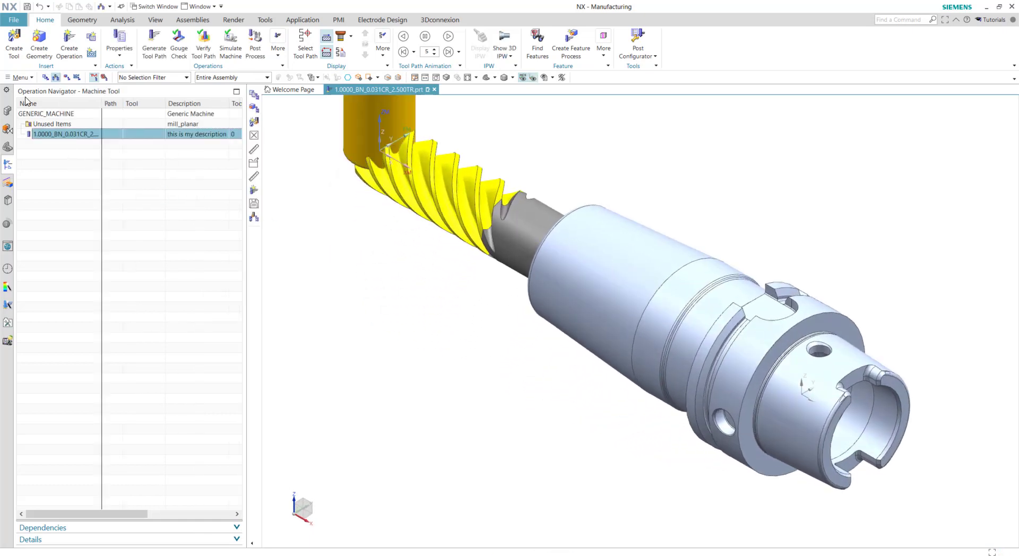
click(27, 7)
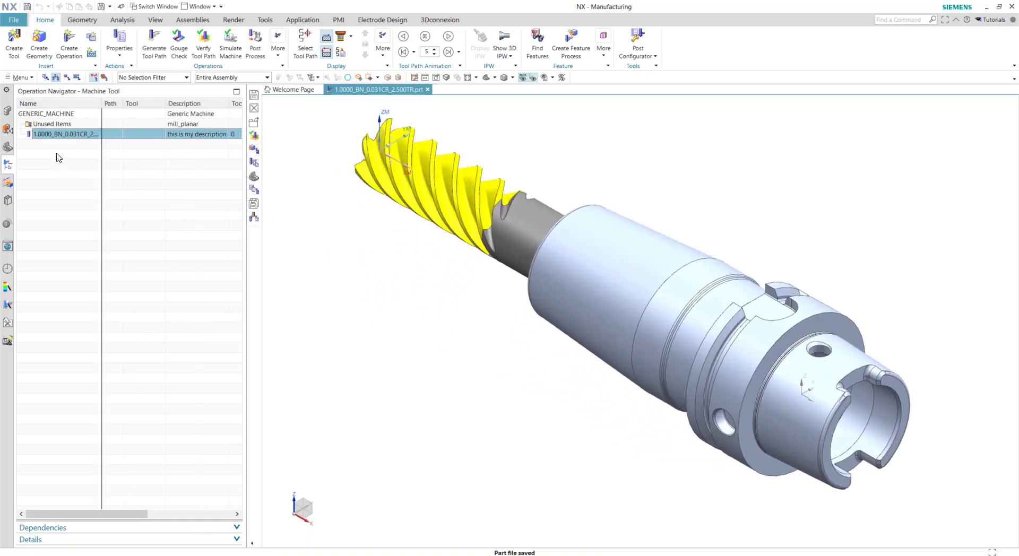
double_click(58, 133)
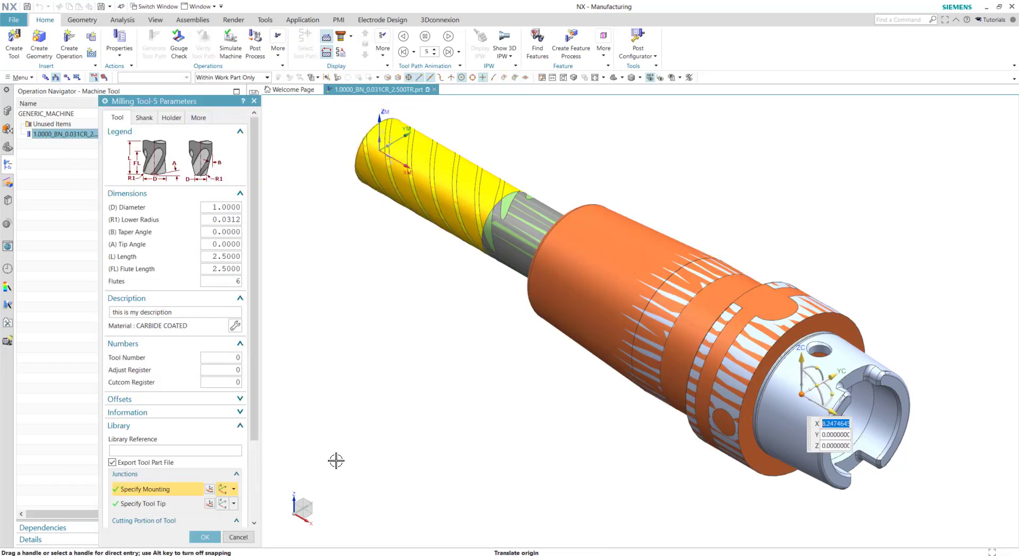
click(205, 537)
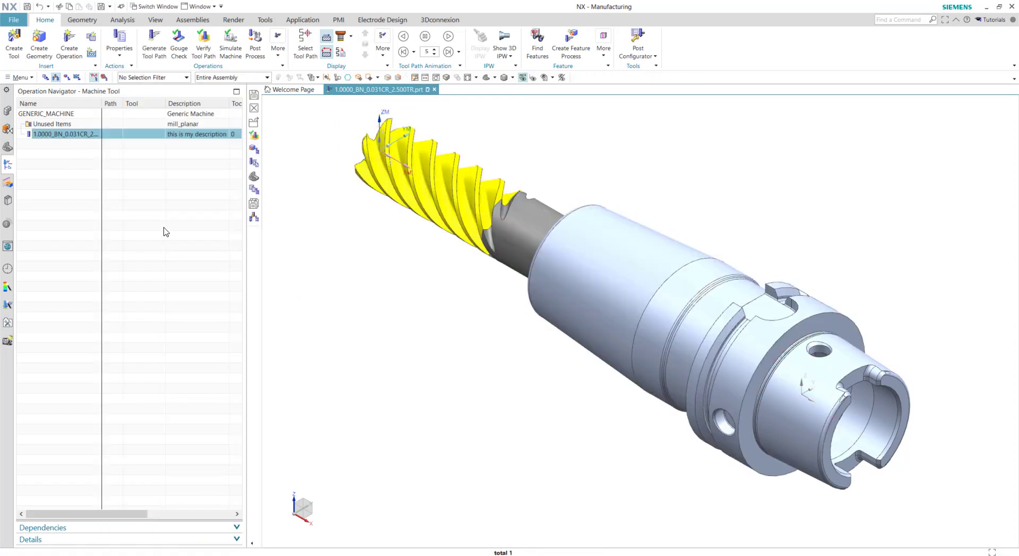
click(8, 147)
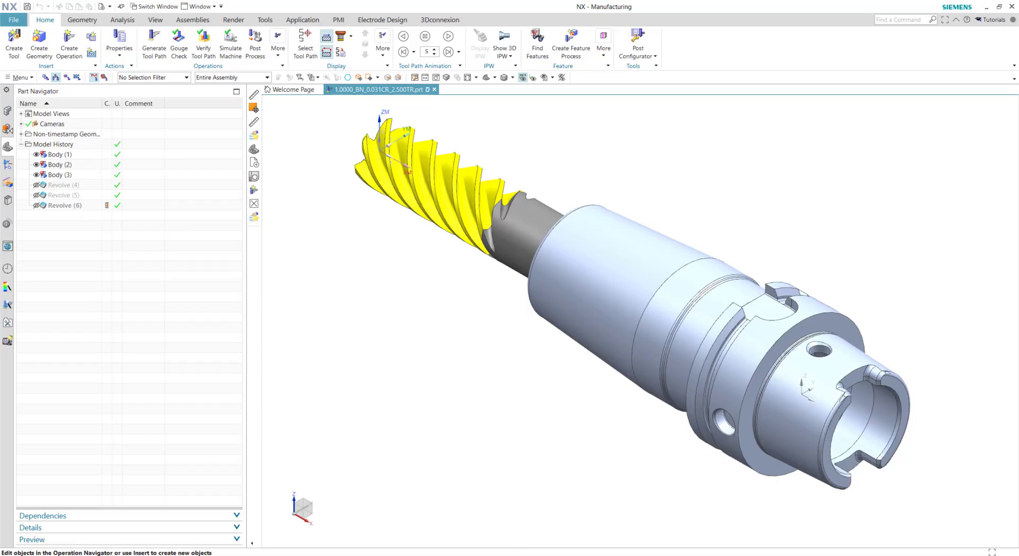
Create a new part file named 0.5000_EM_1.250TR
click(15, 21)
click(16, 29)
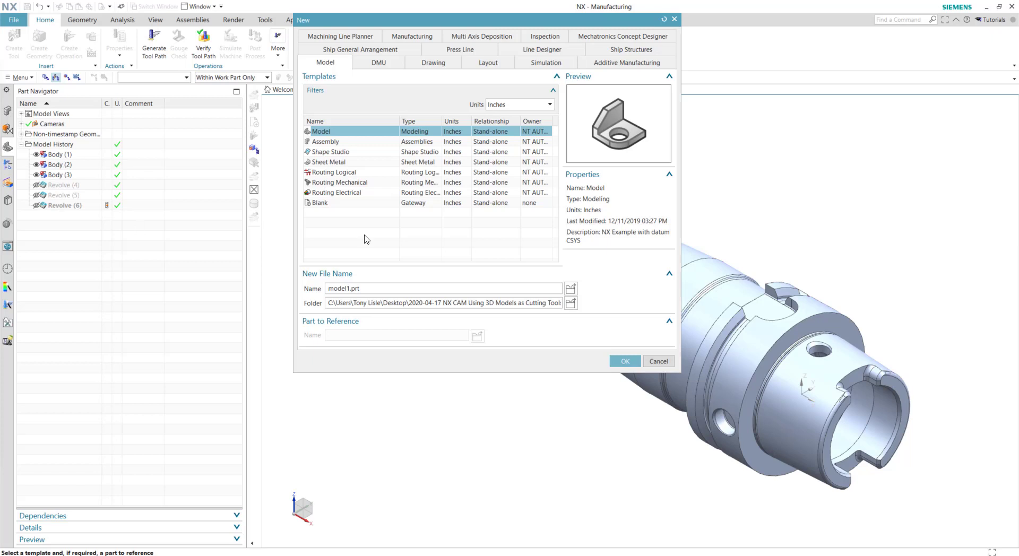
text(0.5000_EM_1.250TR)
click(625, 361)
Import the 0.5000_EM_1.250TR.x_t end mill Parasolid into the new part
click(14, 20)
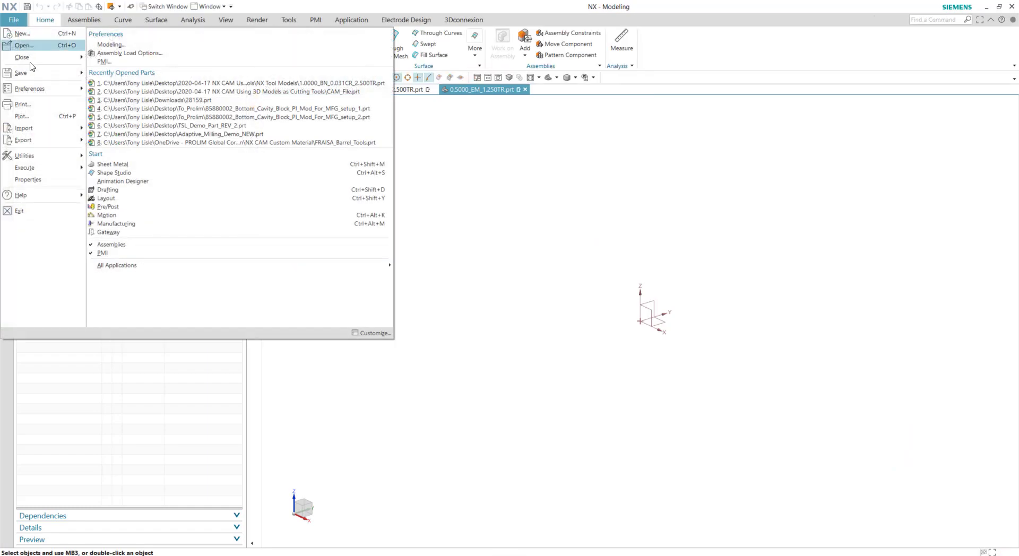
mouse_move(33, 131)
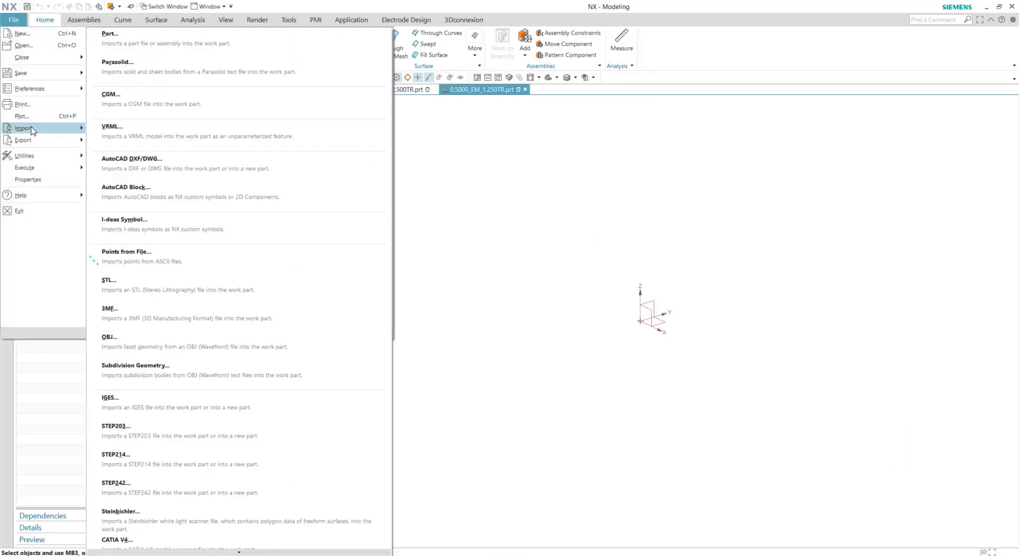
click(169, 84)
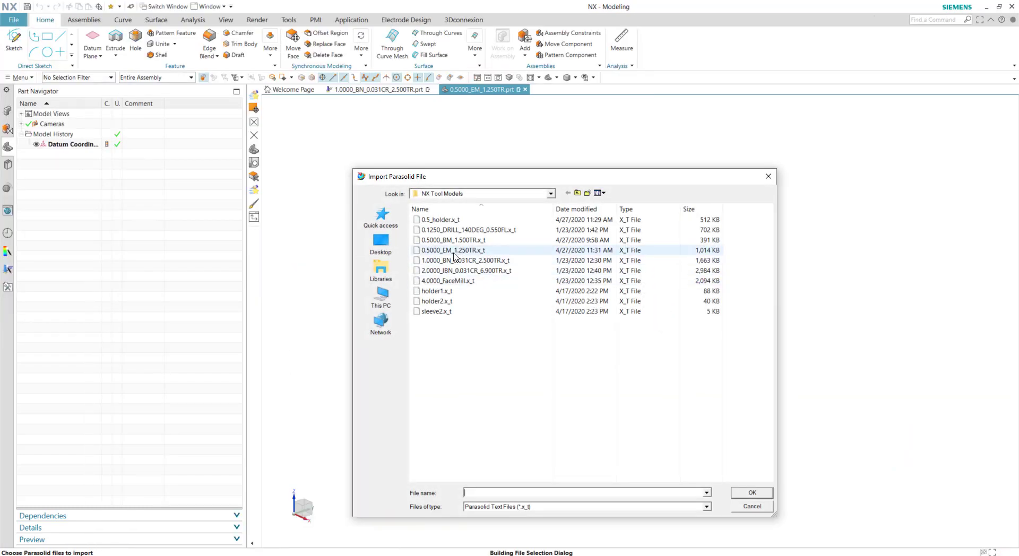
click(457, 256)
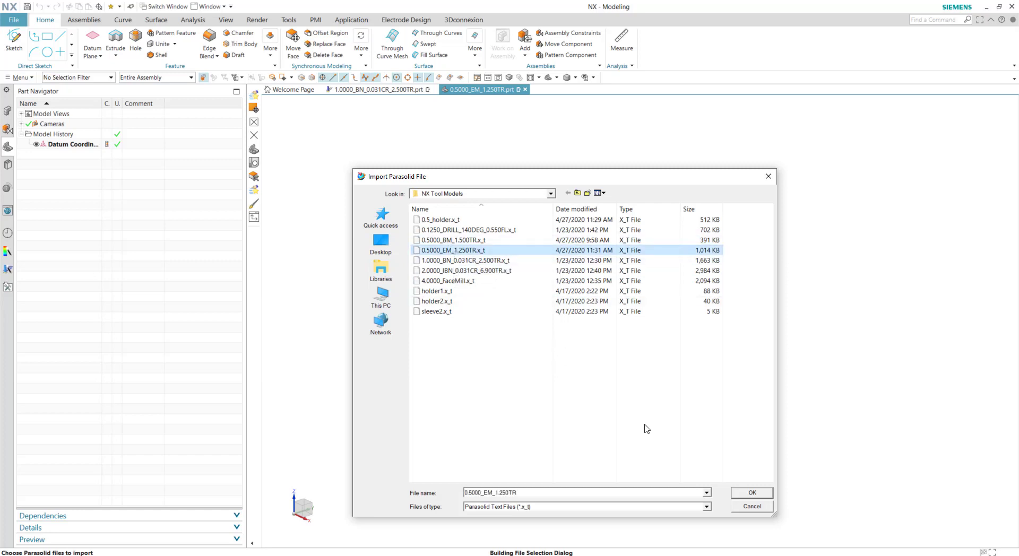
click(739, 494)
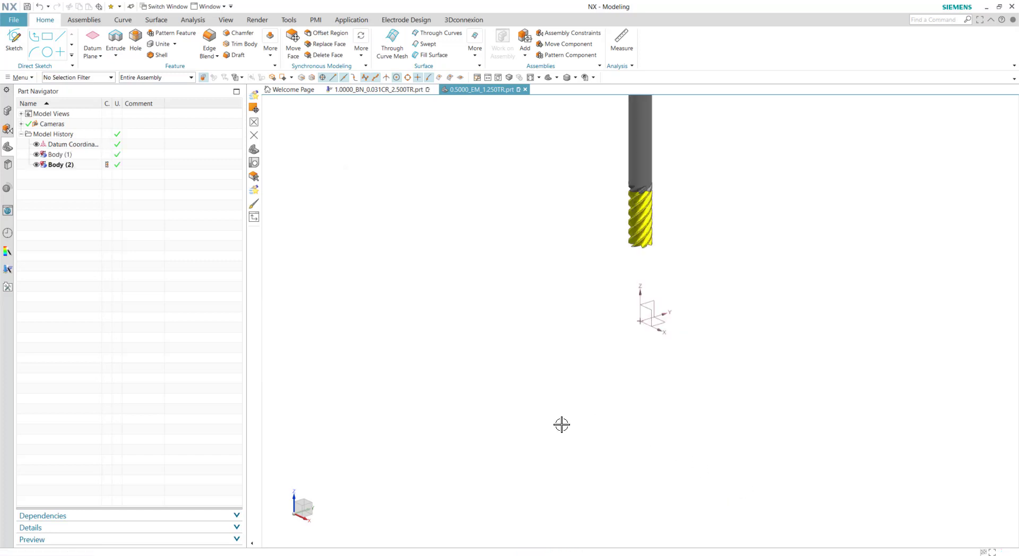
middle_drag(561, 424, 458, 346)
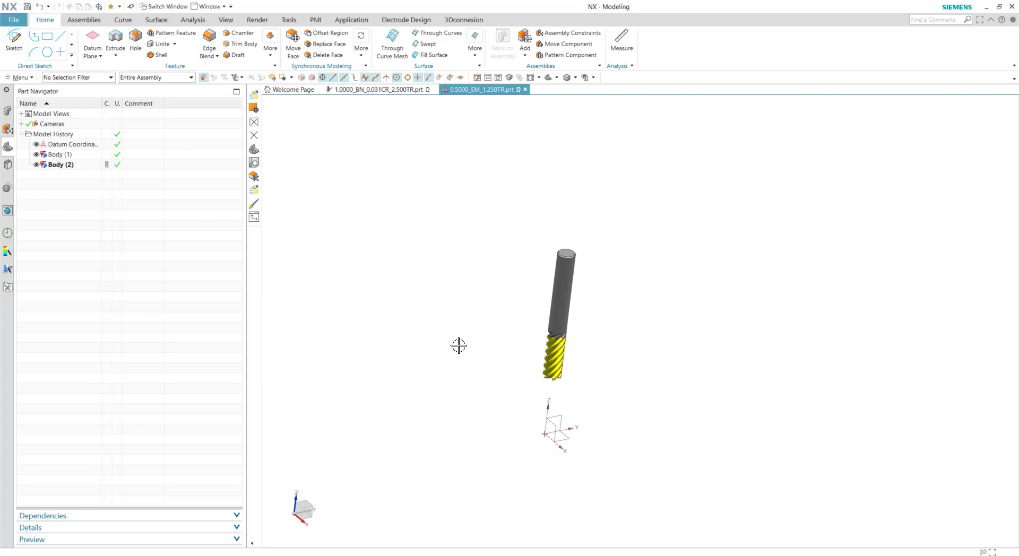
Import the 0.5_holder.x_t Parasolid holder so it appears as Body (3)
click(10, 21)
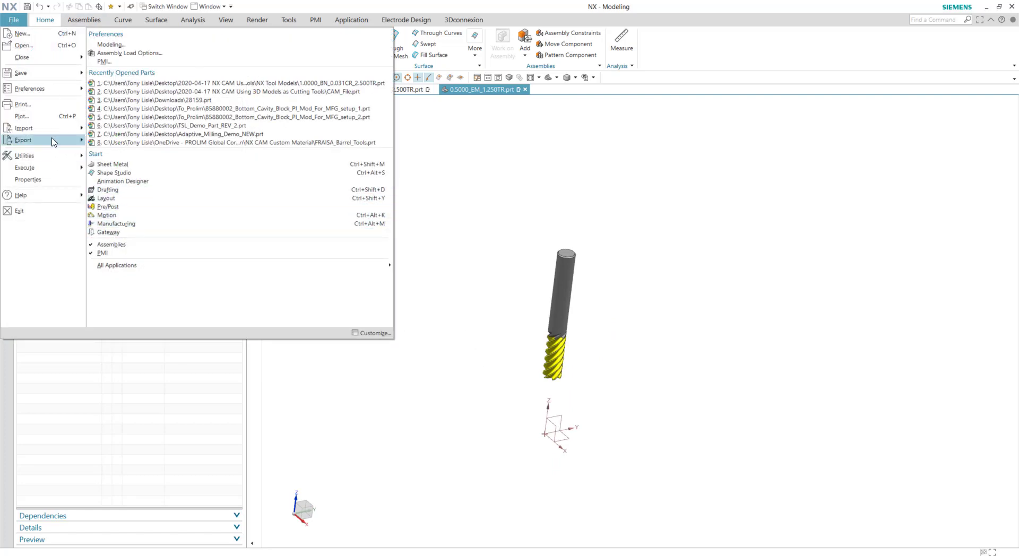
mouse_move(53, 141)
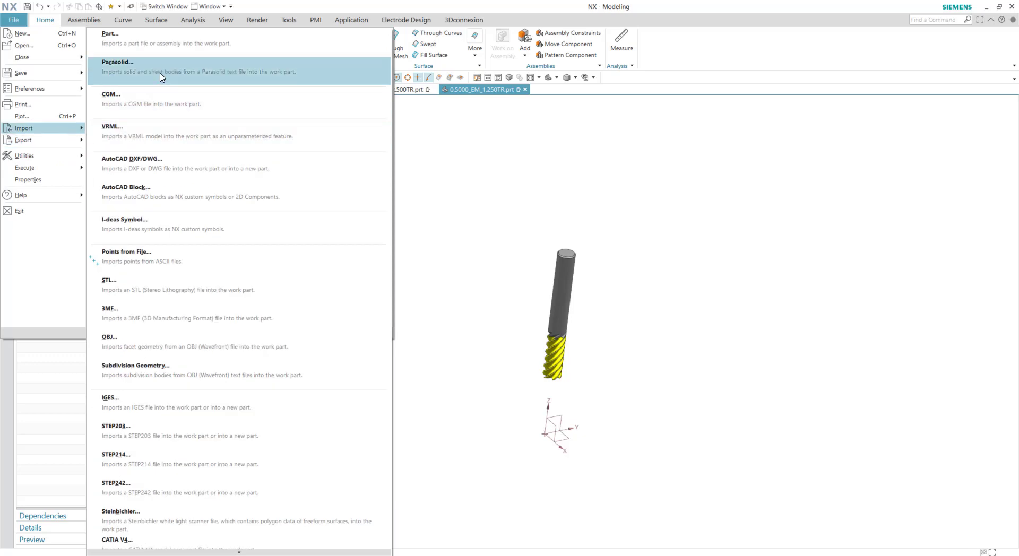
click(159, 72)
click(410, 219)
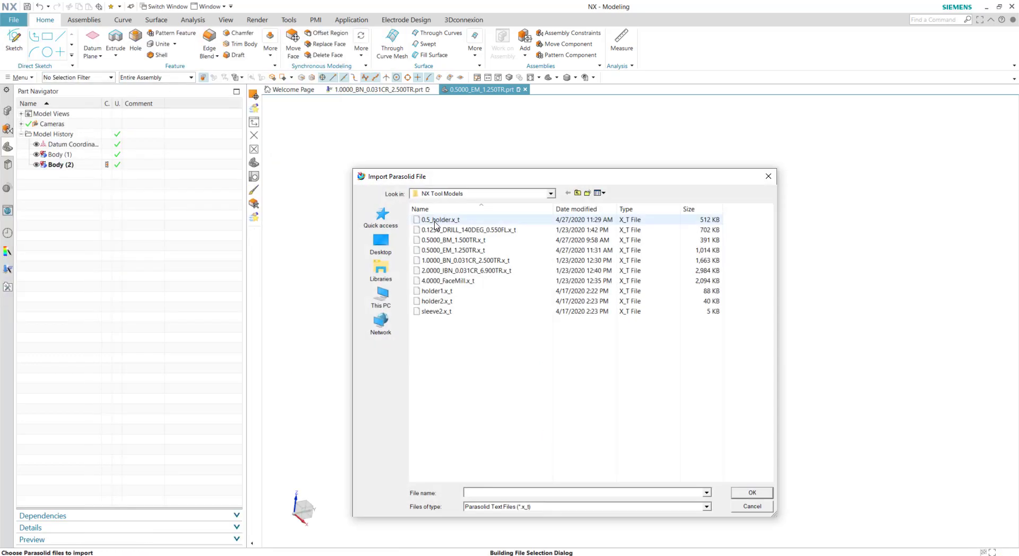
click(751, 494)
scroll(700, 400, down, 3)
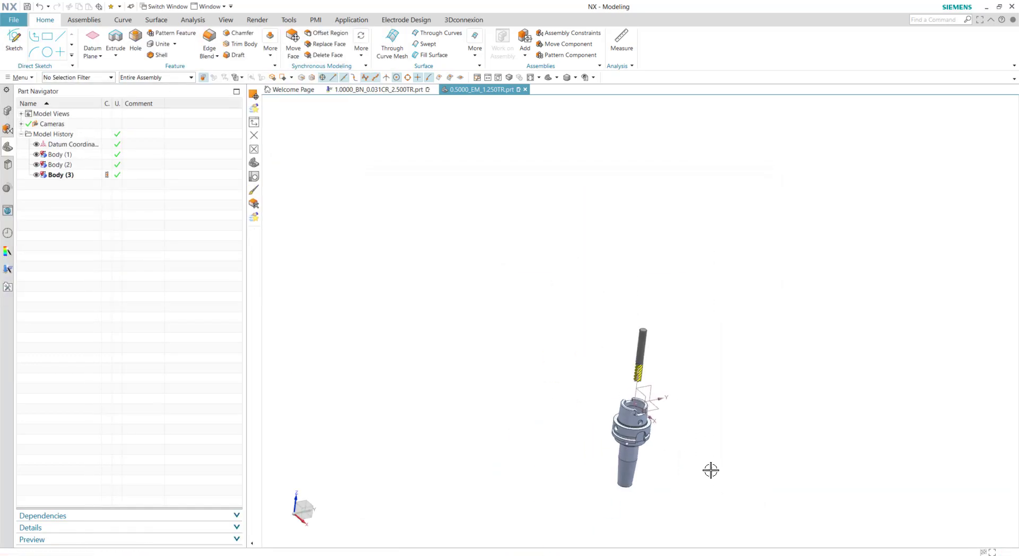
scroll(705, 458, up, 2)
scroll(679, 399, up, 2)
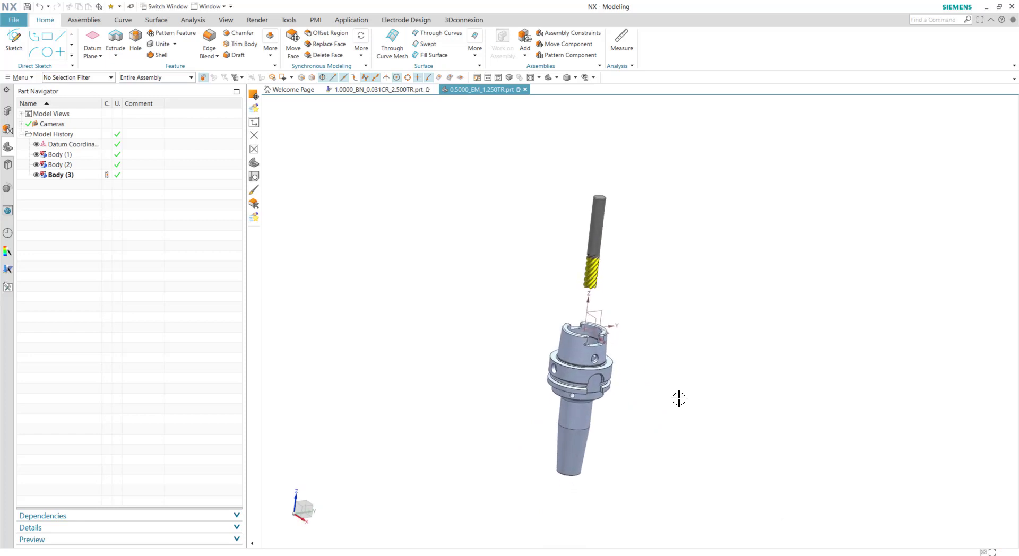
Select the holder body and place its move handles at the holder bore's centre
right_drag(697, 397, 717, 302)
click(579, 378)
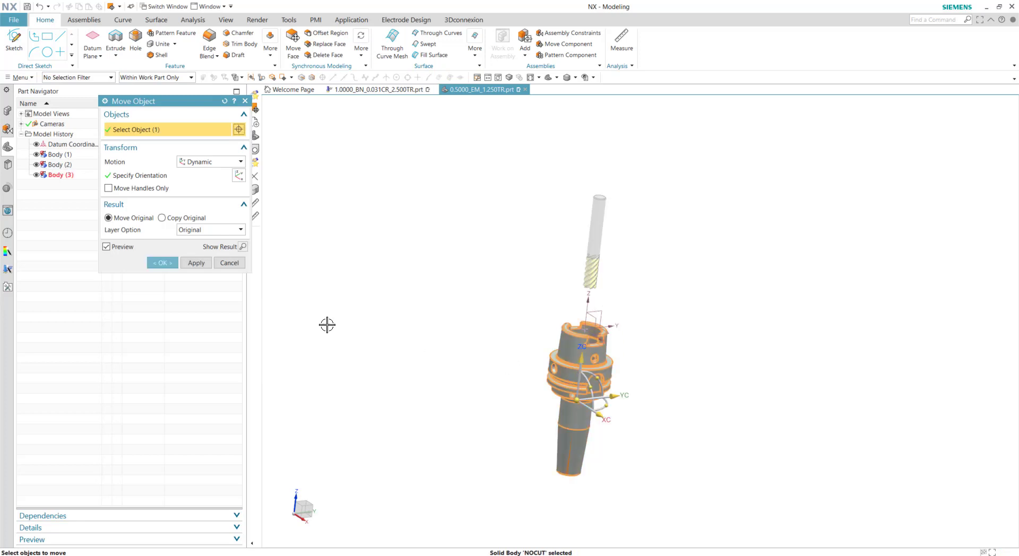
click(109, 188)
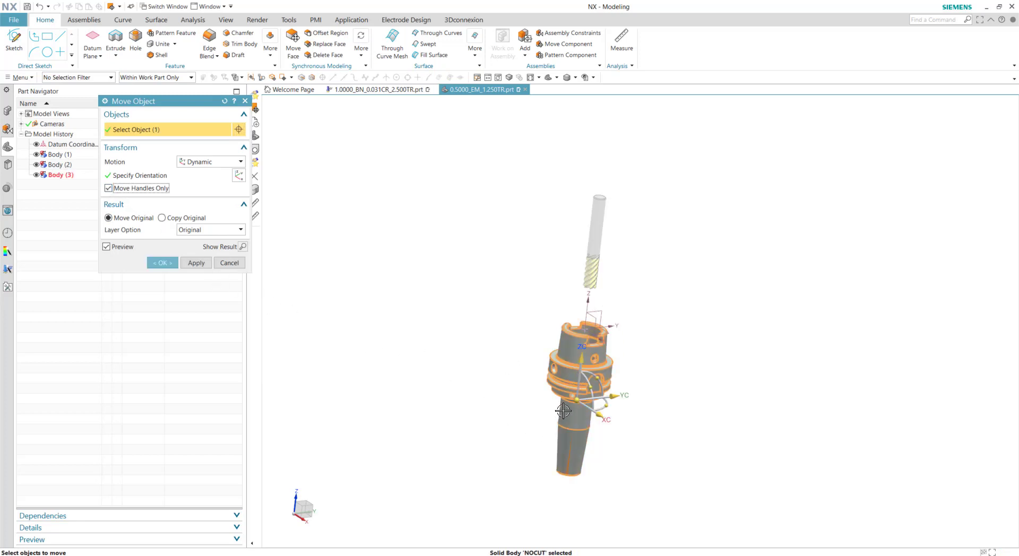
middle_click(579, 451)
middle_drag(592, 495, 598, 507)
scroll(573, 472, up, 2)
scroll(573, 471, up, 6)
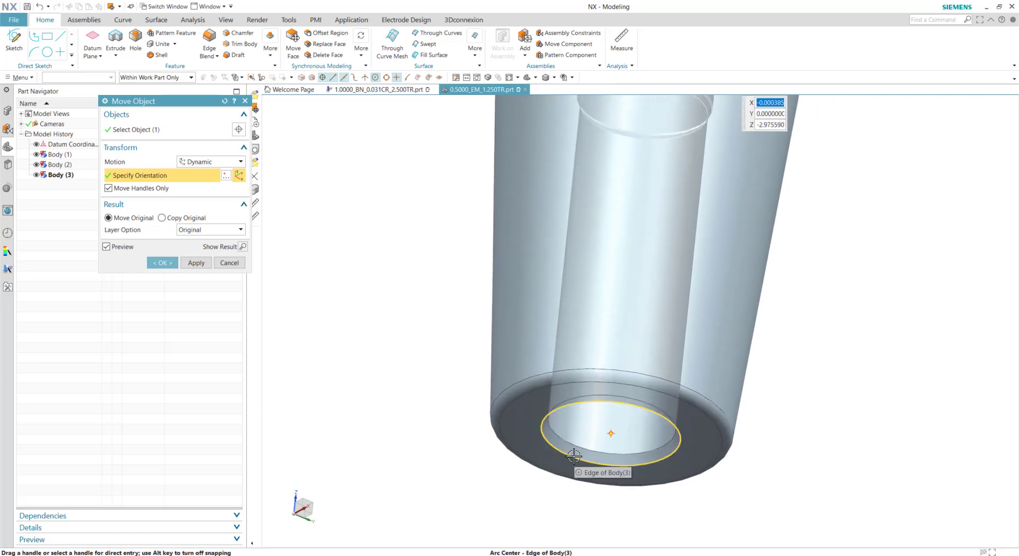
click(574, 457)
Snap the holder onto the shank's top arc centre and apply the move
scroll(495, 470, down, 5)
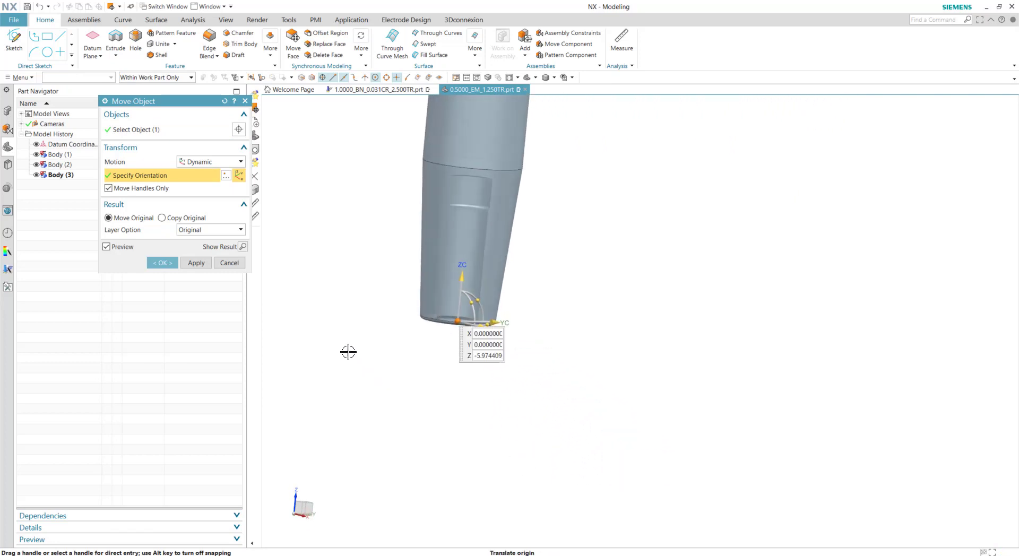
scroll(323, 343, down, 3)
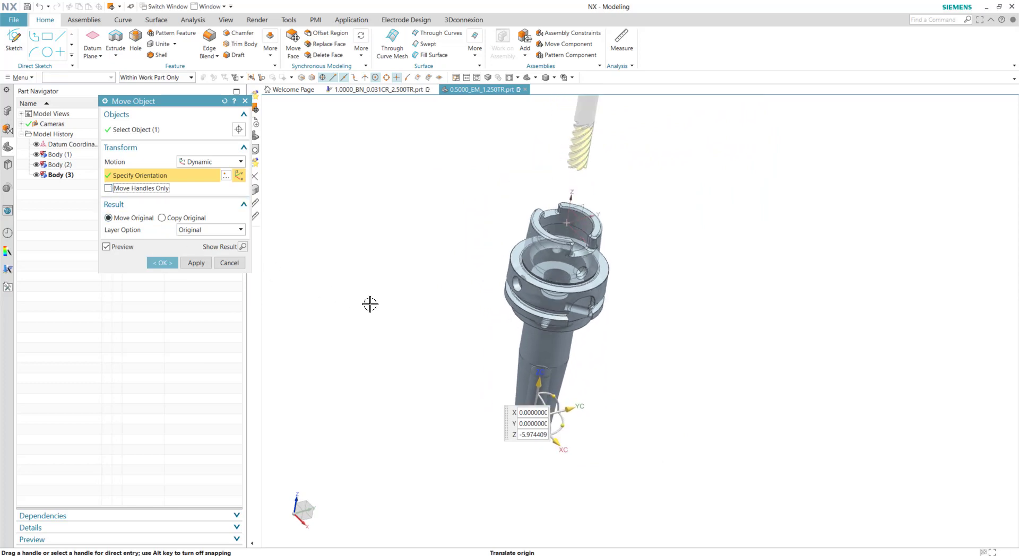
scroll(426, 323, up, 6)
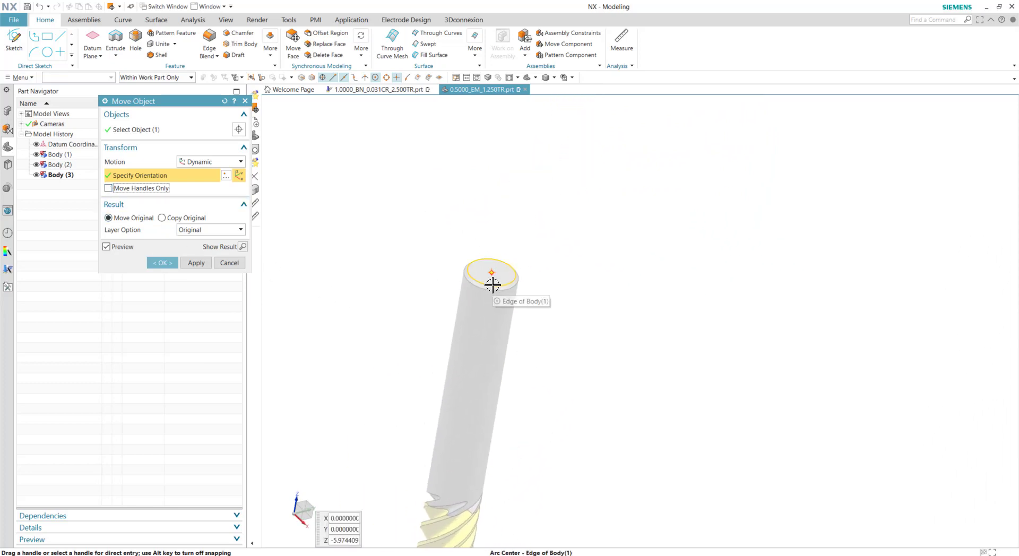
click(493, 285)
scroll(512, 337, down, 3)
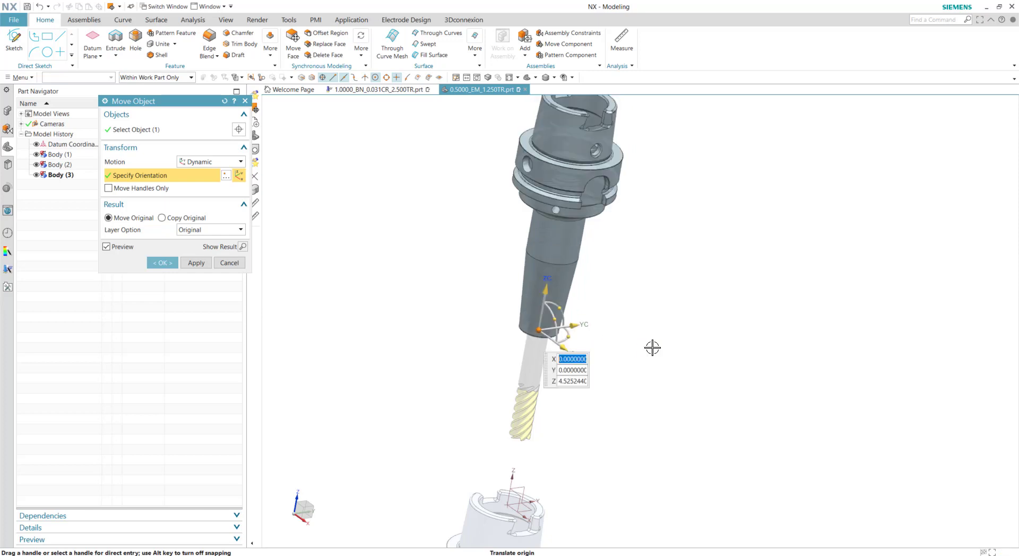
click(162, 262)
scroll(419, 336, down, 5)
middle_drag(480, 362, 567, 277)
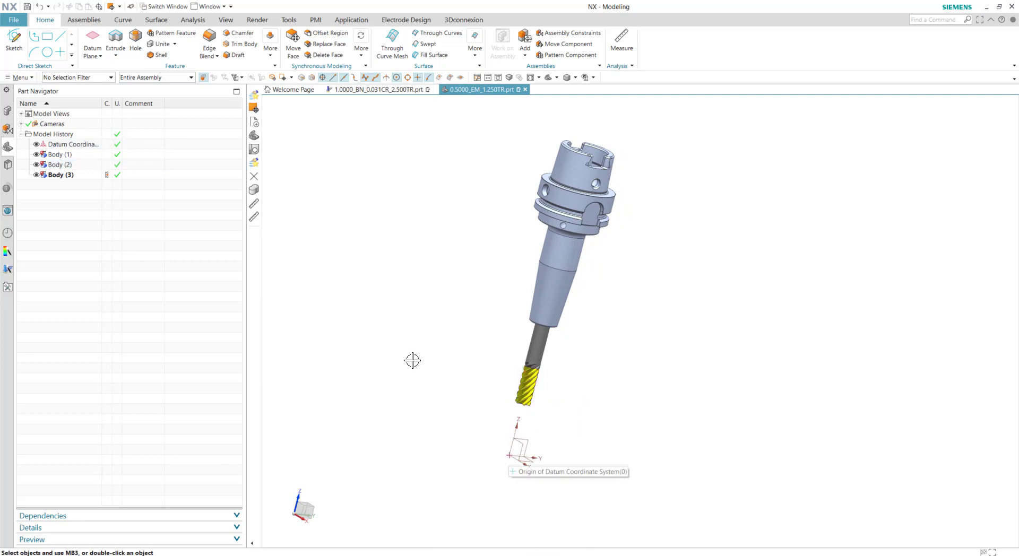
right_click(411, 360)
Select all three end mill bodies and set the move handle at the cutter tip's midpoint
click(419, 257)
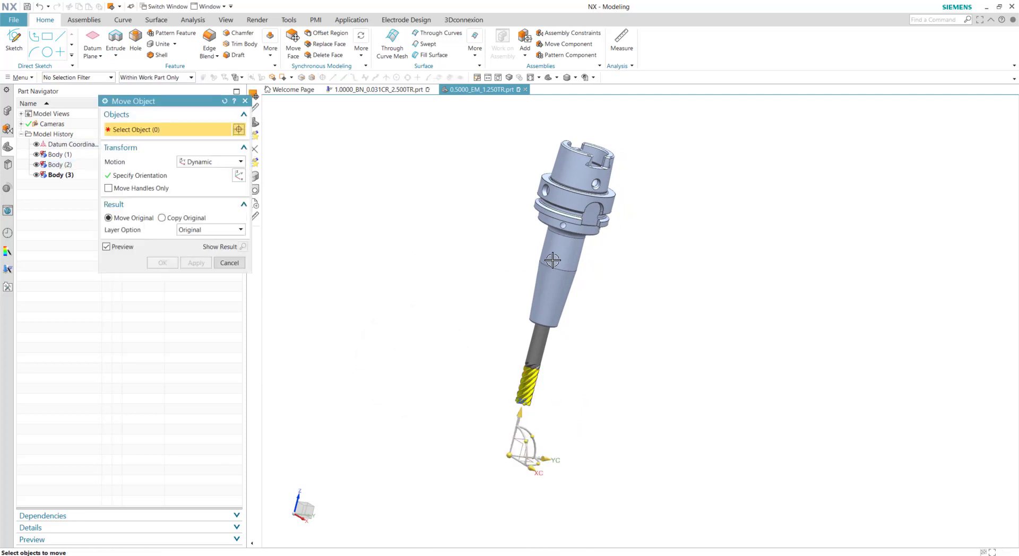
click(522, 361)
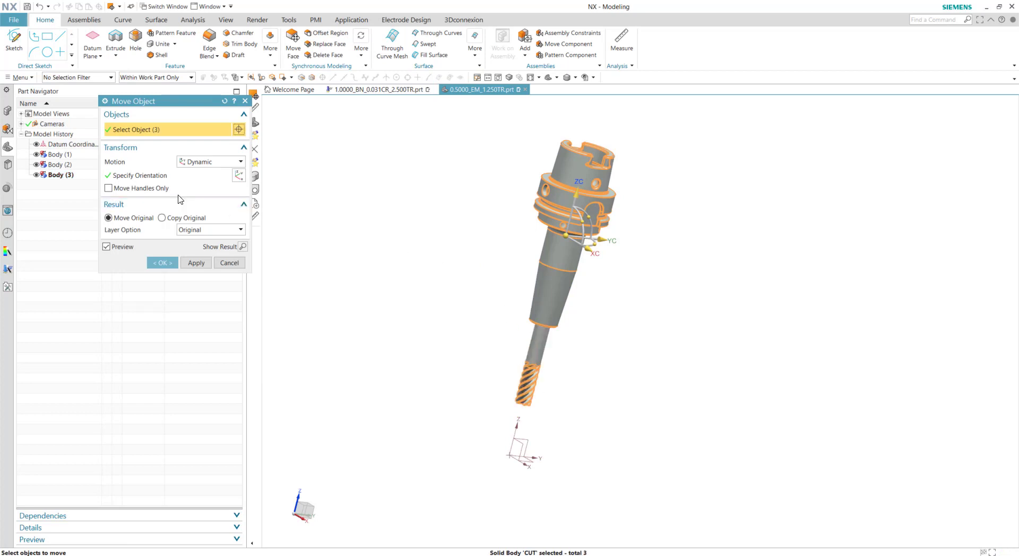
click(108, 188)
click(566, 234)
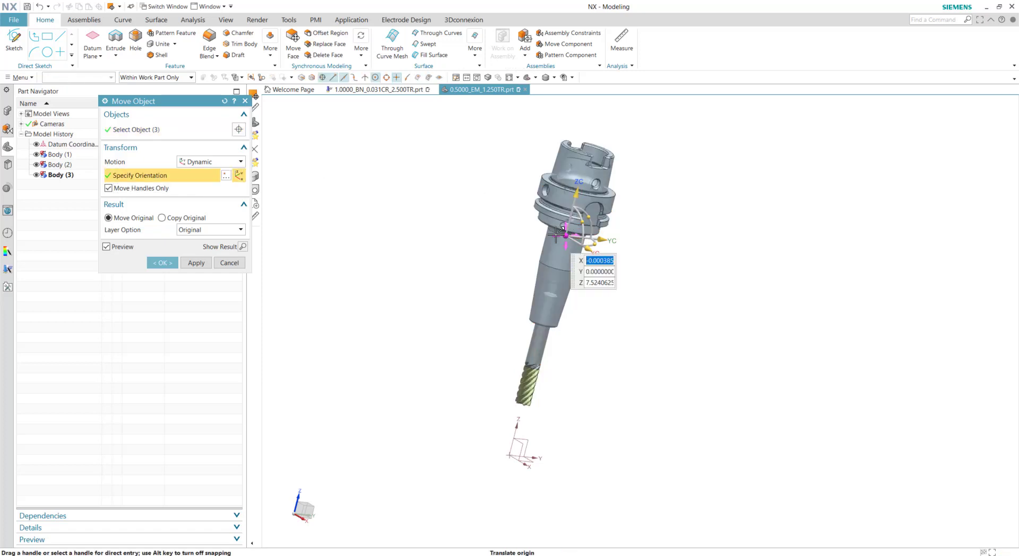
click(225, 176)
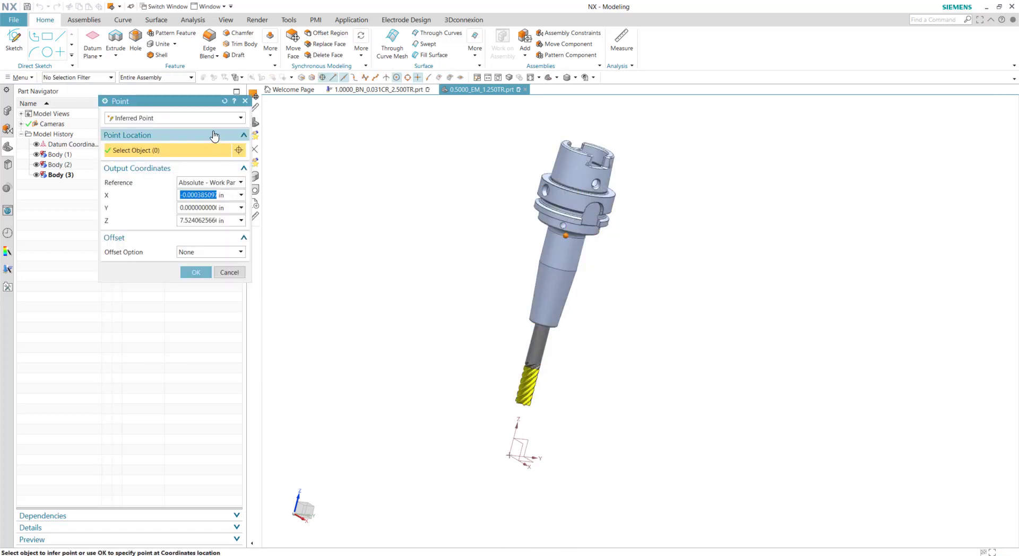
click(214, 118)
click(198, 232)
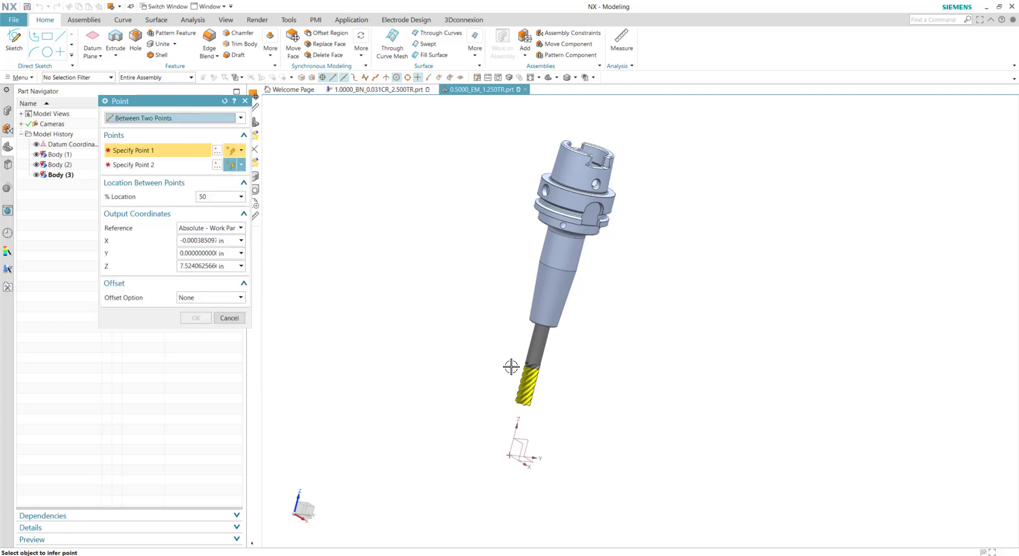
scroll(514, 367, up, 10)
middle_drag(514, 368, 593, 278)
click(572, 280)
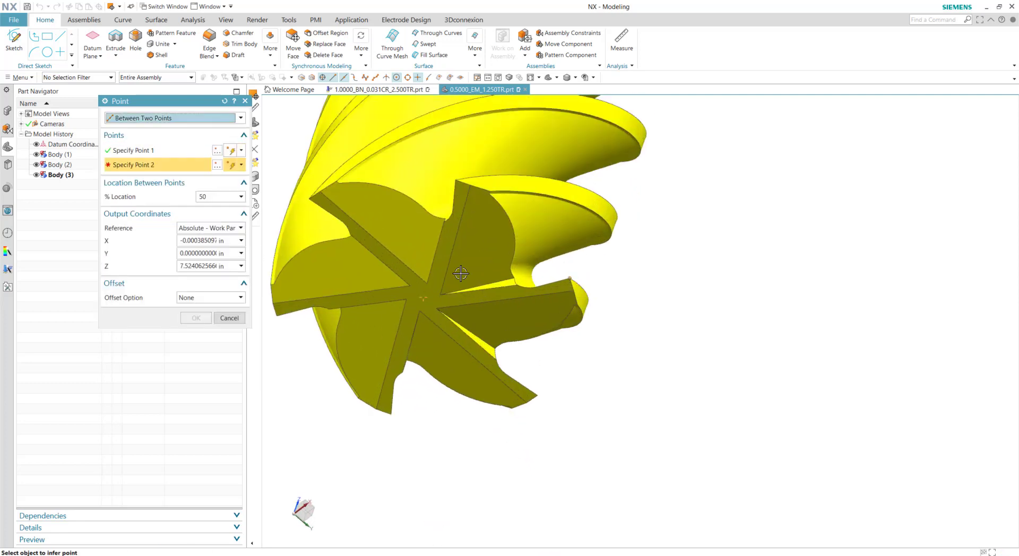
click(276, 315)
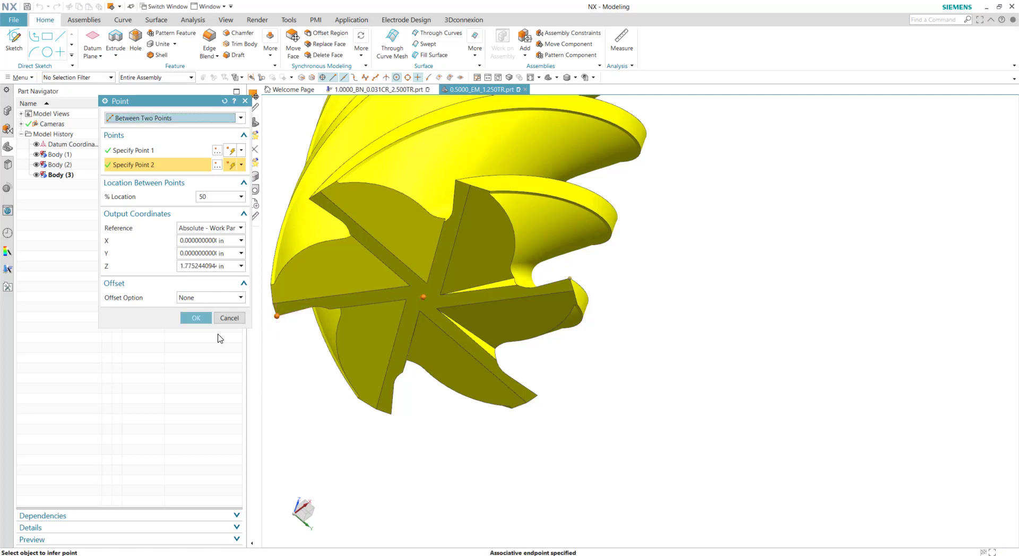
click(195, 319)
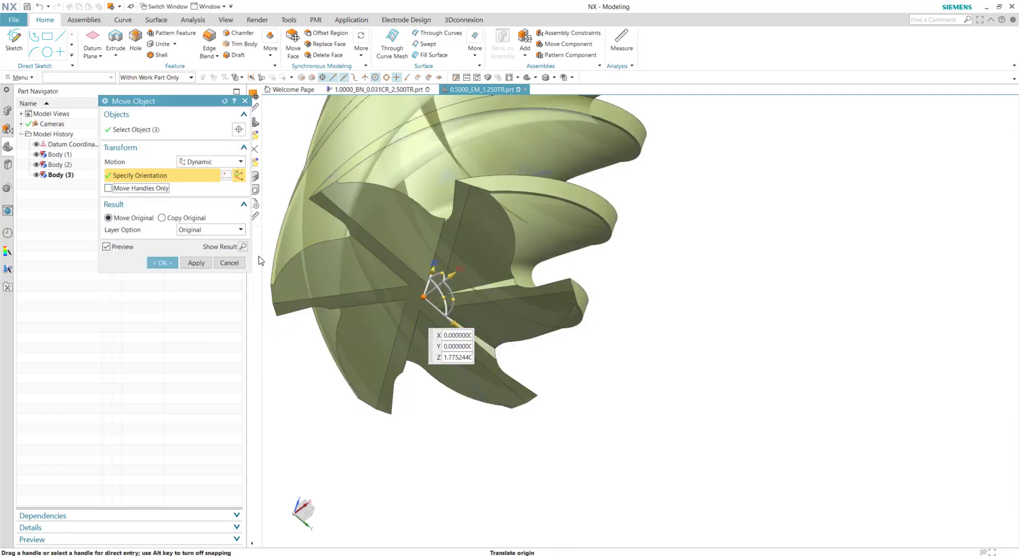
key(Home)
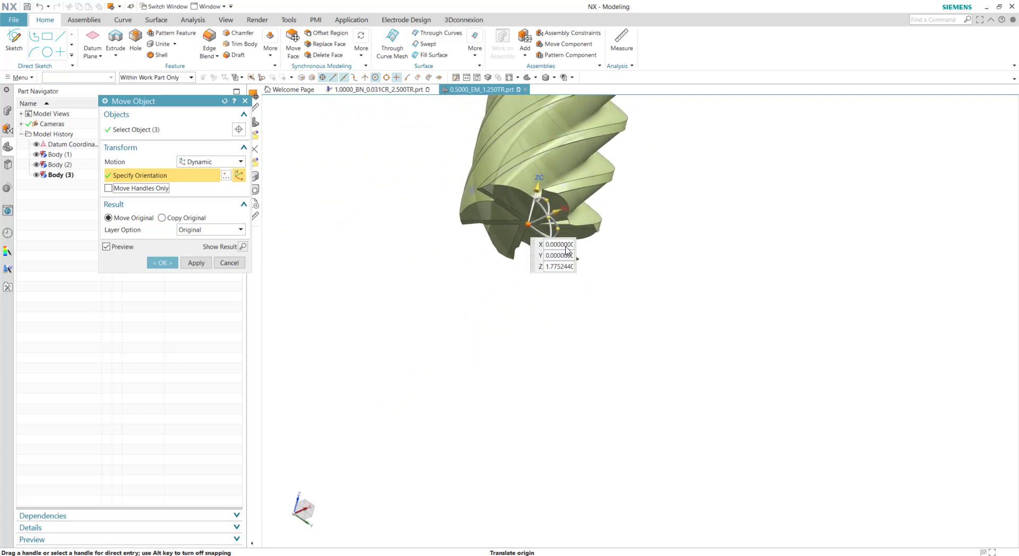
Move the cutter tip to X, Y, Z 0 at the origin
click(566, 244)
key(Tab)
key(Tab)
text(0)
key(Return)
scroll(740, 300, down, 5)
scroll(678, 339, up, 2)
Rotate the bodies 90° about YC and apply the move
middle_drag(589, 336, 494, 334)
click(486, 350)
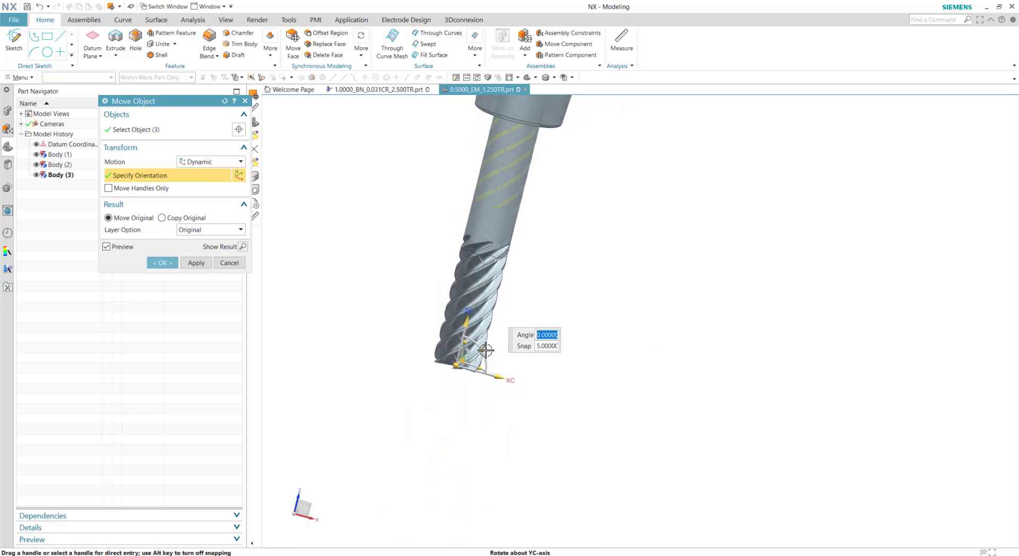
text(90)
key(Return)
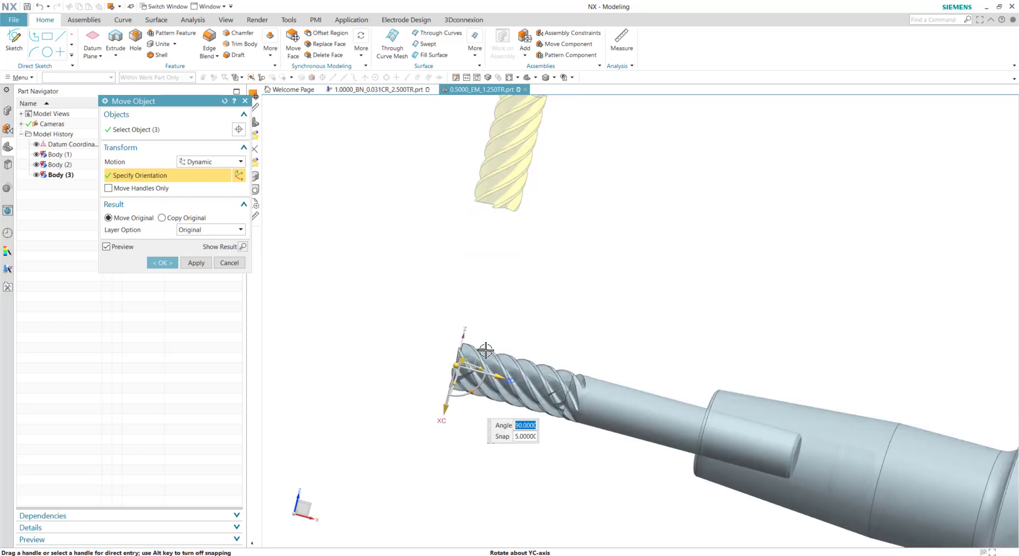
middle_drag(486, 350, 480, 348)
click(161, 263)
Delete the Datum Coordinate System from the end mill part
scroll(318, 295, down, 2)
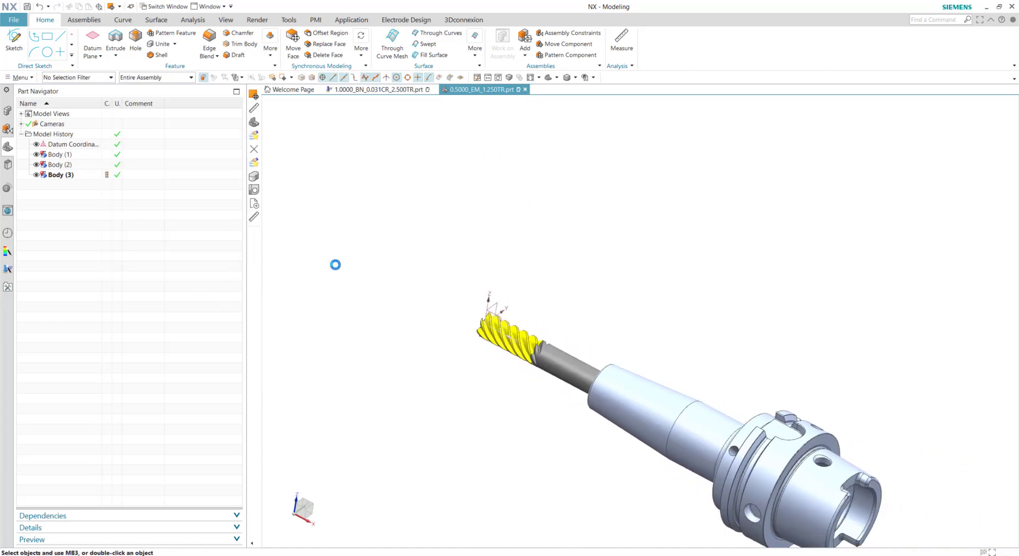
right_drag(335, 267, 329, 357)
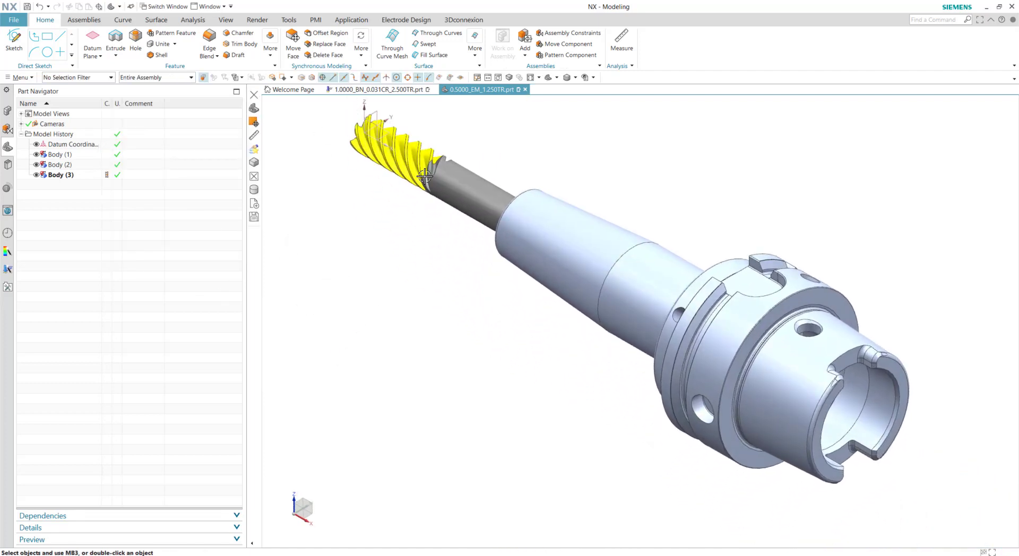
right_click(63, 144)
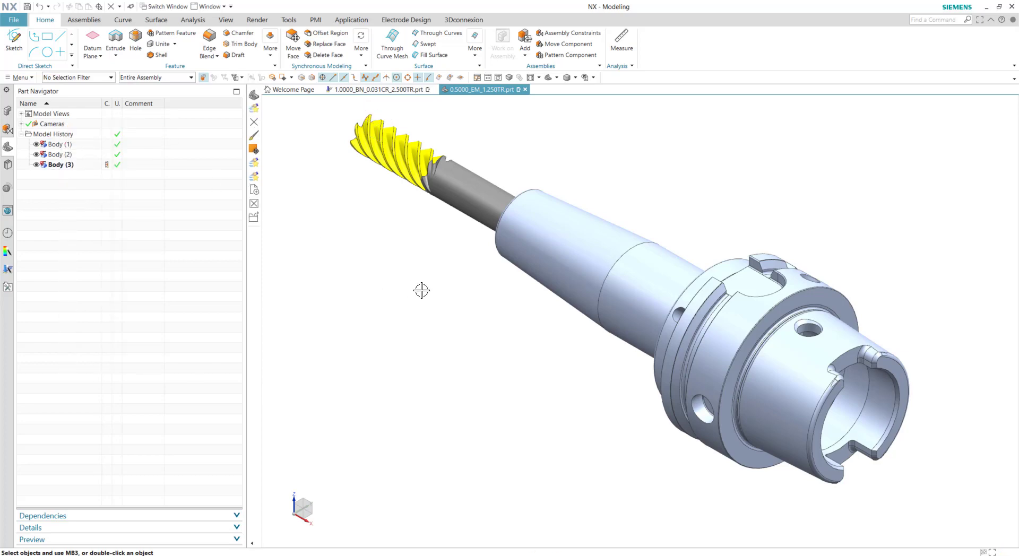
middle_drag(421, 290, 372, 297)
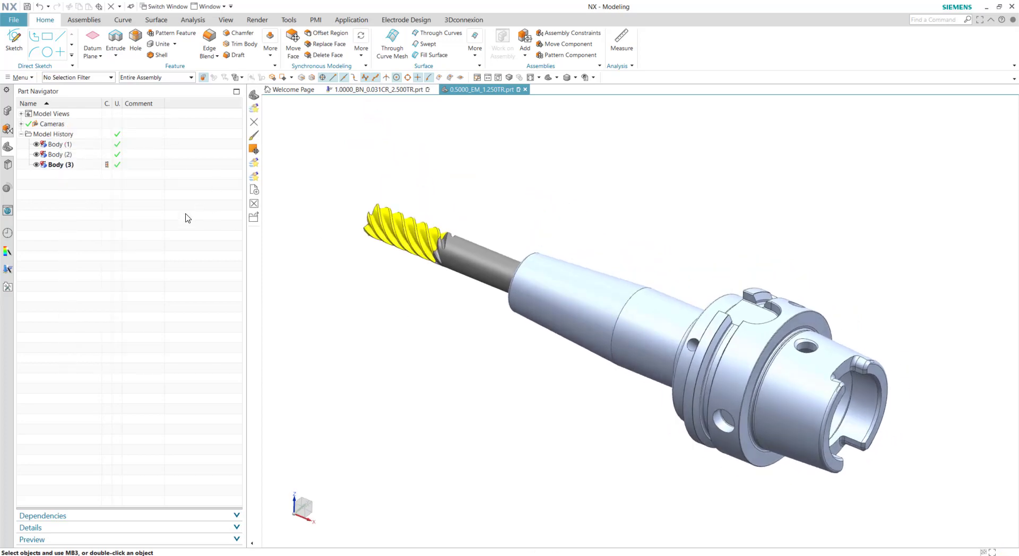
Switch to Manufacturing with the cam_general, mill_planar setup
click(20, 23)
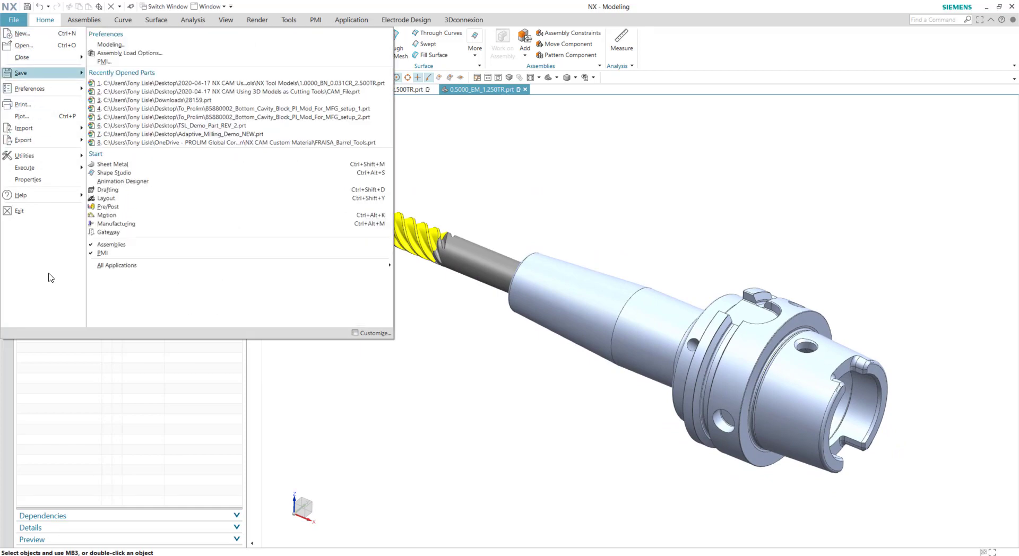
click(117, 224)
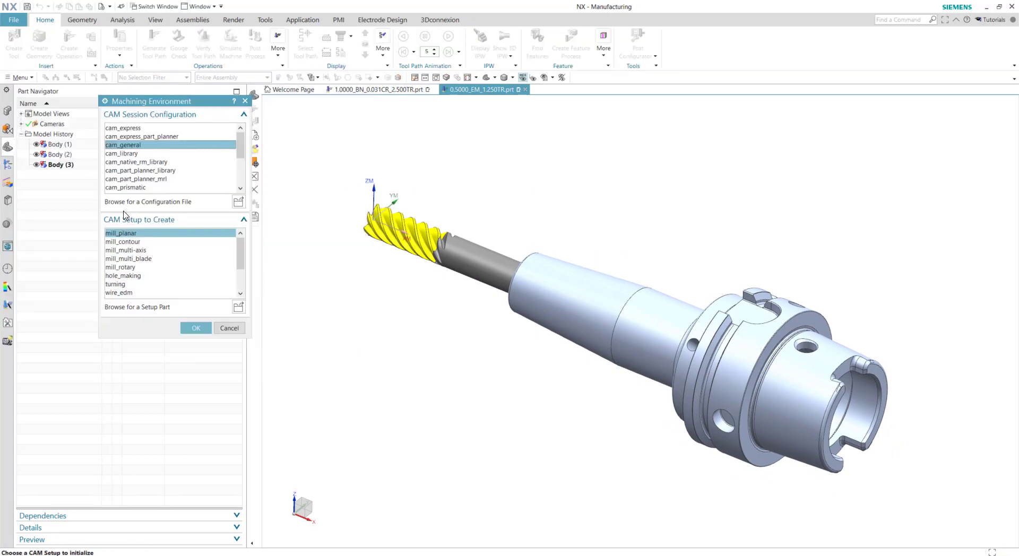
click(197, 328)
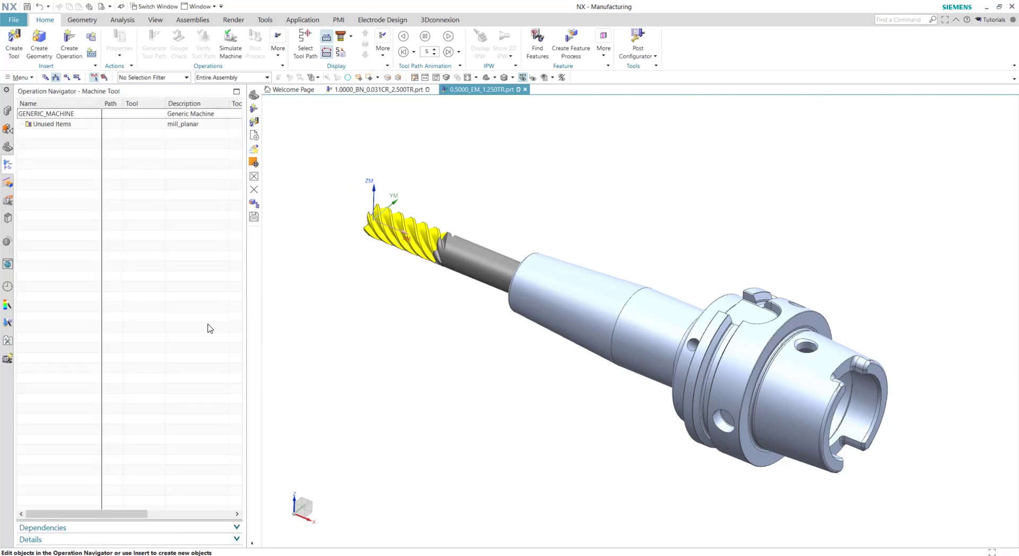
Create milling tool 0.5000_EM_1.250TR: diameter 0.5, length and flute length 1.25, 6 flutes
click(14, 44)
key(ctrl+v)
click(162, 309)
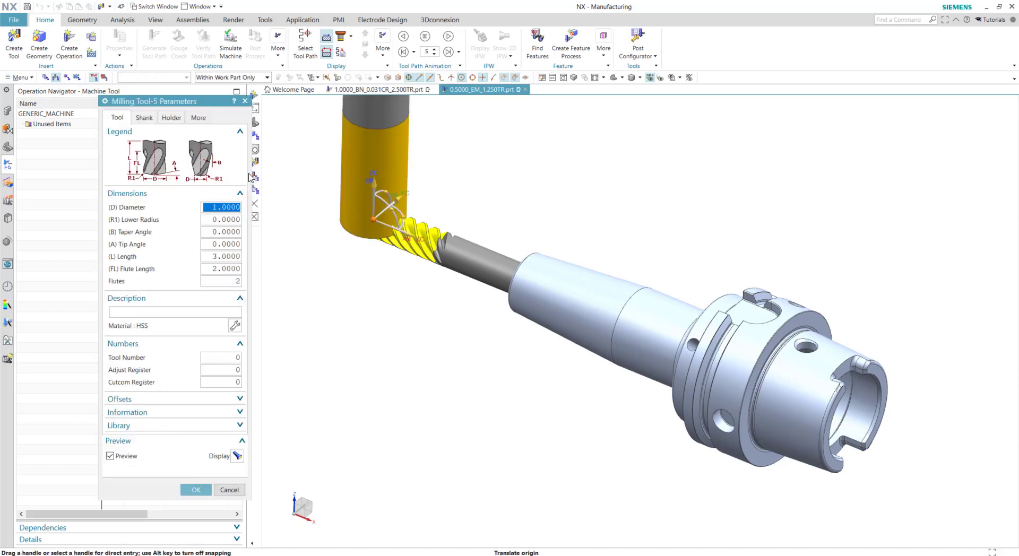
text(0.5)
key(Tab)
key(Tab)
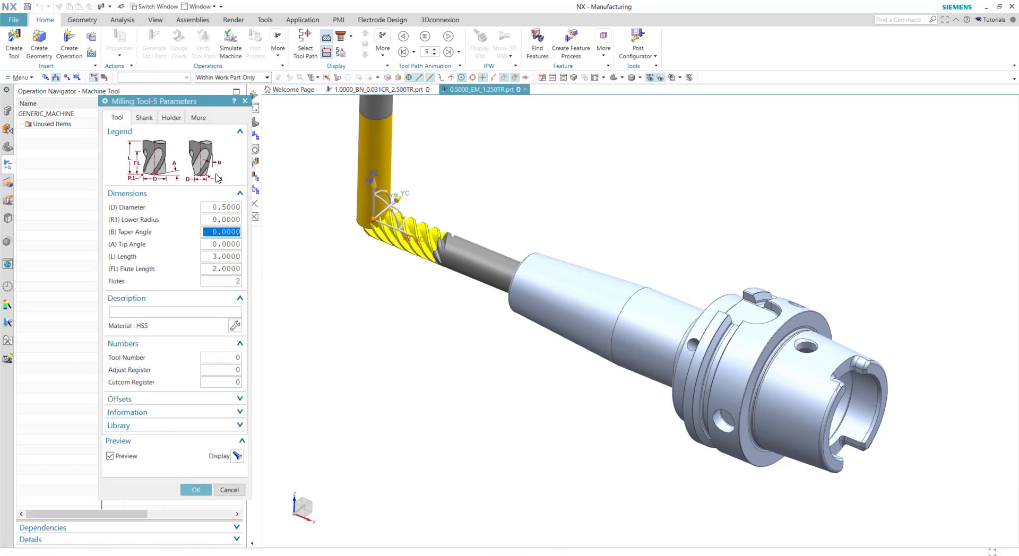
key(Tab)
key(Tab)
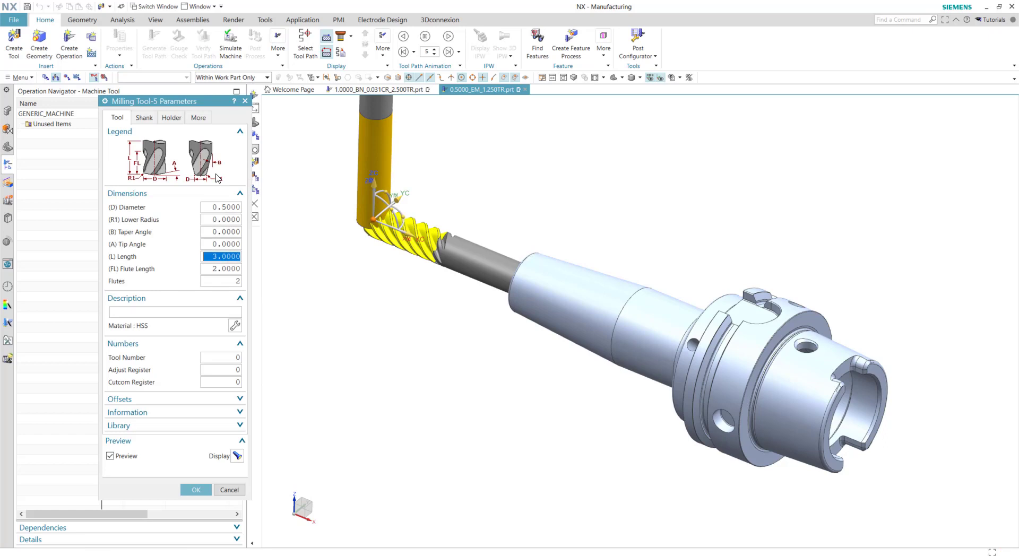
text(1.25)
key(Tab)
text(1.25)
key(Tab)
text(6)
key(Tab)
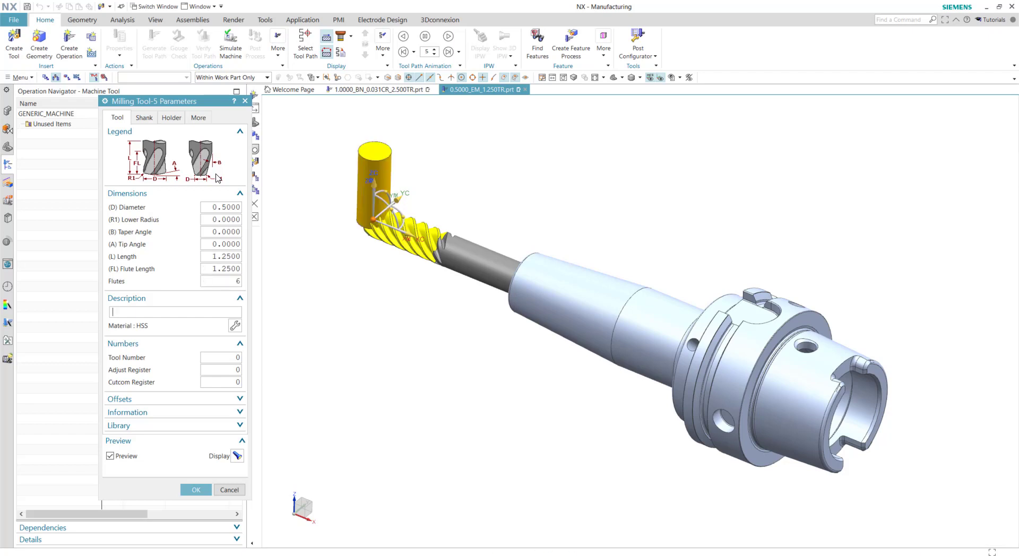
Define a shank with 0.5 diameter, 2.5 length and 0 taper length
click(144, 118)
click(133, 147)
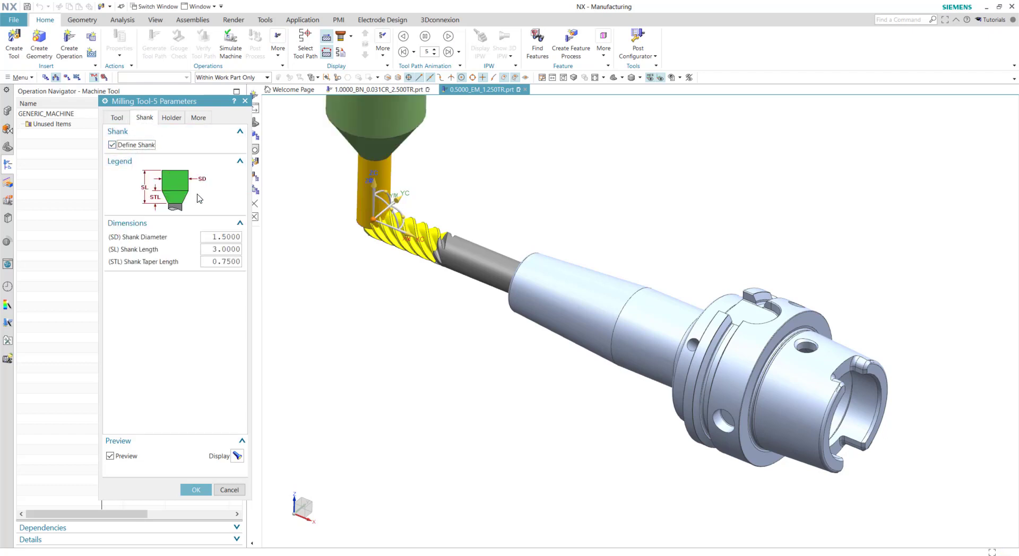
double_click(234, 238)
text(.5)
key(Tab)
text(2.5)
key(Tab)
scroll(339, 302, down, 3)
scroll(308, 193, up, 3)
text(0)
key(Tab)
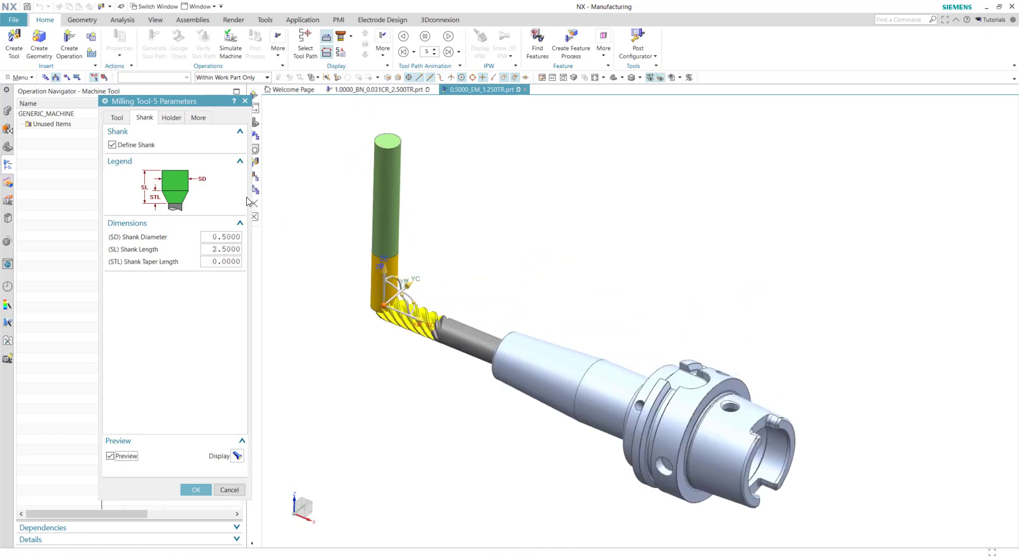
Set holder offset 1 and first step LD 0.95, L 1.98, UD 1.26, R1 0.05
click(172, 117)
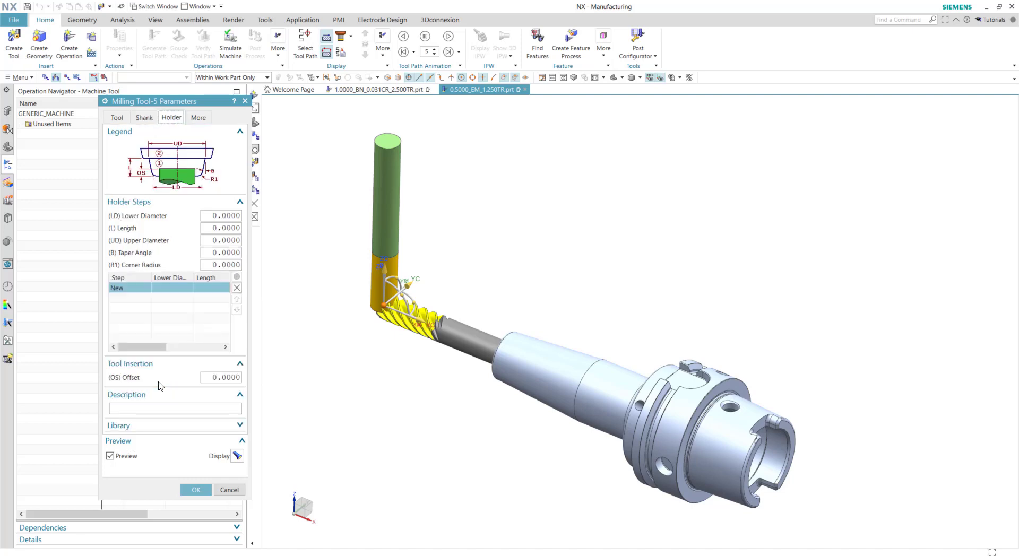
click(228, 378)
text(1)
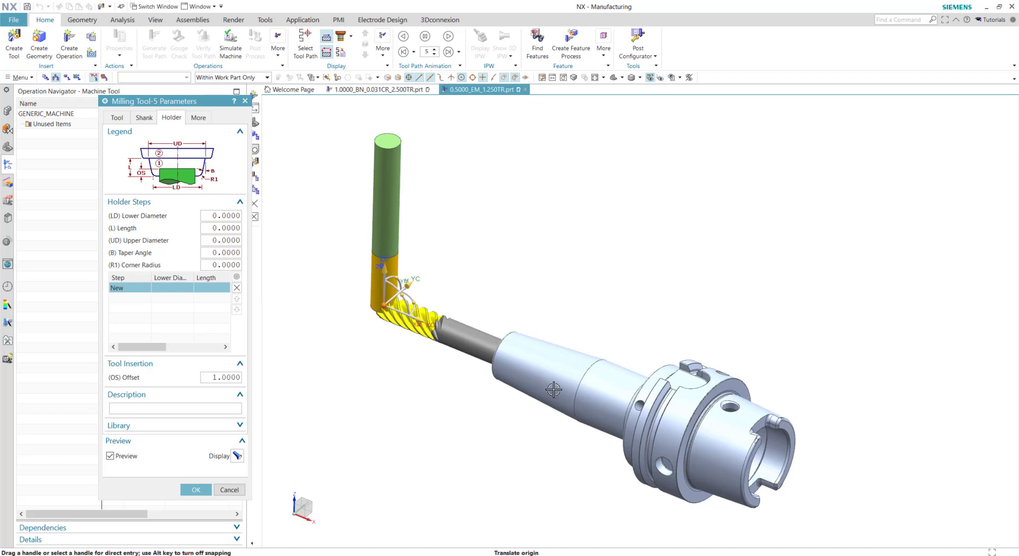
click(223, 218)
text(.95)
key(Tab)
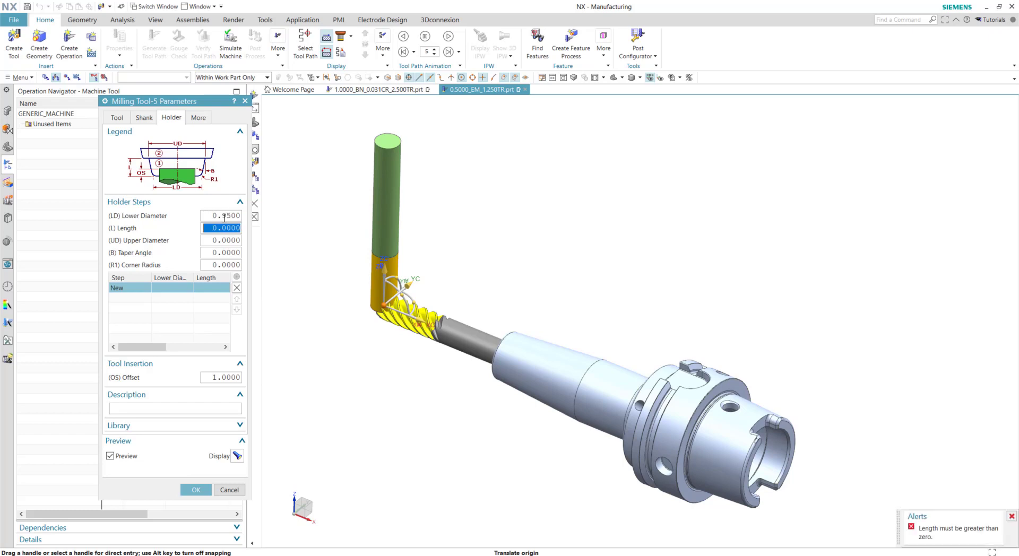
text(1.98)
key(Tab)
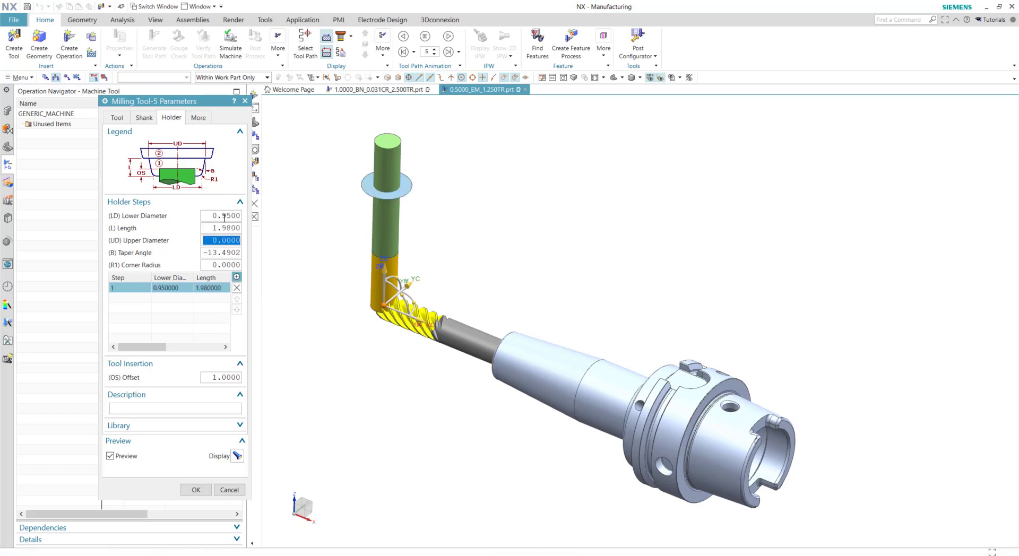
text(1.26)
key(Tab)
key(Tab)
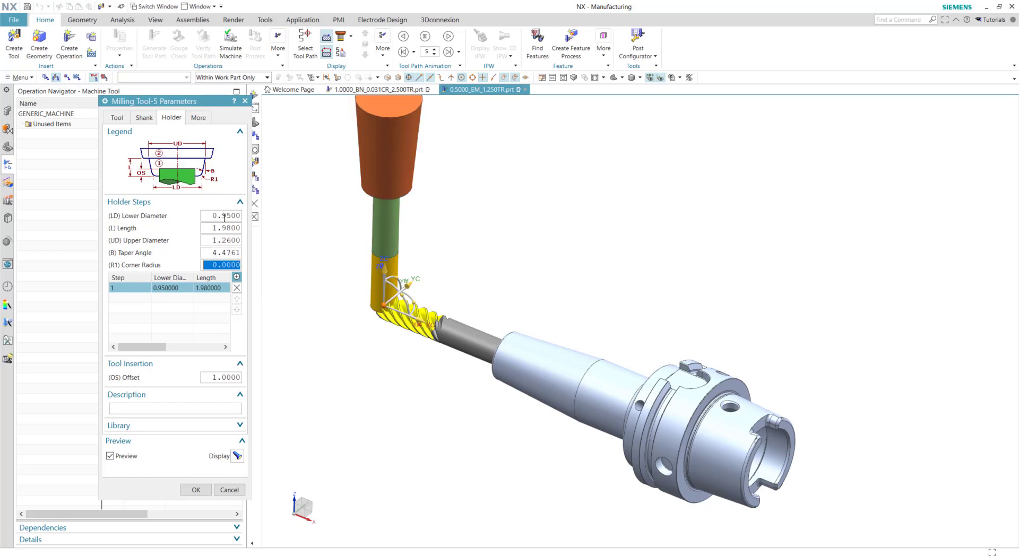
text(0.05)
key(Tab)
Rotate the tool handle 90° about YC
middle_drag(420, 278, 378, 344)
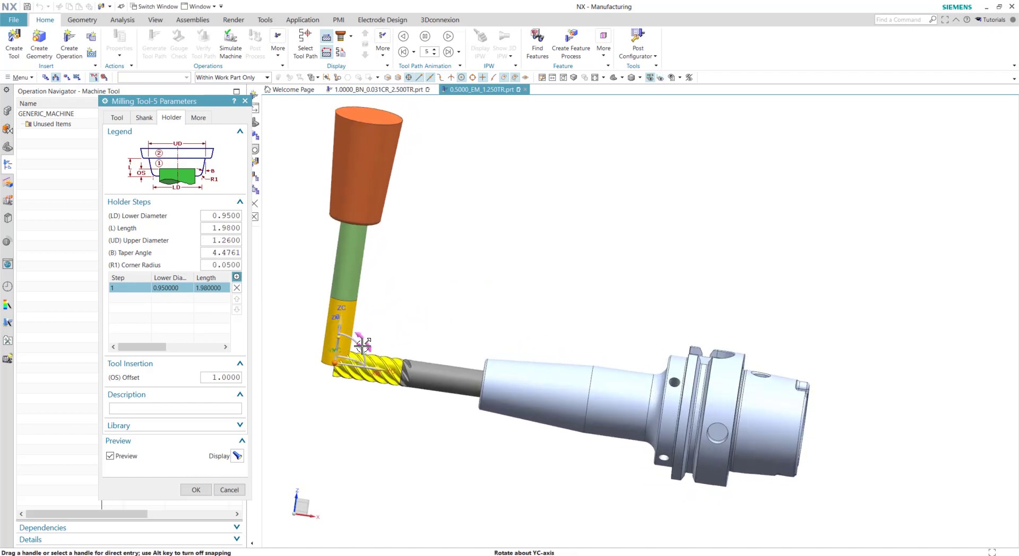
click(362, 340)
text(90)
key(Return)
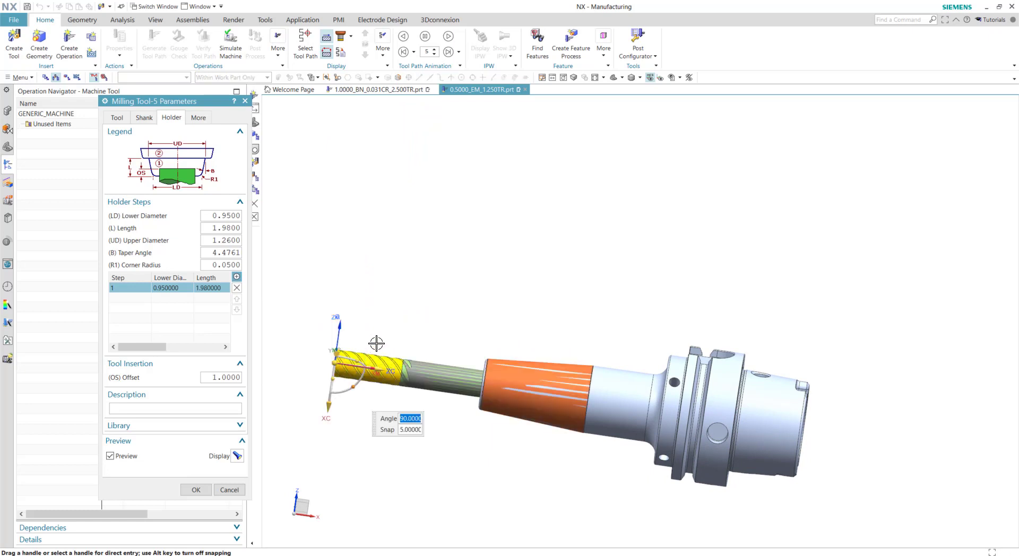
middle_drag(418, 321, 445, 311)
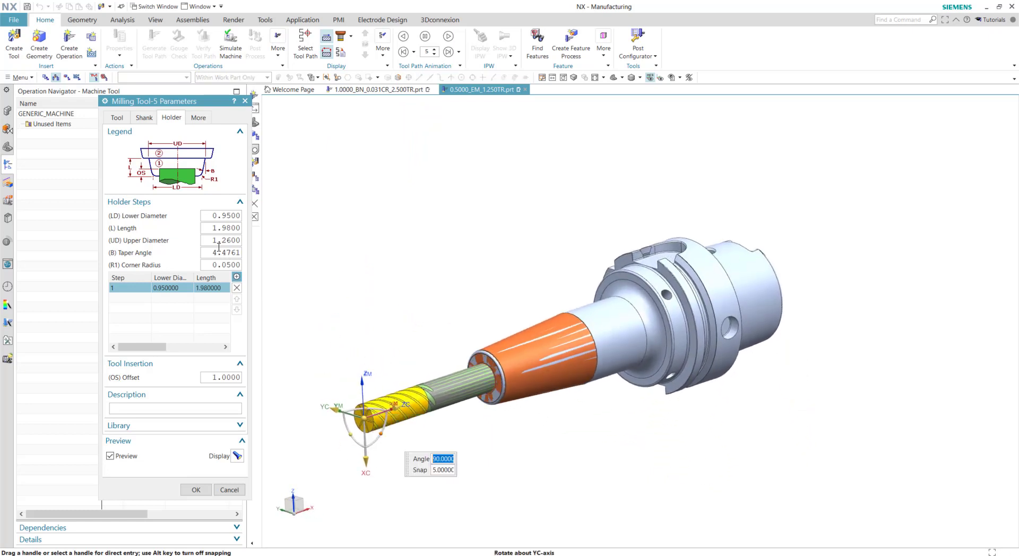
Add a second holder step with length 1.13
click(237, 277)
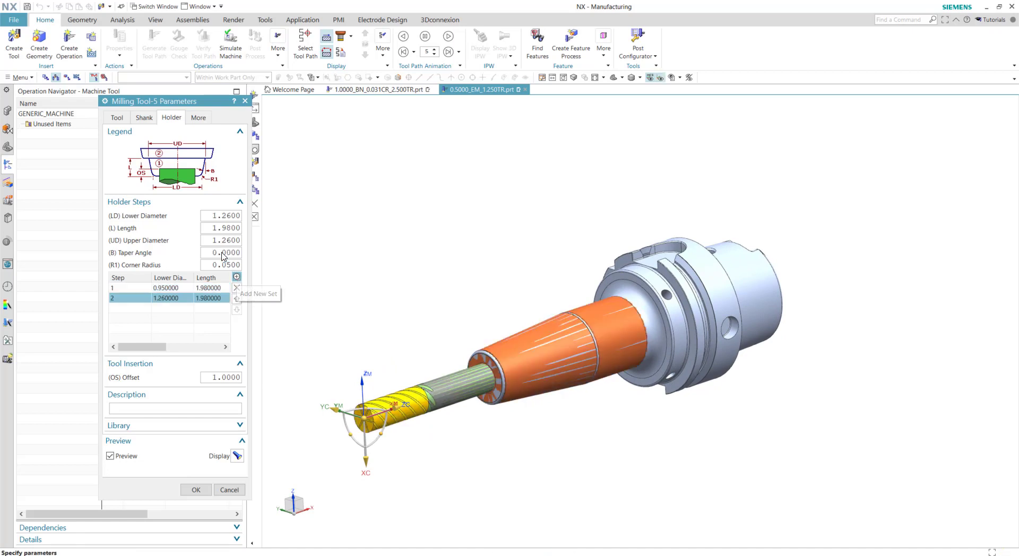
click(227, 227)
text(1.13)
key(Tab)
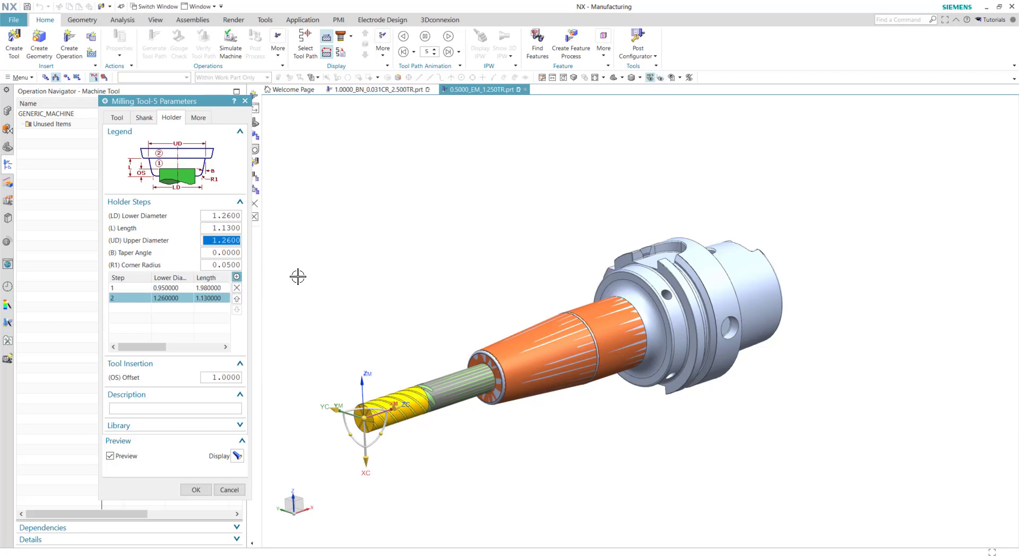
Add a third holder step with length 0.2 and upper and lower diameters 2.48
click(236, 277)
double_click(227, 217)
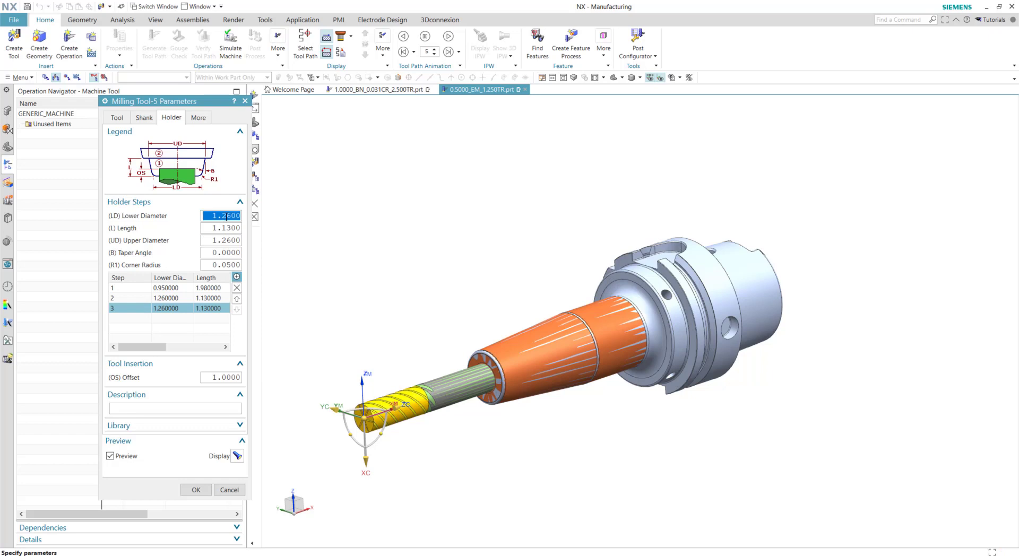
key(Tab)
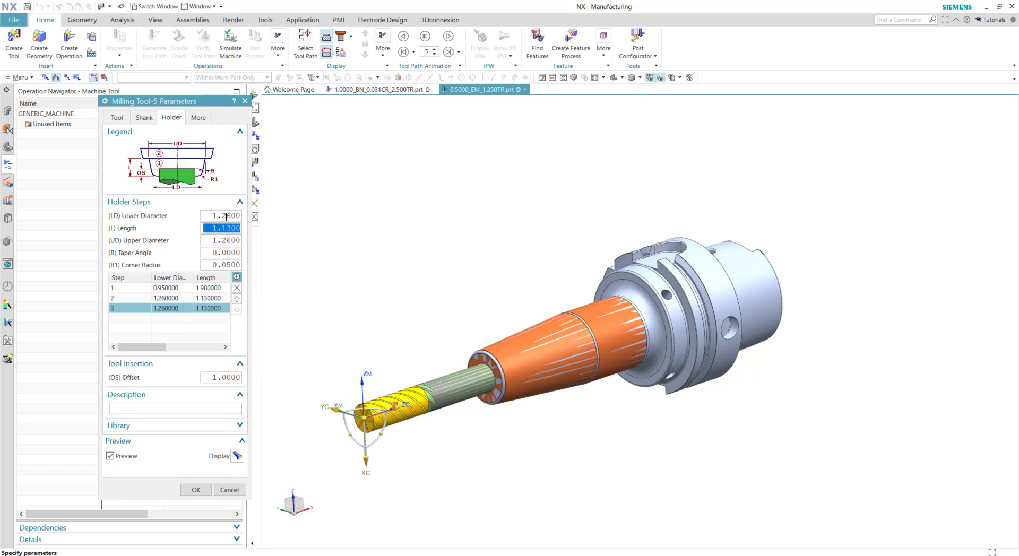
text(0.2)
key(Tab)
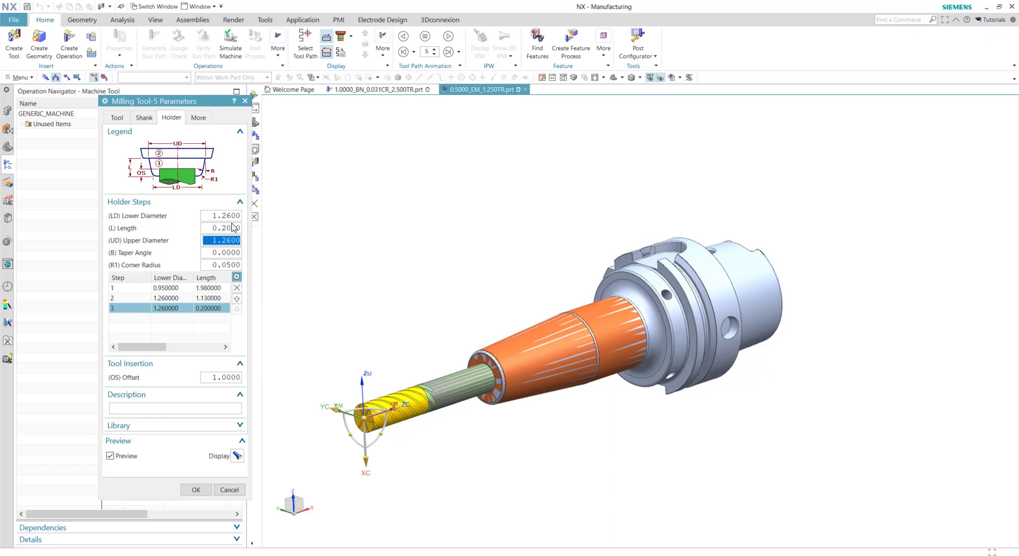
text(2.48)
key(Tab)
mouse_move(690, 313)
middle_down()
mouse_move(714, 311)
mouse_move(702, 314)
middle_up()
double_click(223, 215)
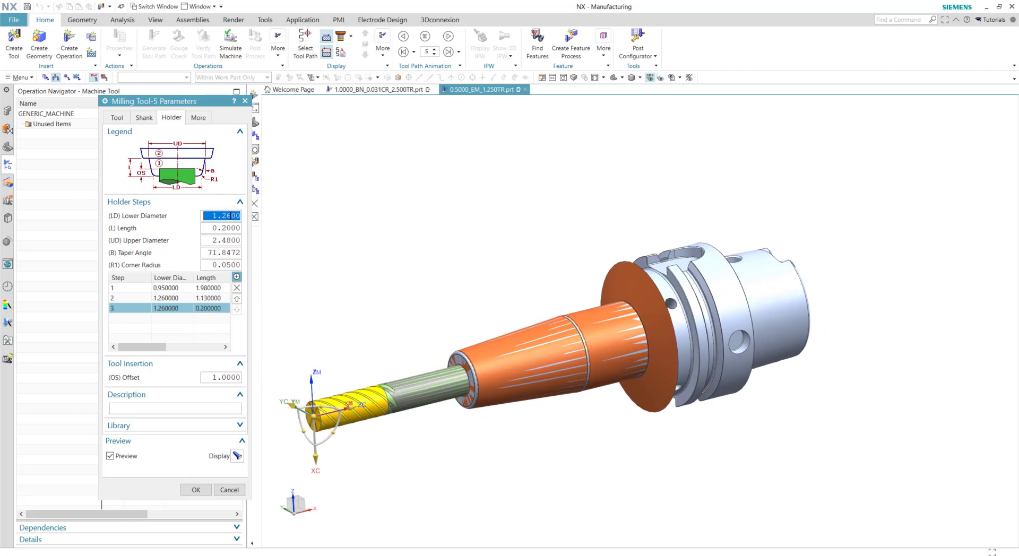
text(2.48)
key(Tab)
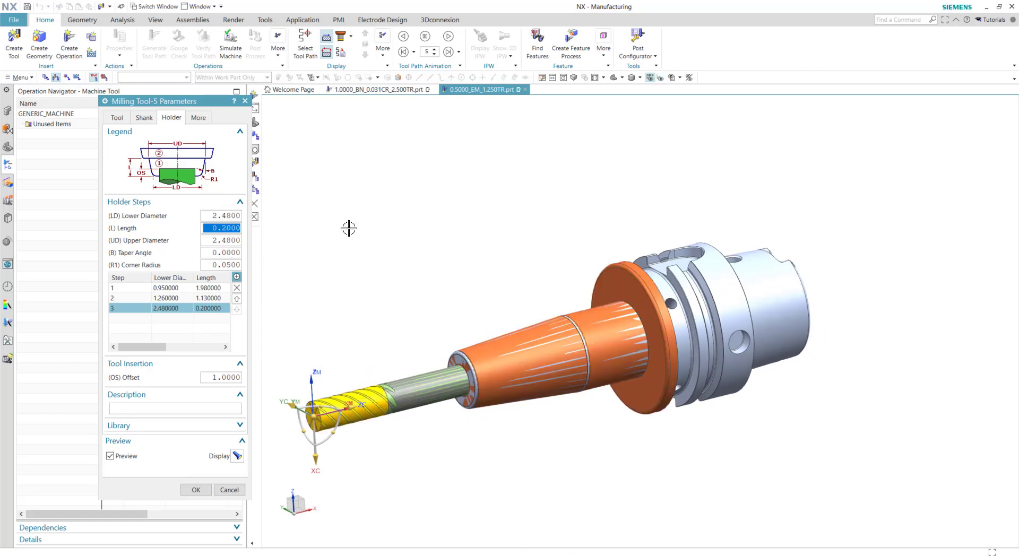
middle_drag(509, 228, 681, 234)
middle_drag(612, 234, 595, 237)
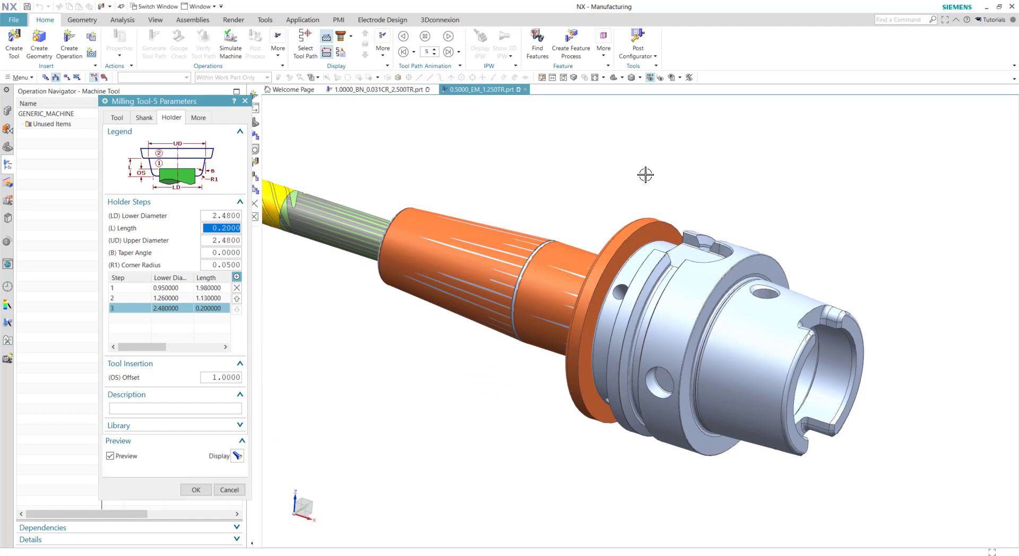
right_drag(621, 159, 623, 248)
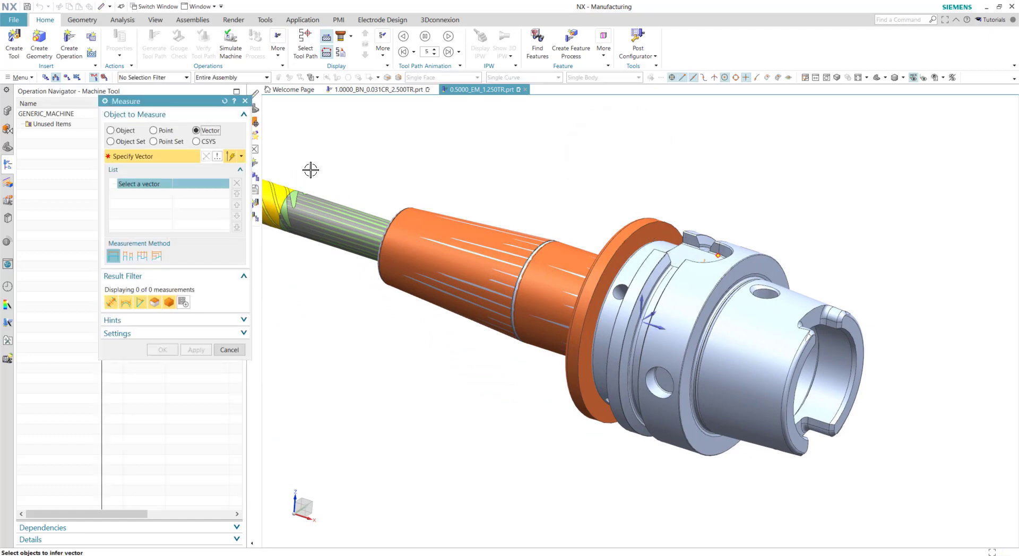
Measure the X-direction clearance between the flange face and holder face: 1.4144 in
click(133, 130)
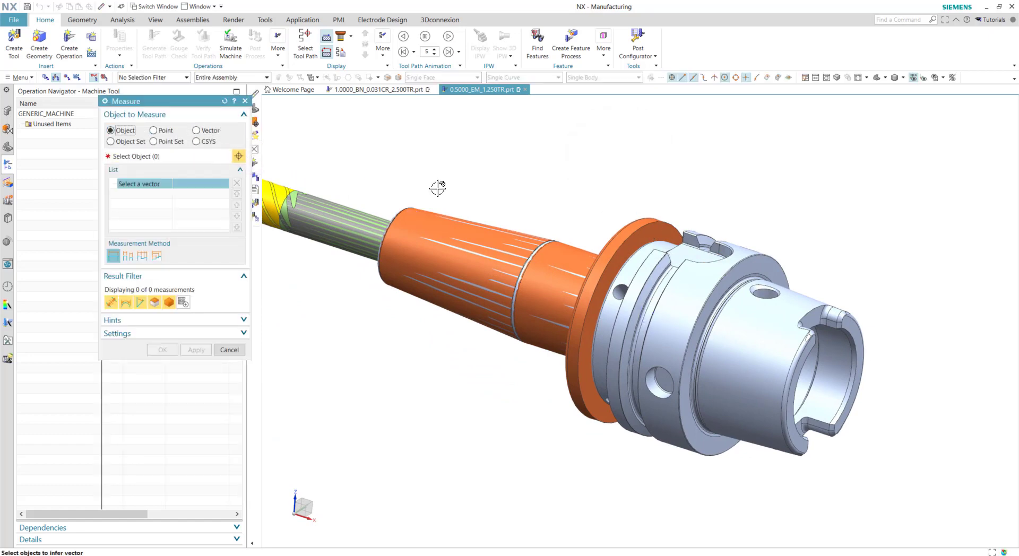
click(663, 229)
click(767, 265)
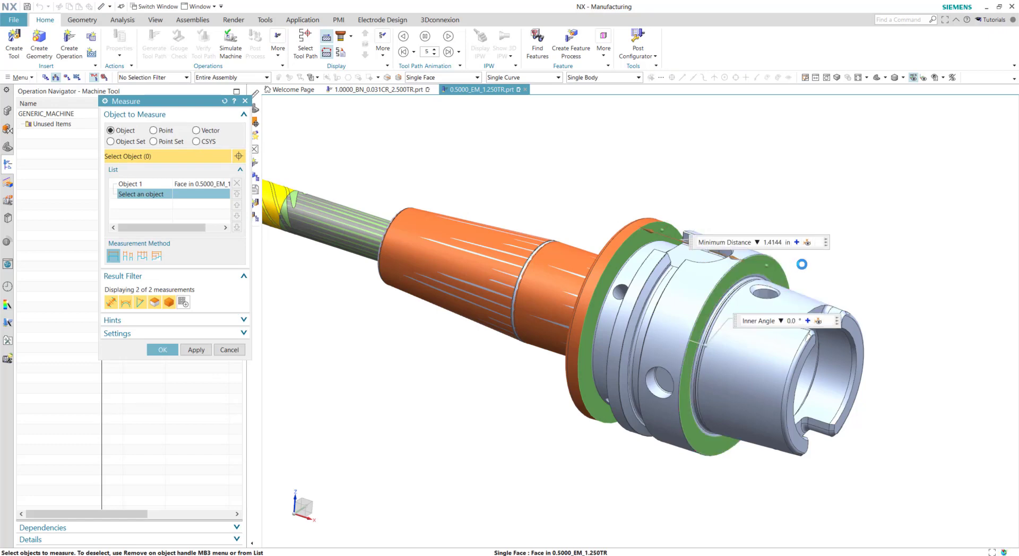
click(196, 130)
click(670, 323)
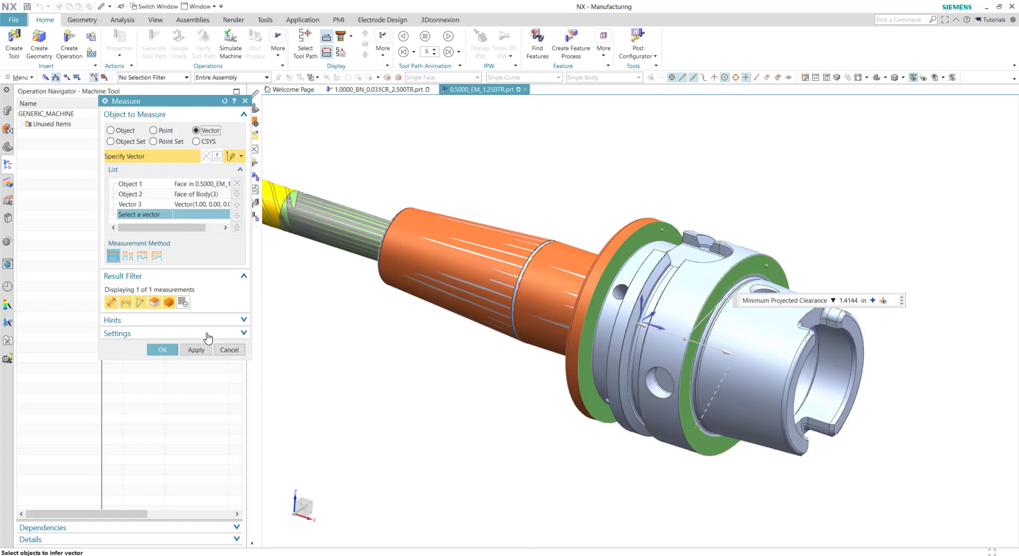
Lengthen the third holder step by the measured 1.4144 gap, to 1.6144
click(160, 350)
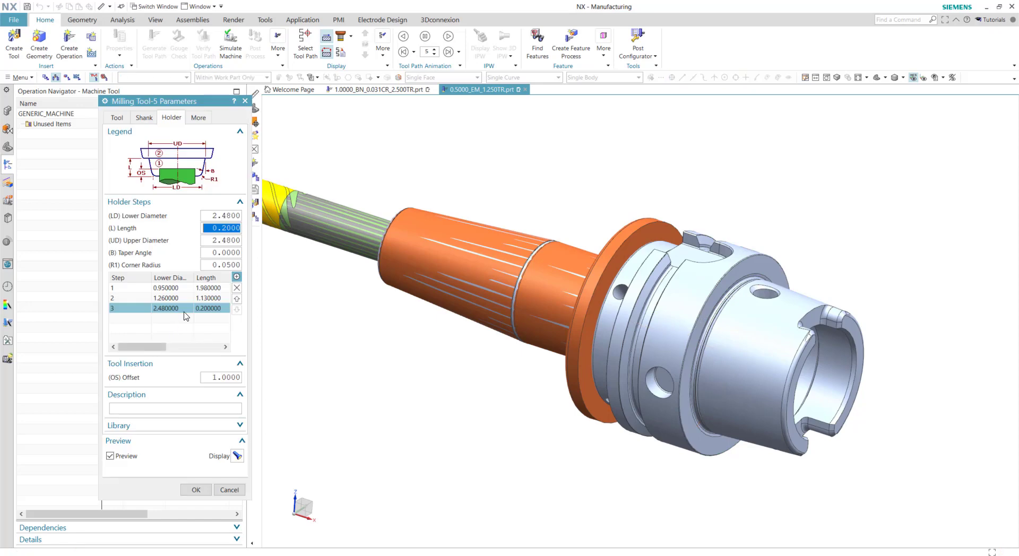
click(213, 228)
text(1.4144+0.)
key(Tab)
scroll(781, 240, up, 5)
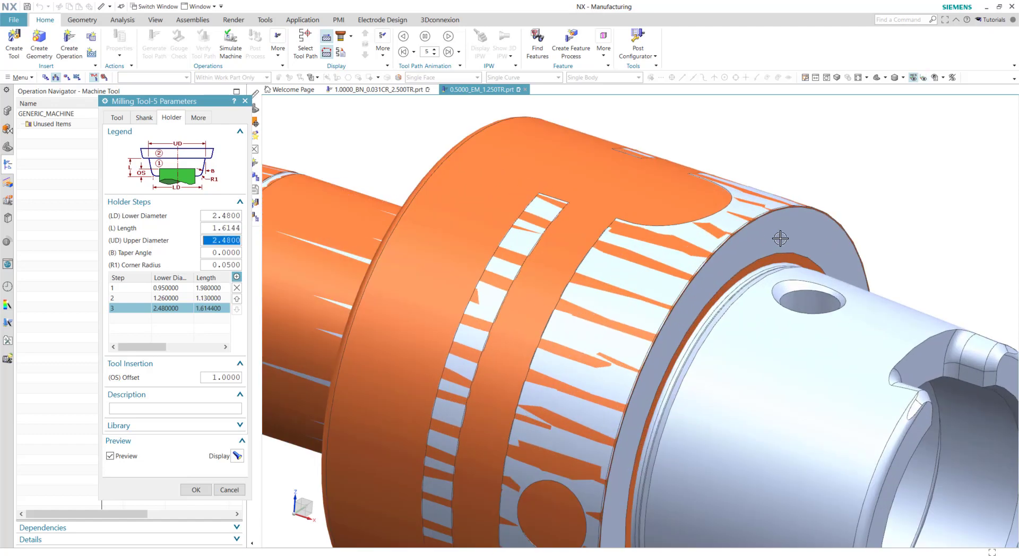
scroll(778, 368, down, 5)
middle_drag(789, 357, 709, 355)
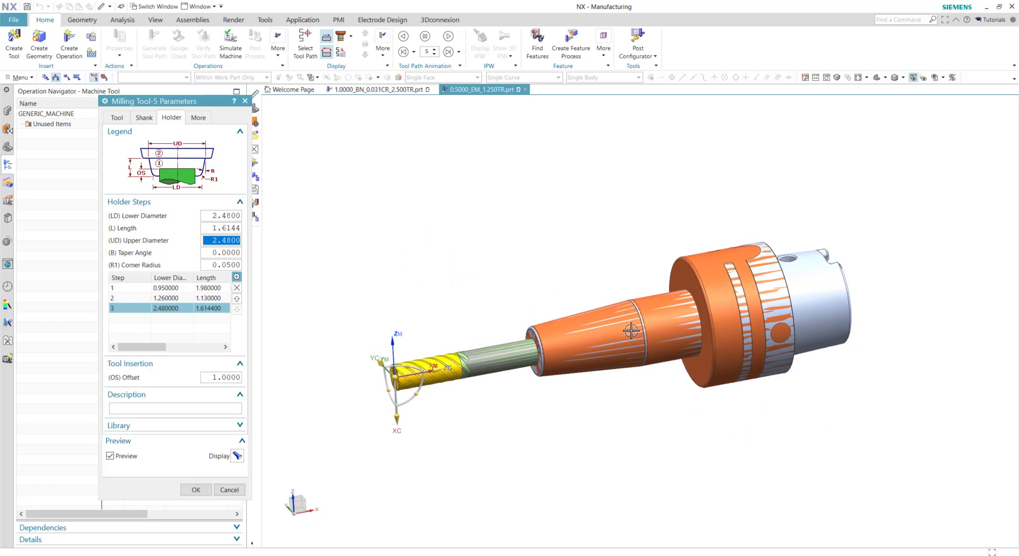
scroll(630, 329, up, 3)
scroll(671, 303, down, 1)
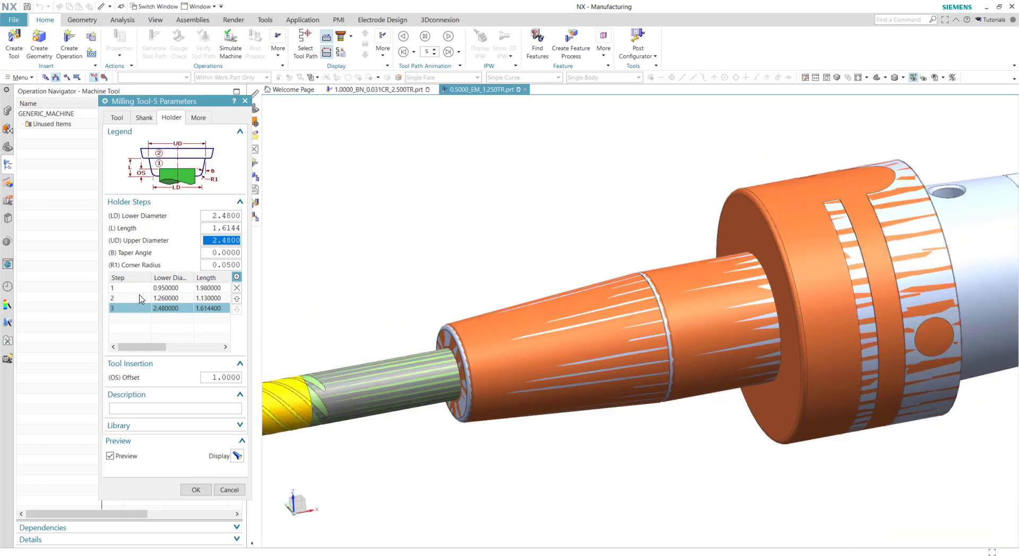
Set holder step 2's corner radius to 0
click(170, 299)
click(223, 265)
text(0)
key(Return)
Set the holder library reference to 0.5_holder on the third step
click(166, 309)
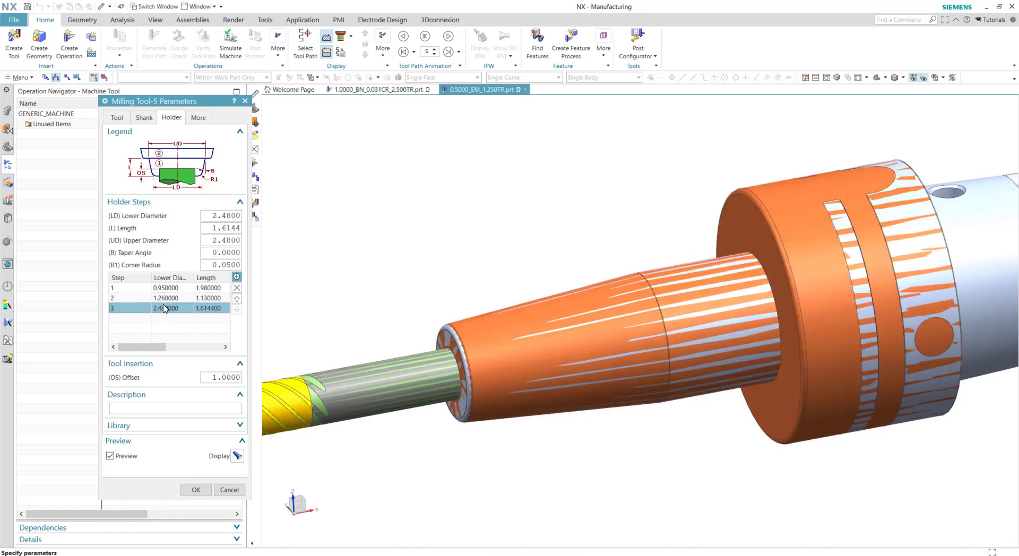
click(145, 427)
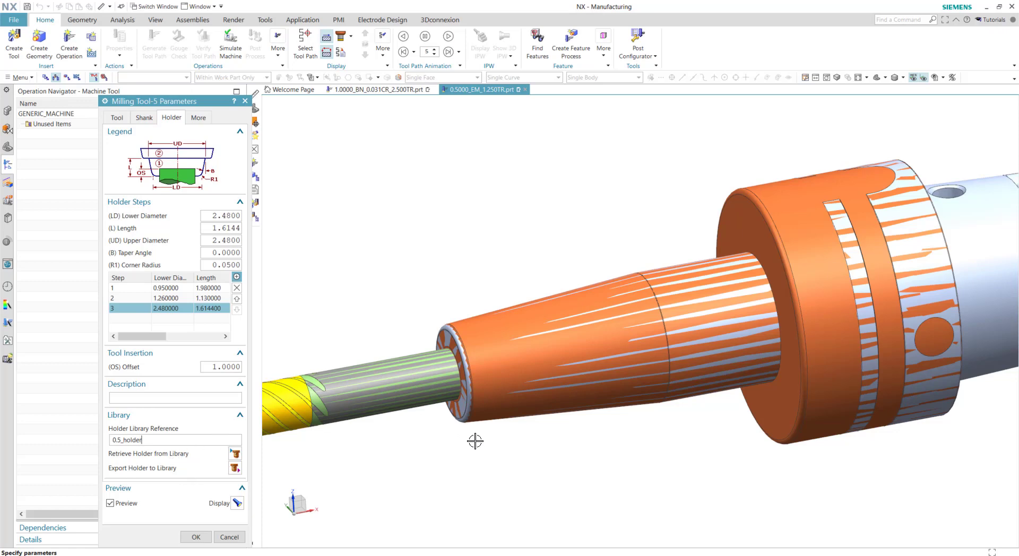
scroll(552, 452, down, 2)
key(Home)
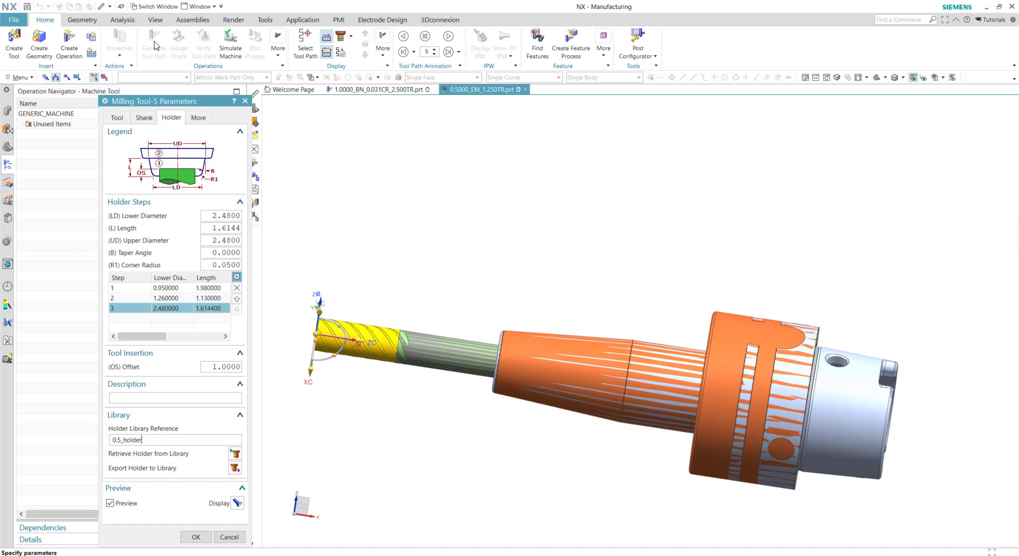
click(118, 119)
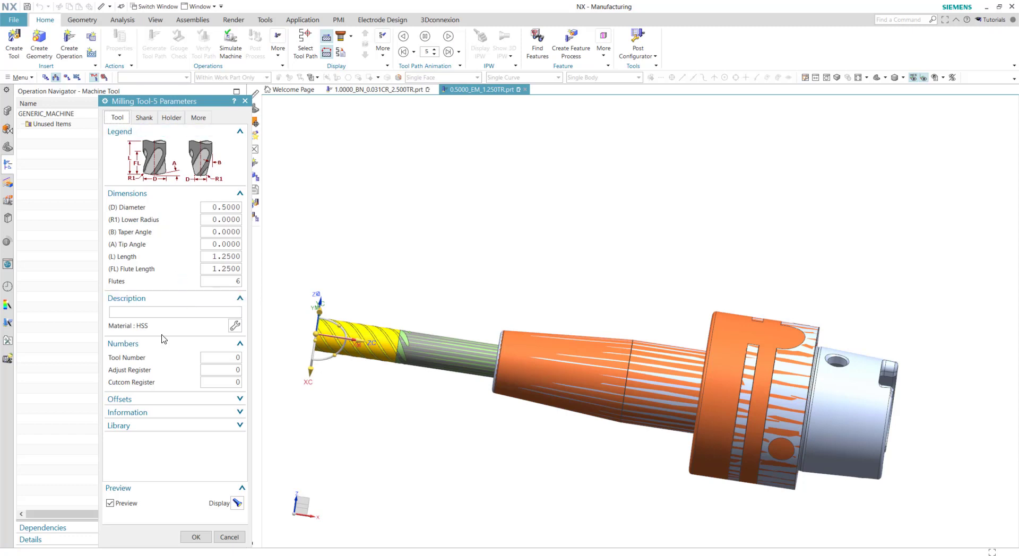
Set the end mill's library reference to 0.5000_EM_1.250TR and include its tool part file in the export
click(166, 426)
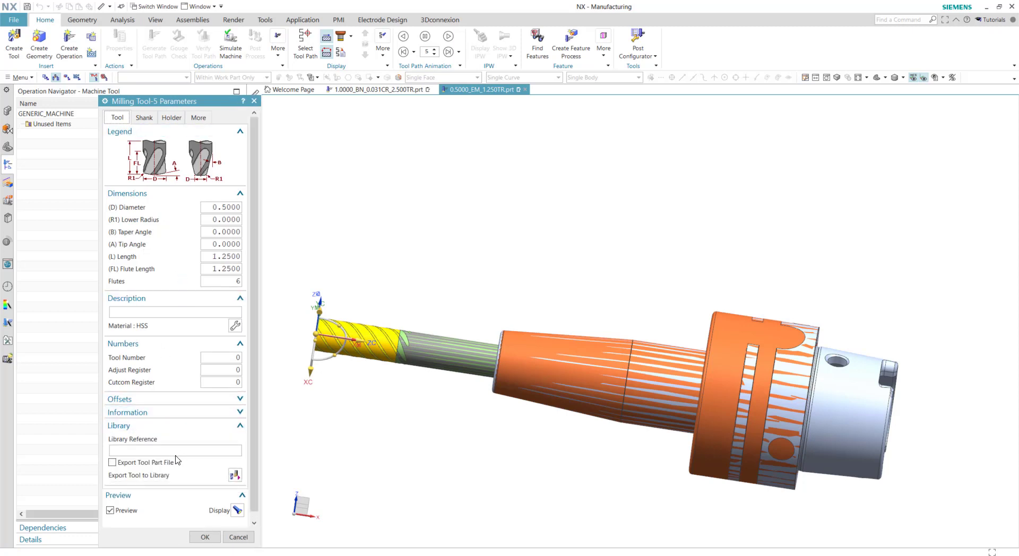
click(166, 451)
text(0.5000_EM_1.250TR)
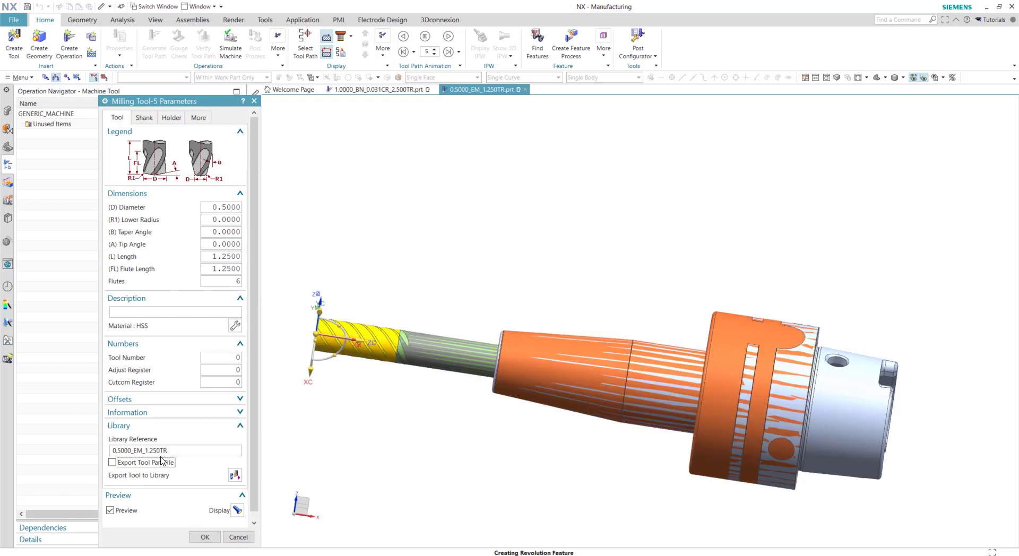
click(112, 462)
Place the mounting junction at the holder's back-face arc centre and add the tool tip junction
middle_drag(690, 382, 745, 361)
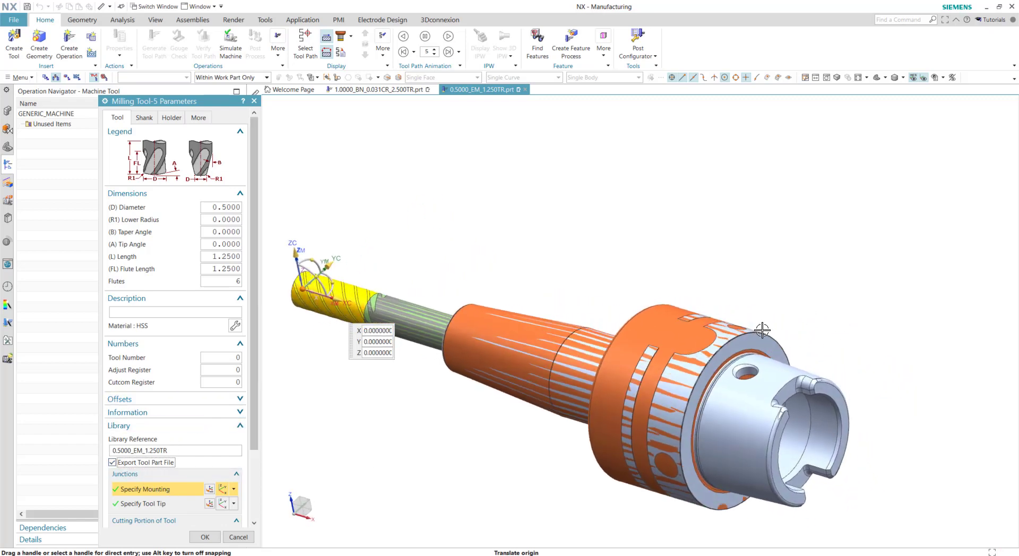
scroll(716, 341, up, 5)
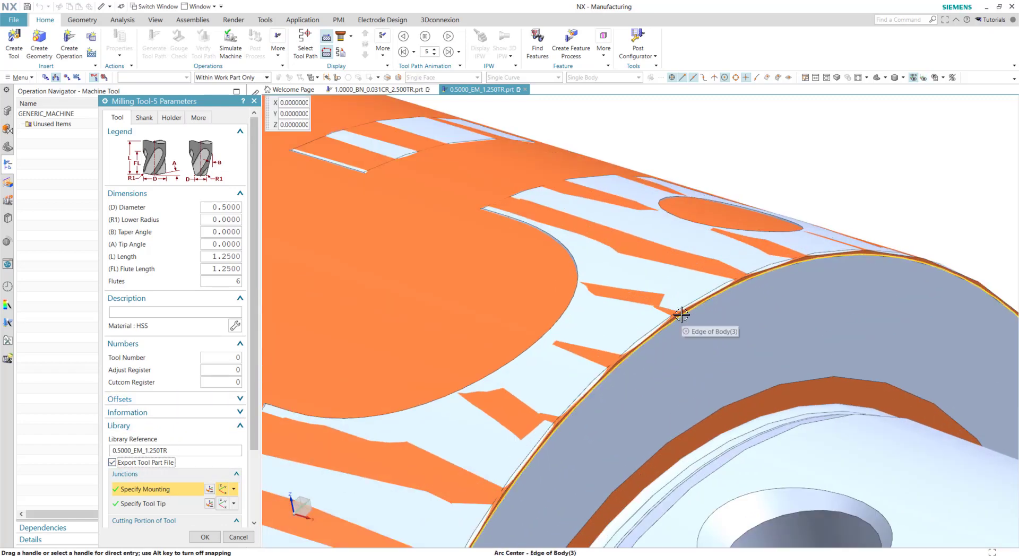
click(681, 315)
scroll(822, 405, down, 5)
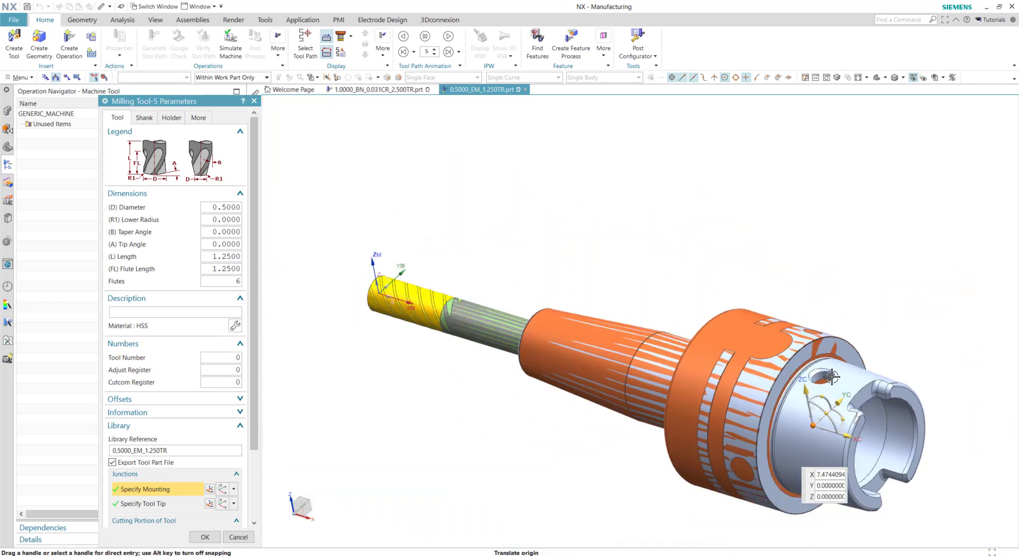
click(147, 504)
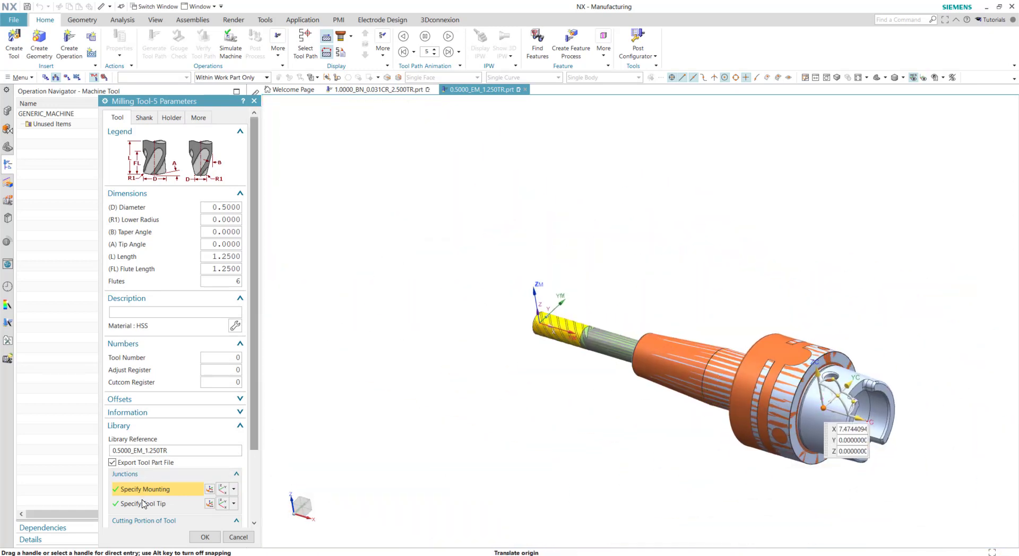
Select the flute body as the tool's cutting portion
middle_drag(531, 404, 276, 435)
scroll(175, 441, down, 2)
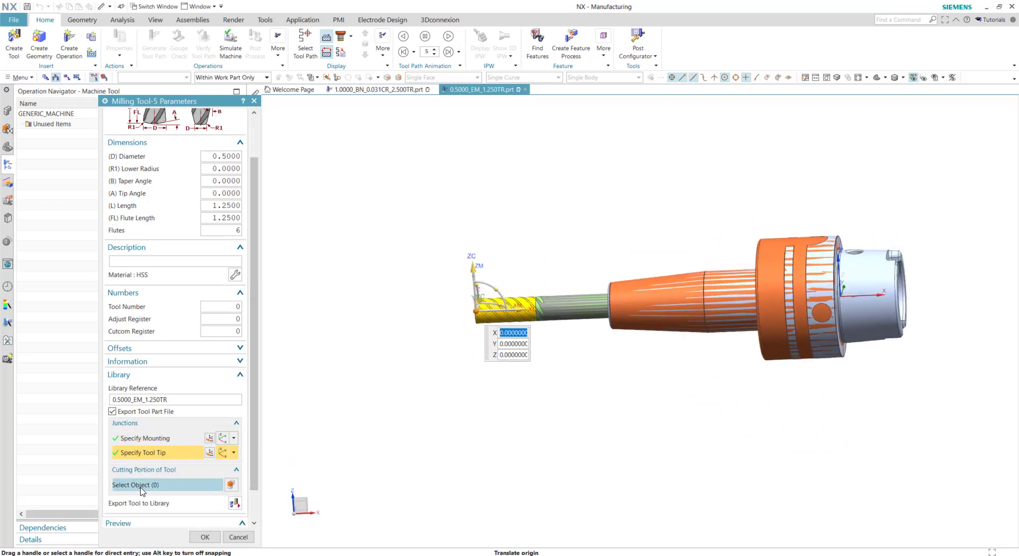
click(142, 486)
scroll(546, 430, up, 5)
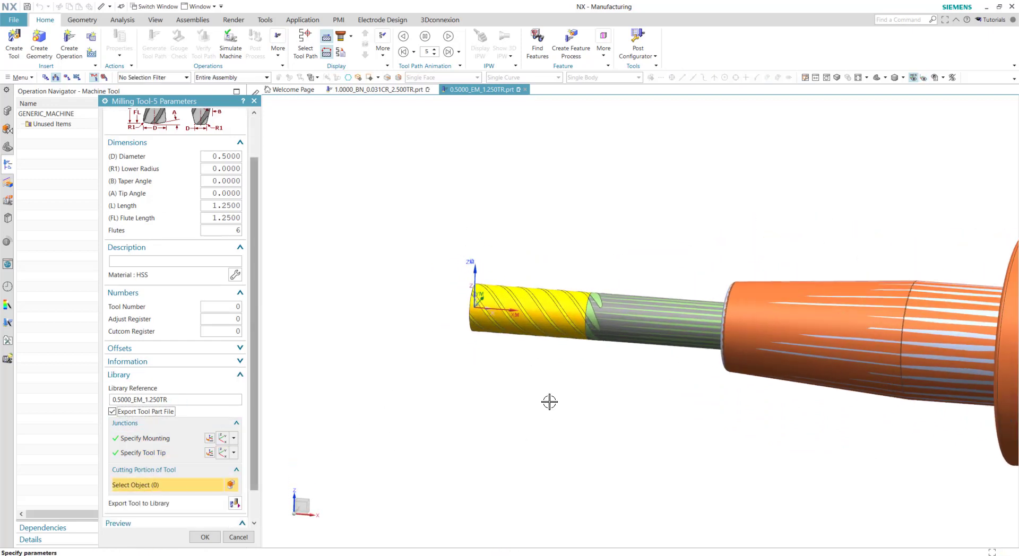
click(545, 321)
scroll(505, 396, down, 3)
Export the tool and holder to the library under class END_MILL_NON_INDEXABLE
click(234, 503)
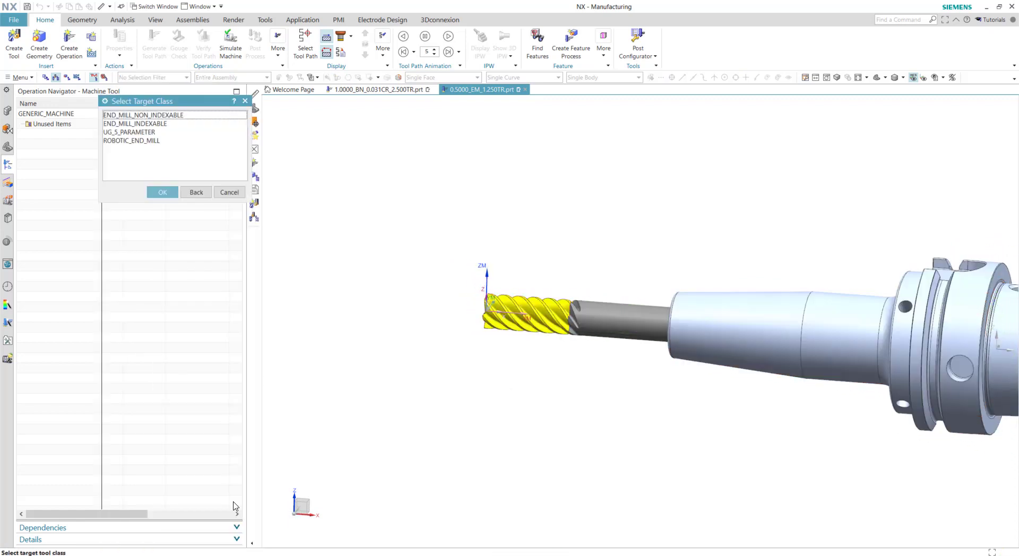
click(150, 116)
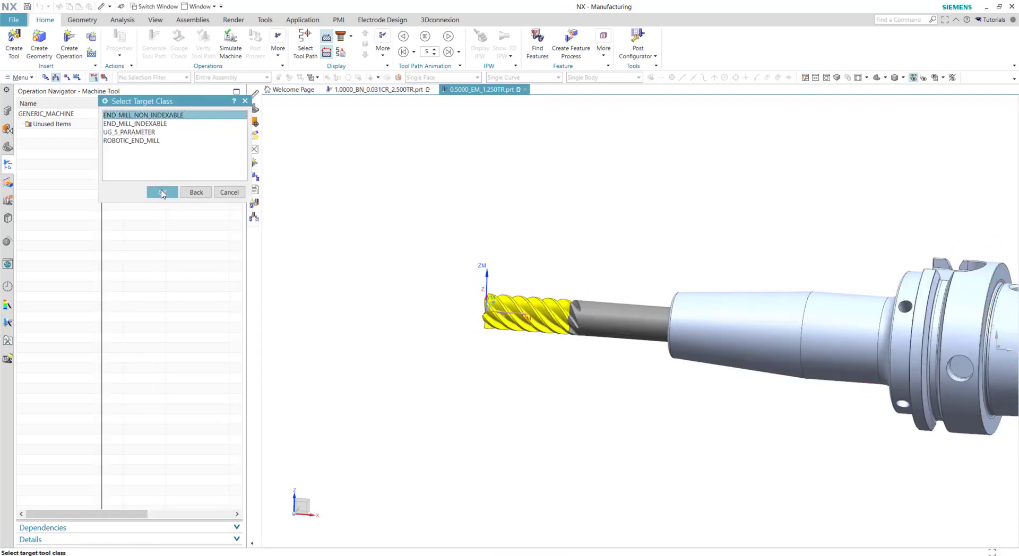
click(162, 193)
click(160, 150)
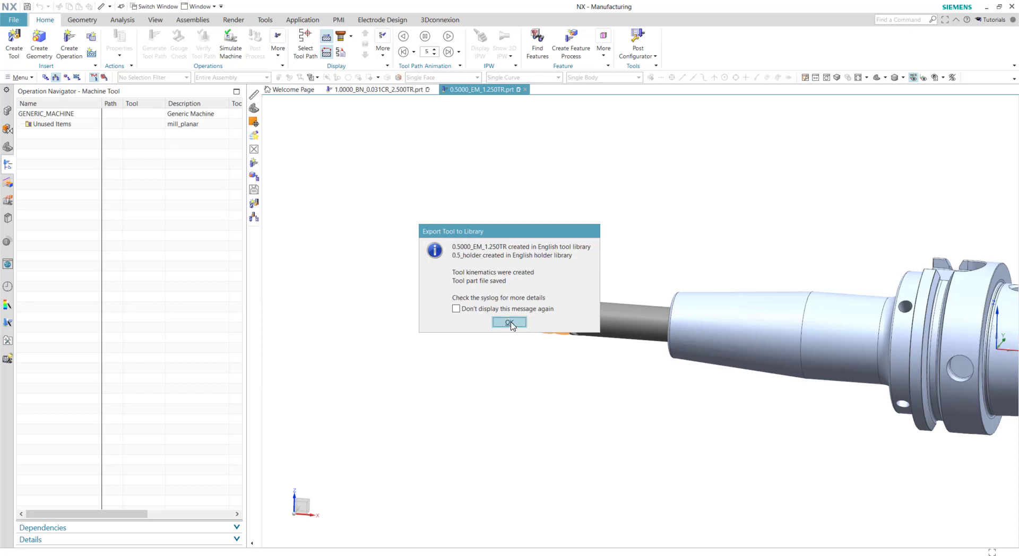
click(509, 322)
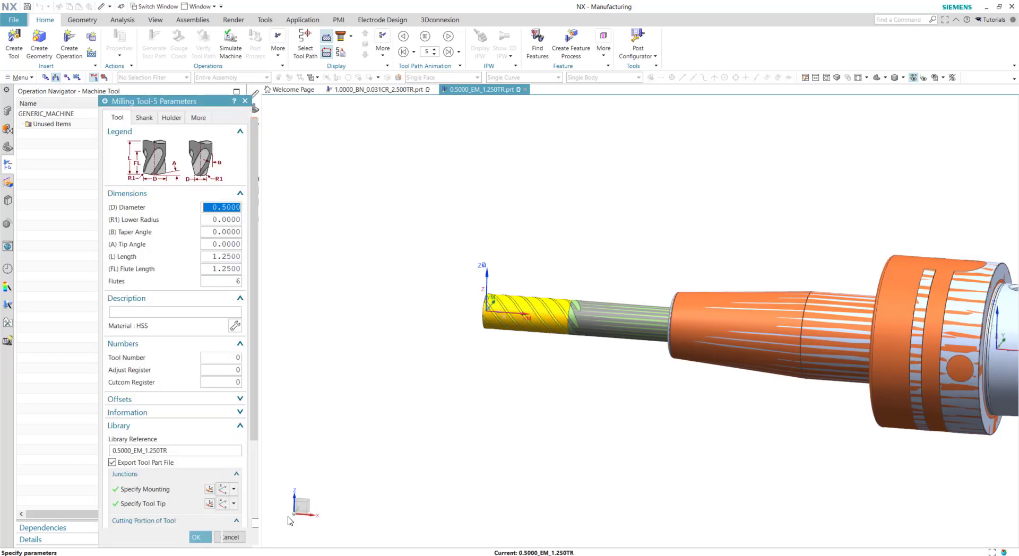
Finish the tool edit and keep the modifications, placing the end mill under GENERIC_MACHINE
click(206, 537)
right_drag(380, 330, 412, 422)
click(413, 301)
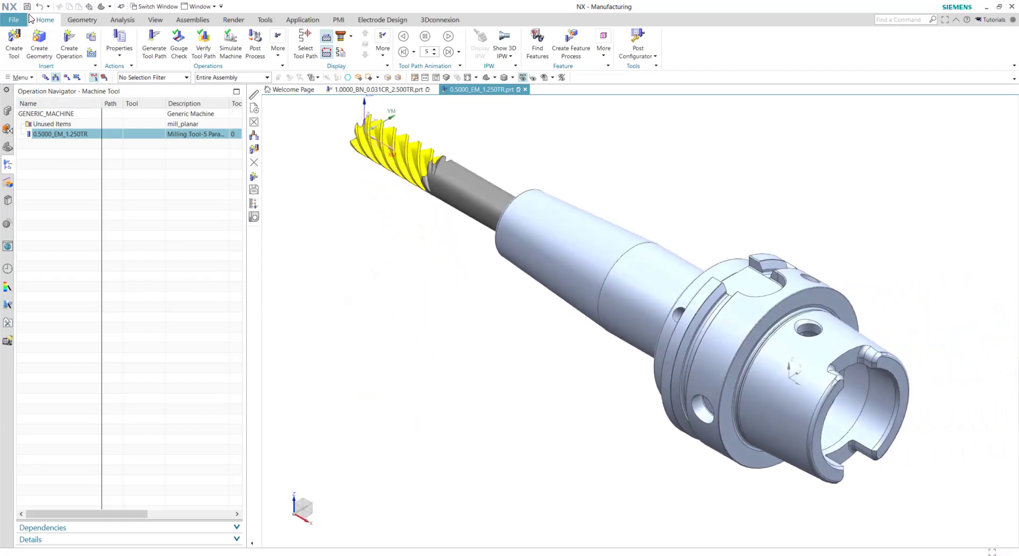
Save the CAM file, then create a new Model-template part named 0.5000_BM_1.500TR
click(27, 7)
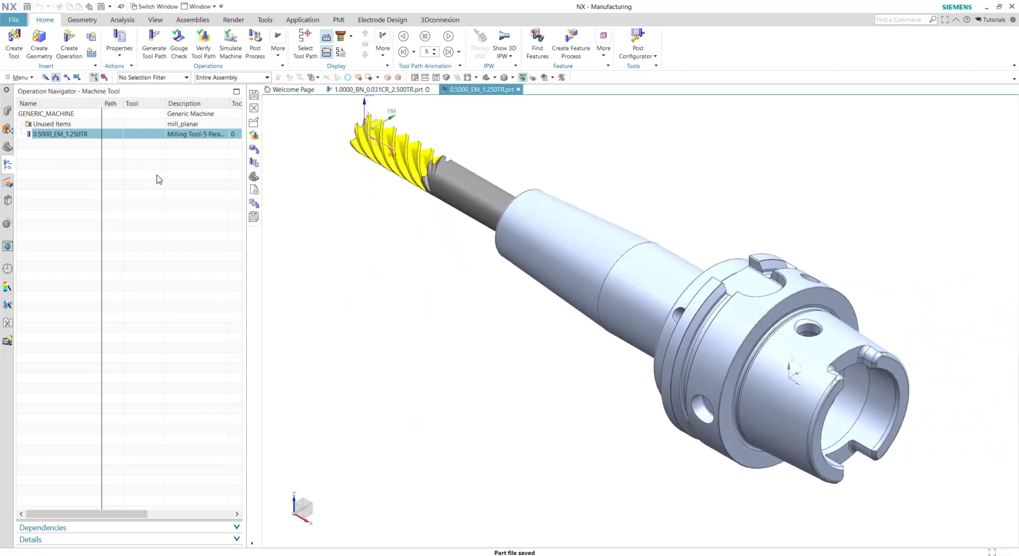
click(14, 19)
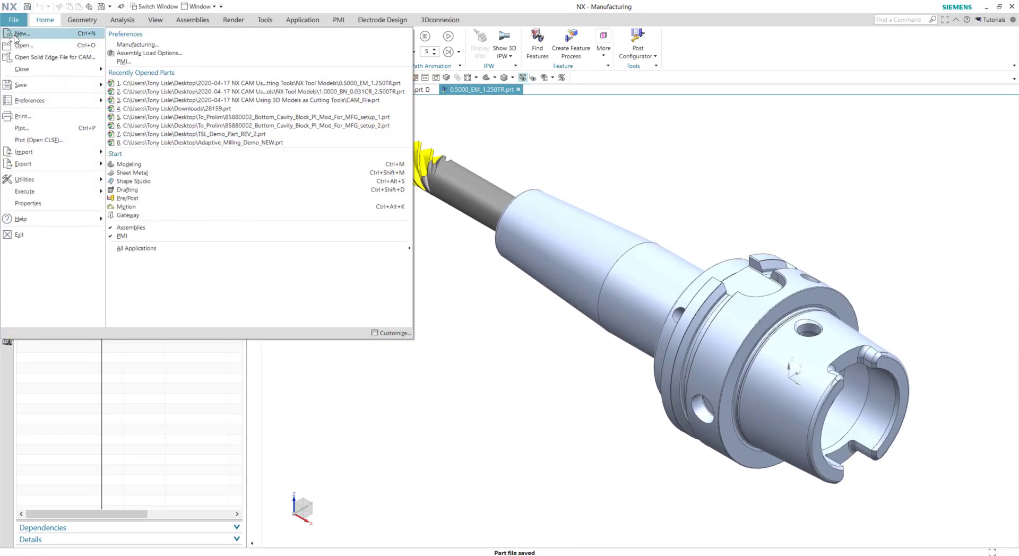
click(15, 34)
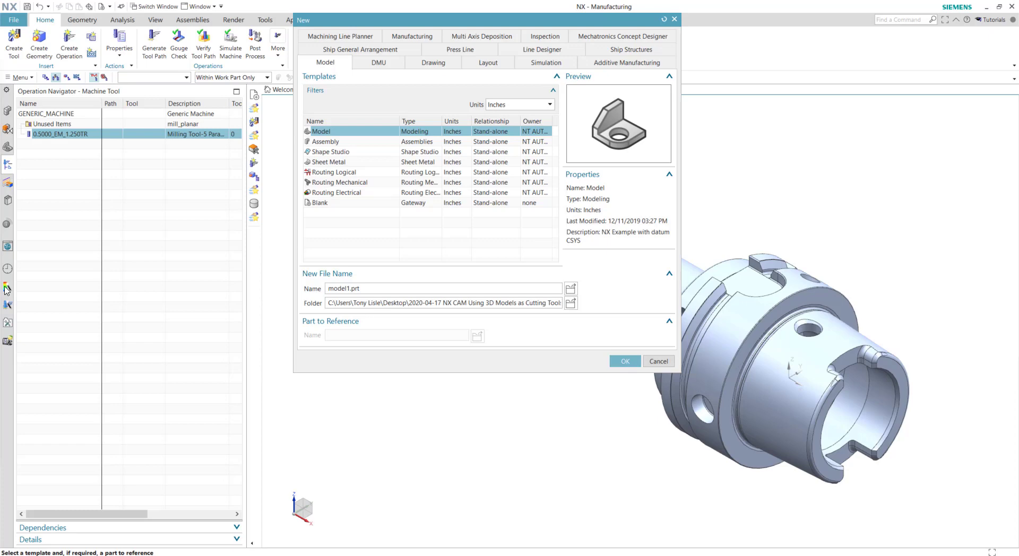
click(372, 291)
double_click(374, 290)
key(ctrl+v)
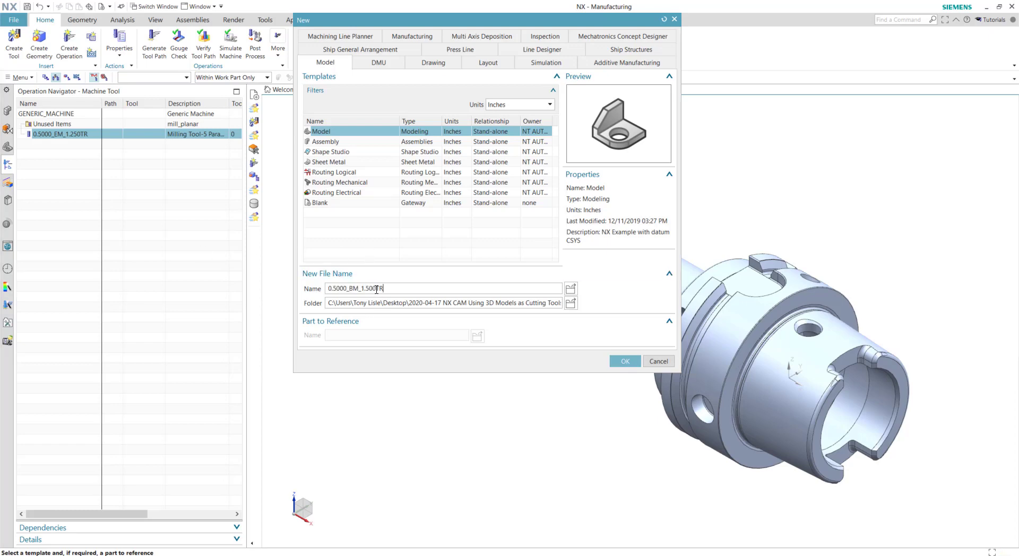
click(621, 361)
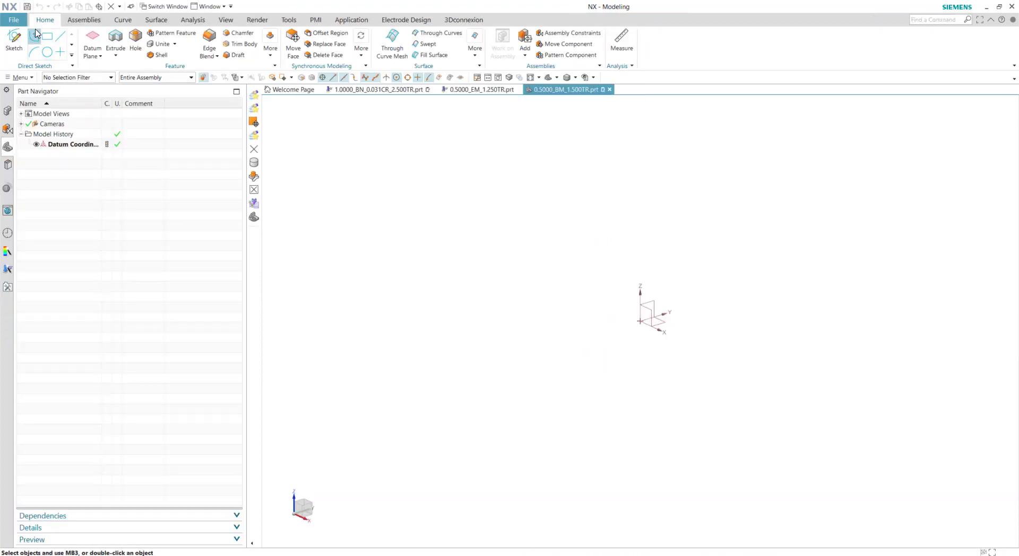
Create a 0.5 × 1.5 cylinder at the datum origin
click(271, 53)
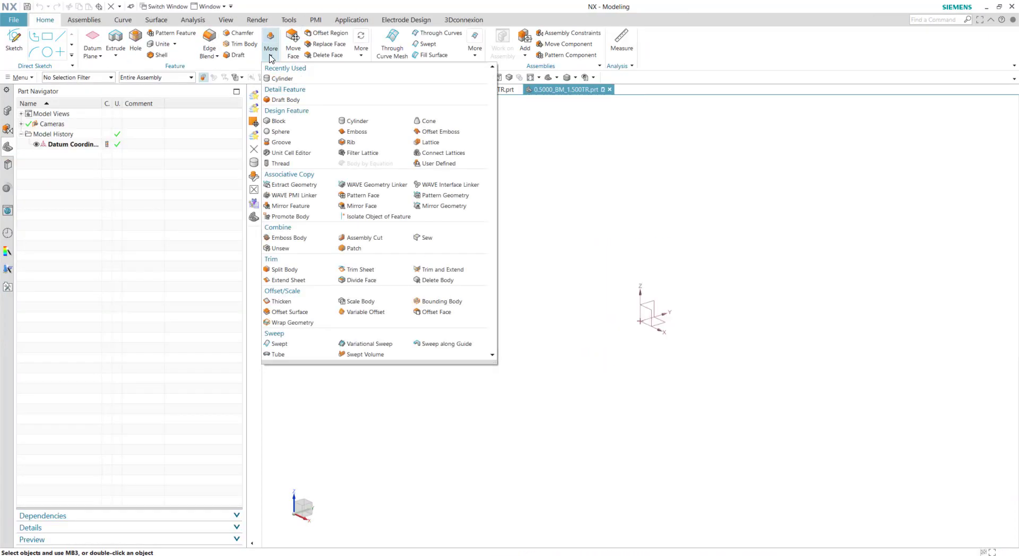
click(293, 80)
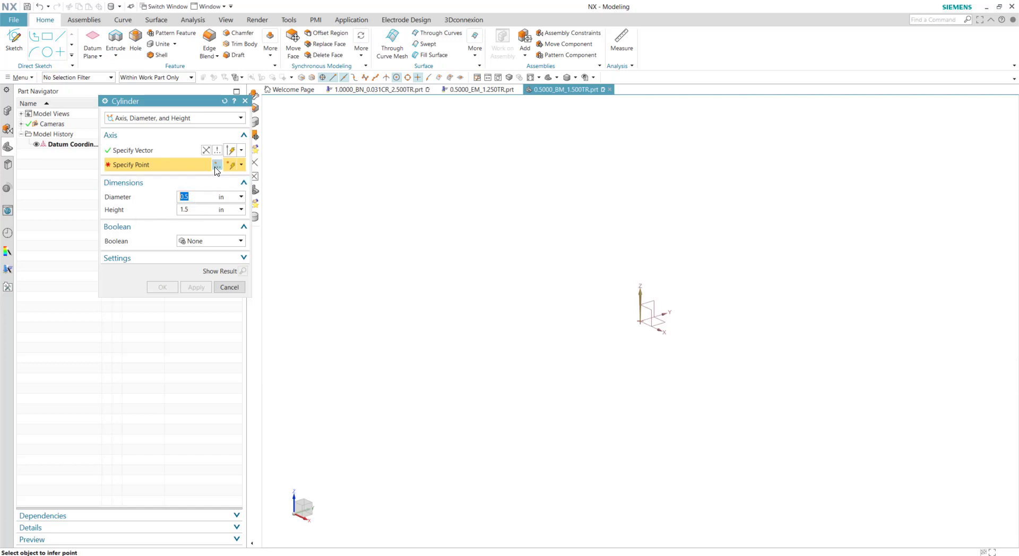
click(641, 323)
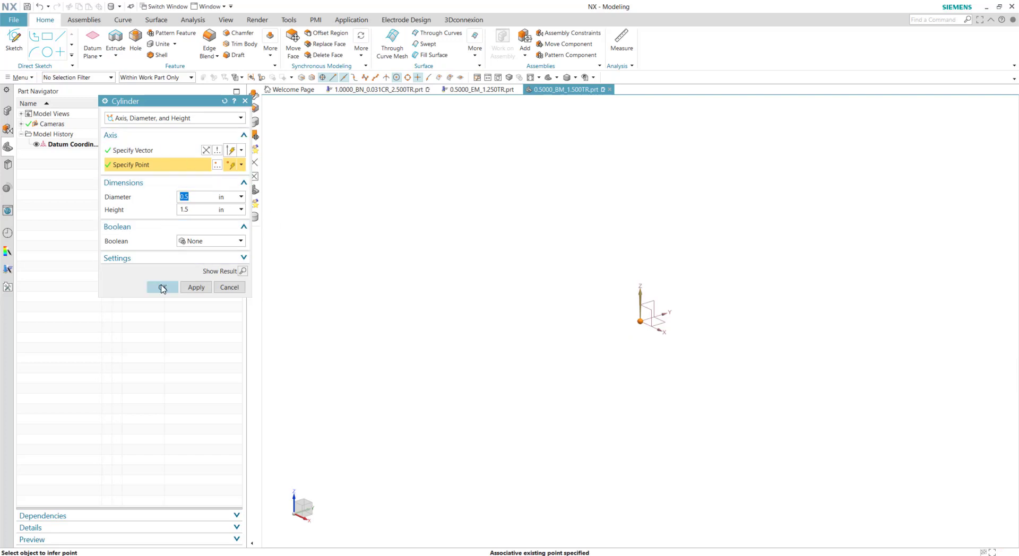
click(162, 288)
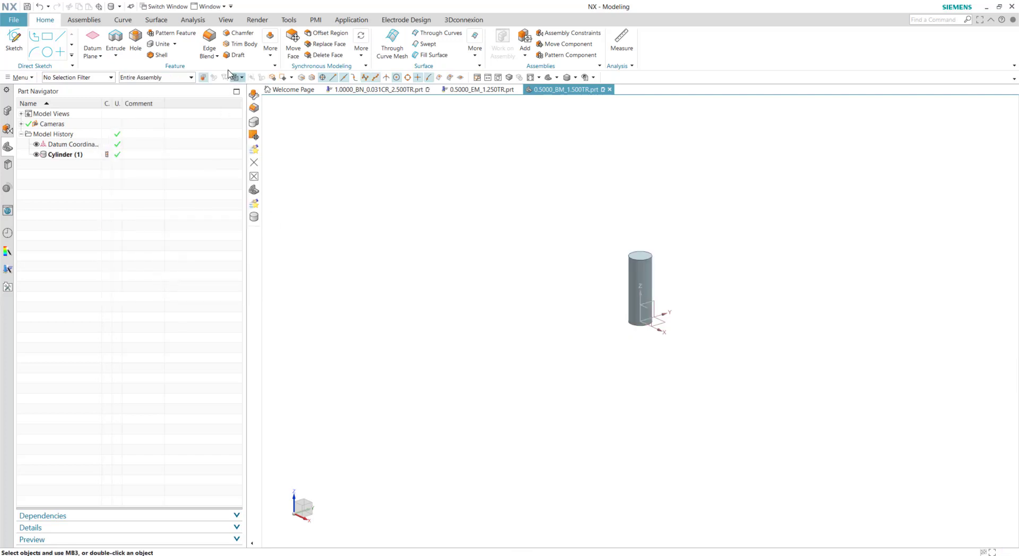
Blend the cylinder's bottom edge to form the ball tip
click(210, 43)
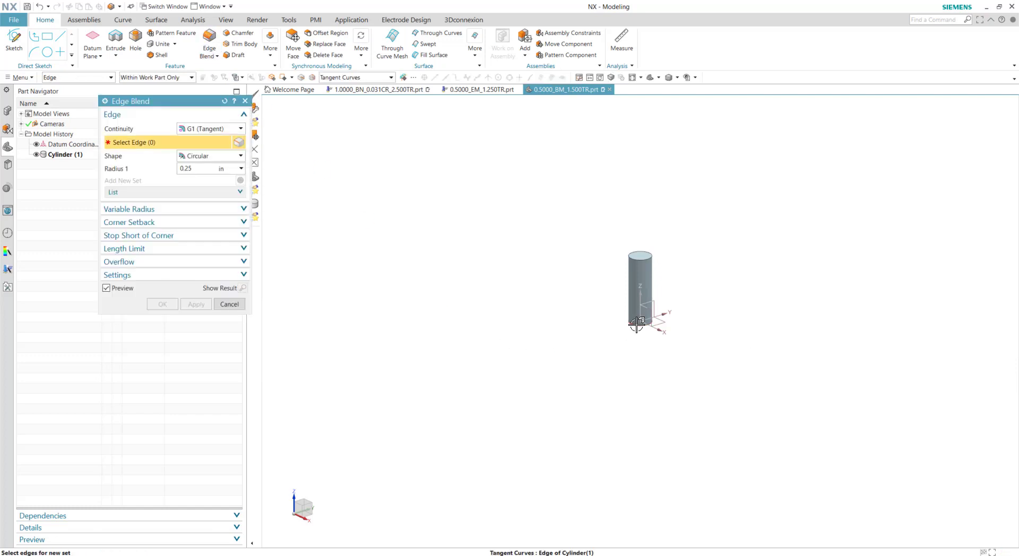
click(632, 325)
click(163, 304)
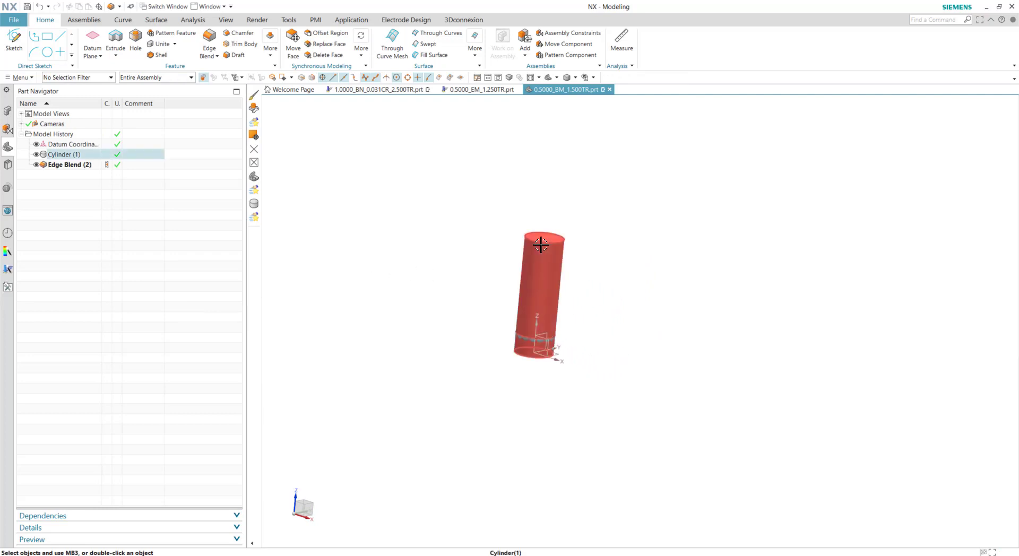
Stack a 0.5 × 1.5 shank cylinder on the cutter body's top centre
click(271, 57)
click(281, 78)
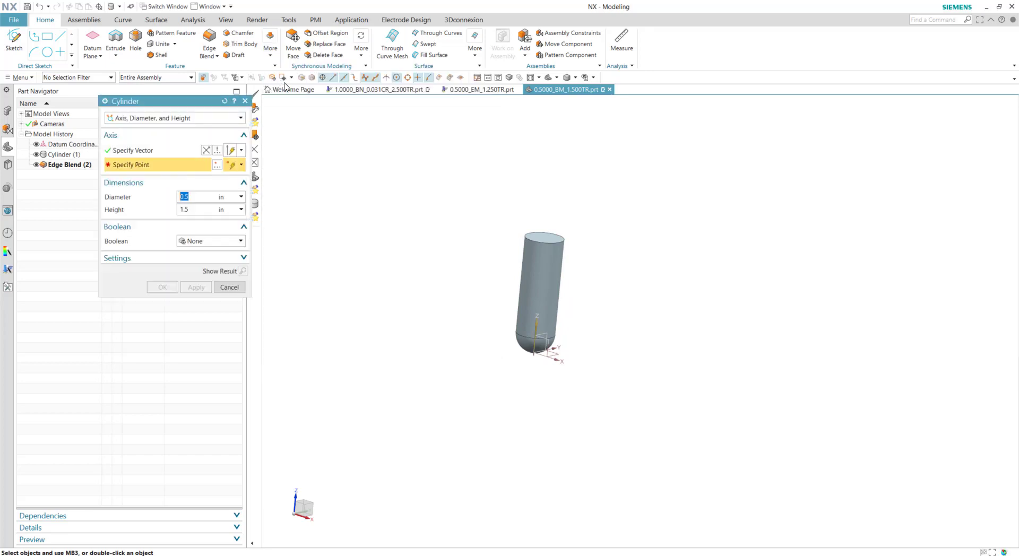
click(532, 239)
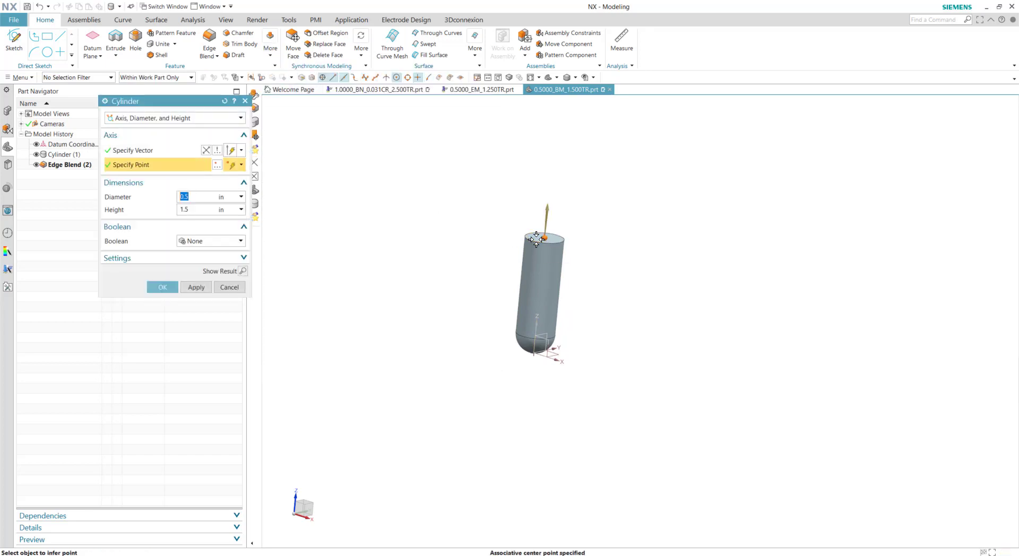
click(163, 287)
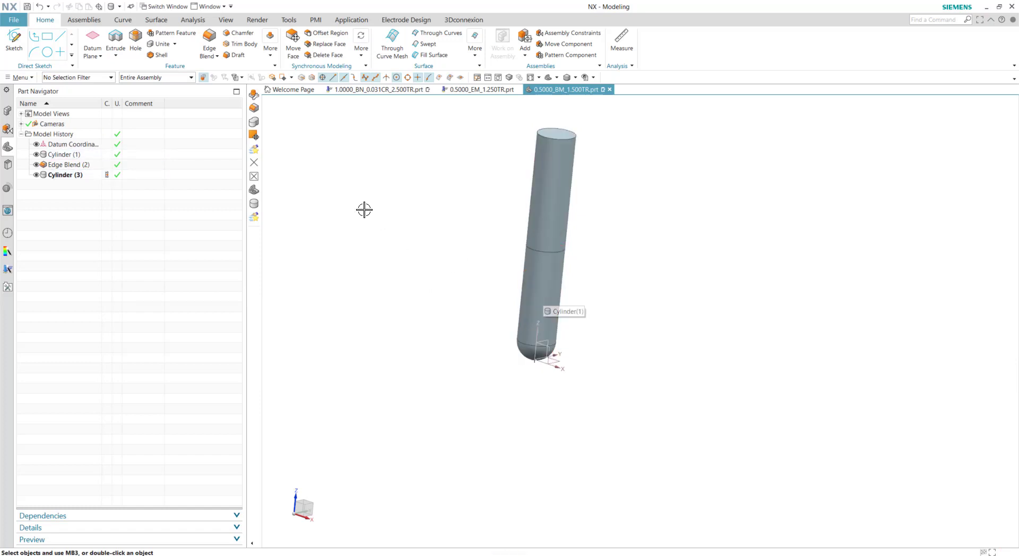
Set the lower blended-tip cutter body's display colour to yellow with Edit Object Display
right_drag(364, 209, 424, 206)
click(537, 287)
click(199, 180)
click(233, 157)
click(161, 128)
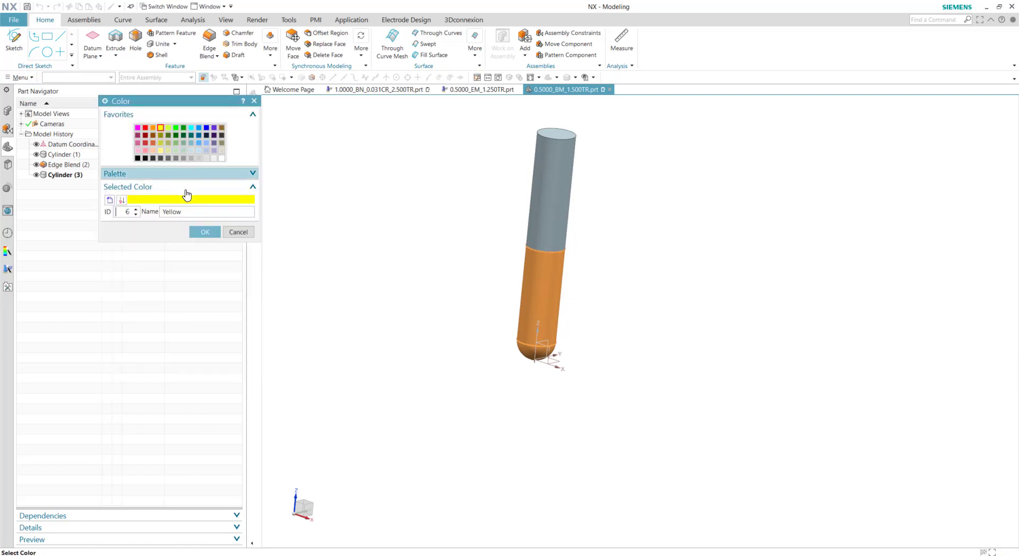
click(213, 233)
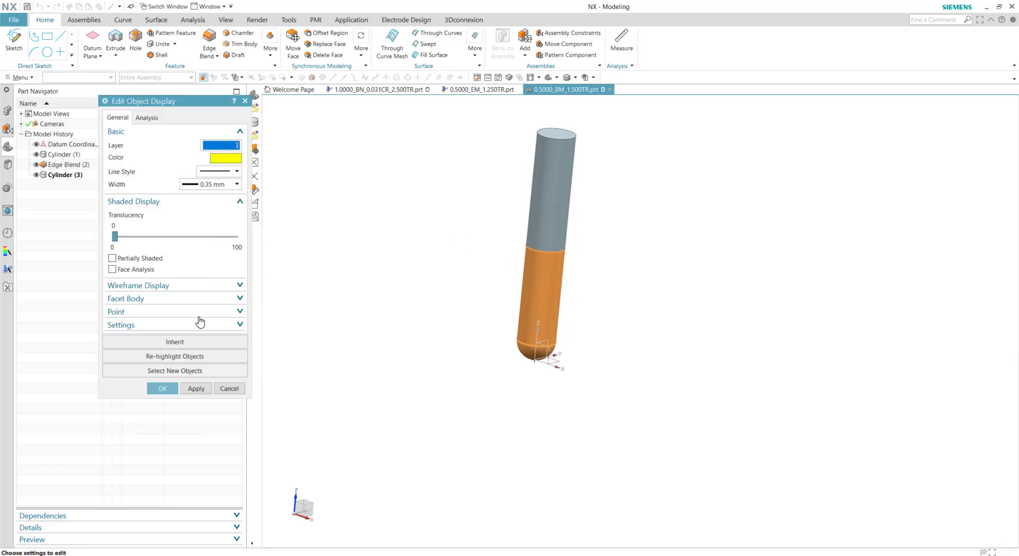
click(162, 389)
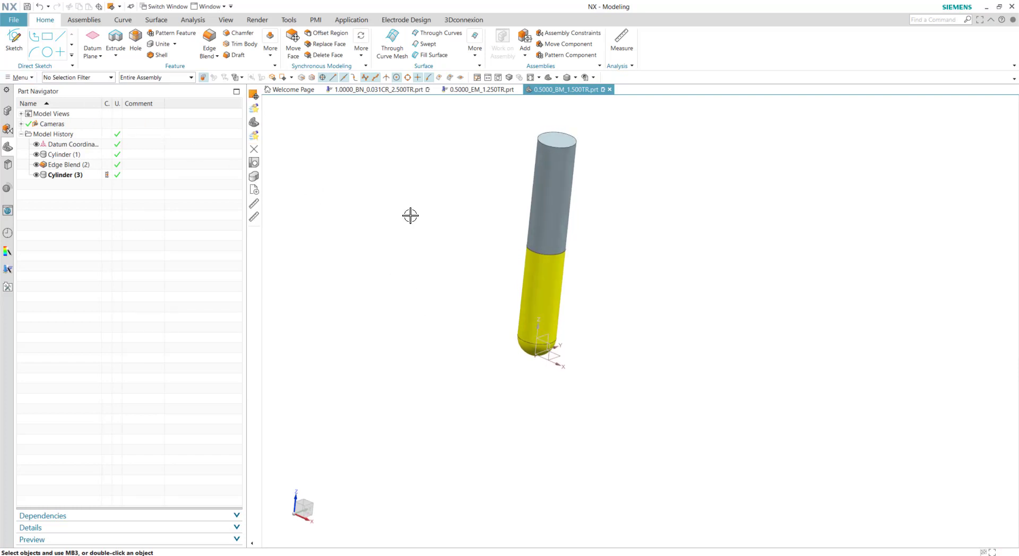
scroll(410, 215, down, 3)
Import the Parasolid holder file 0.5_holder.x_t into the part
click(13, 21)
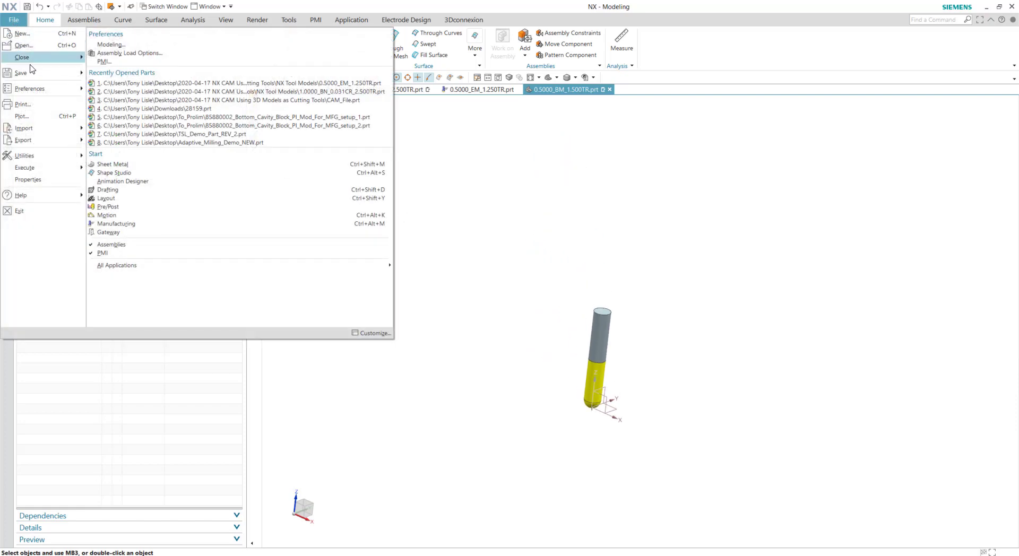
mouse_move(42, 128)
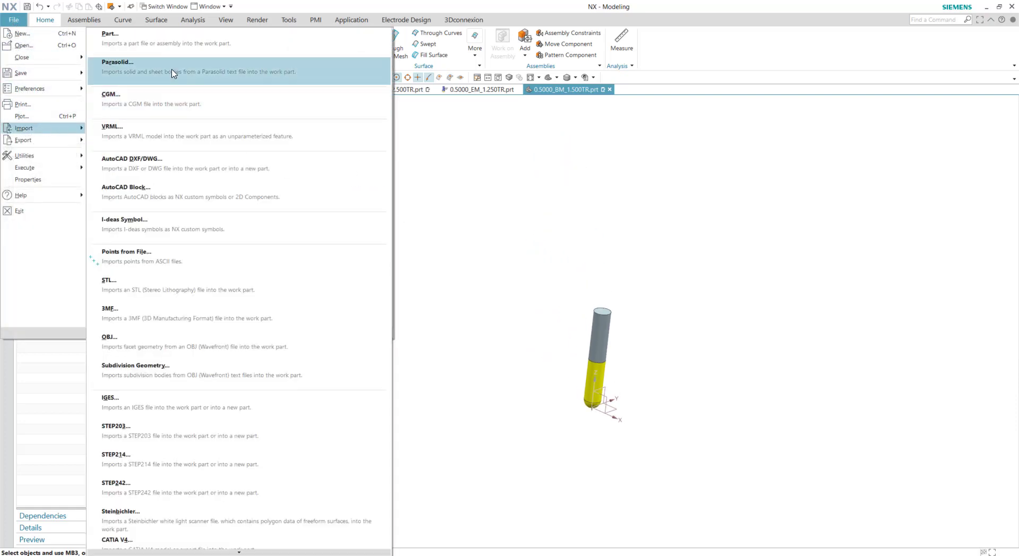
click(144, 66)
click(446, 219)
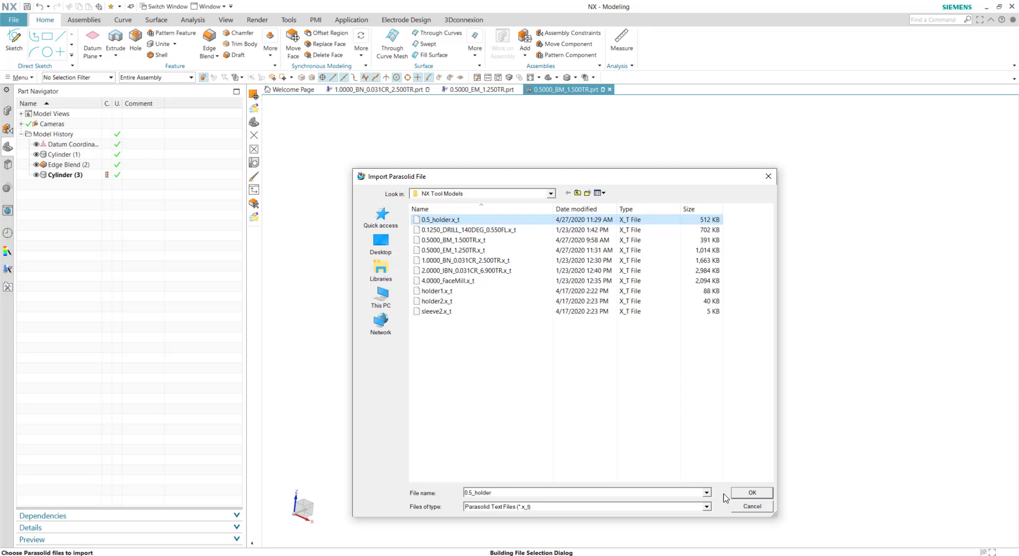
click(752, 493)
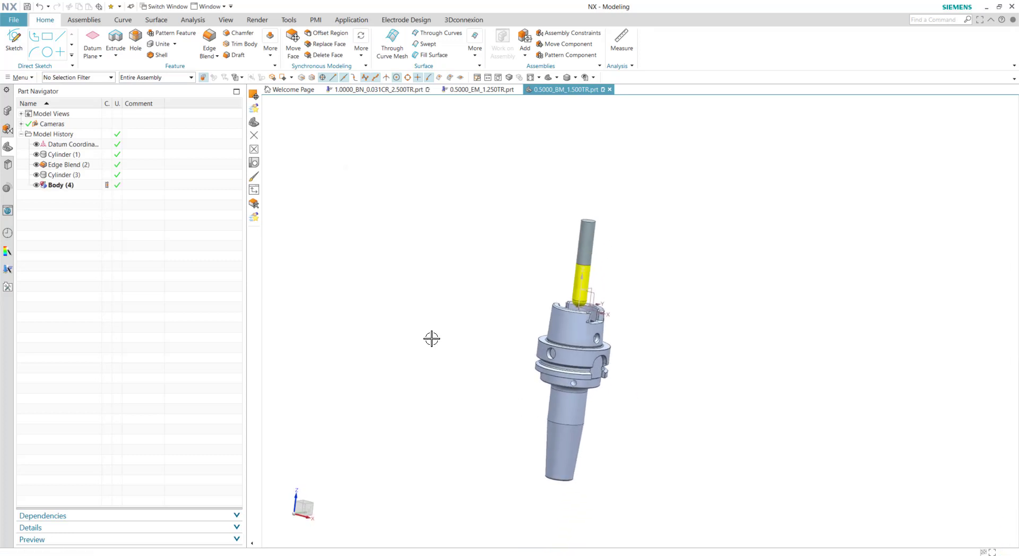
Select the holder in Move Object and relocate the move handles to its bore centre
right_click(403, 267)
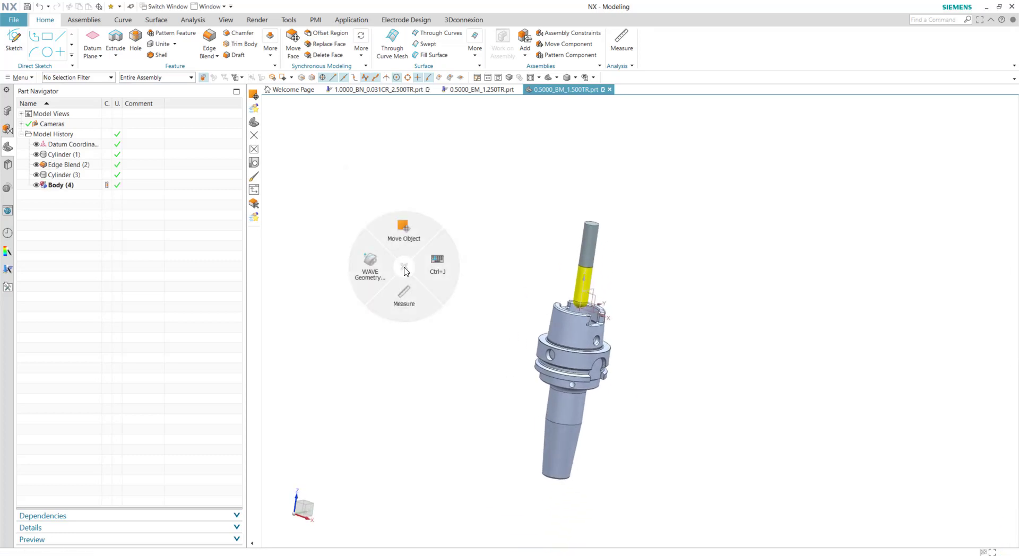
click(403, 230)
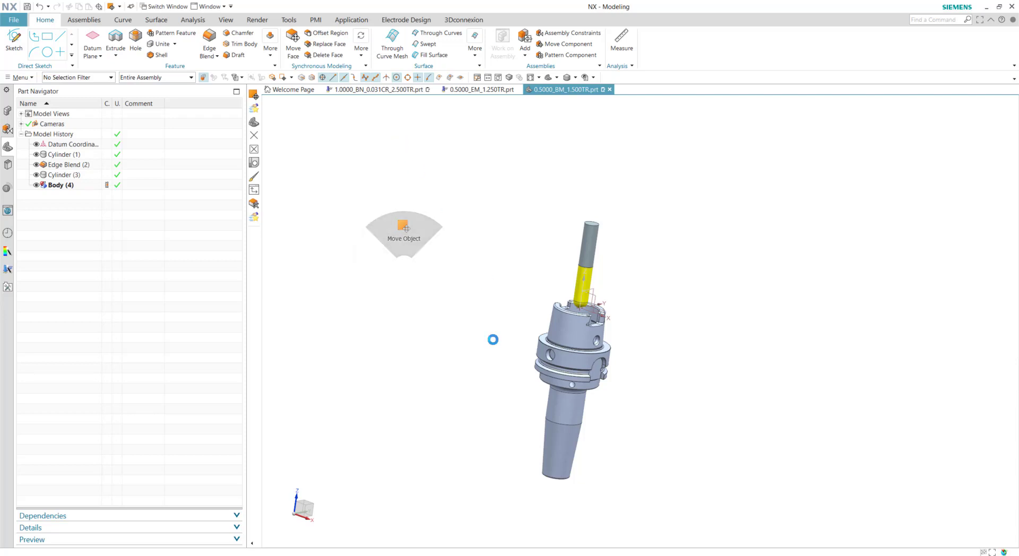
click(574, 372)
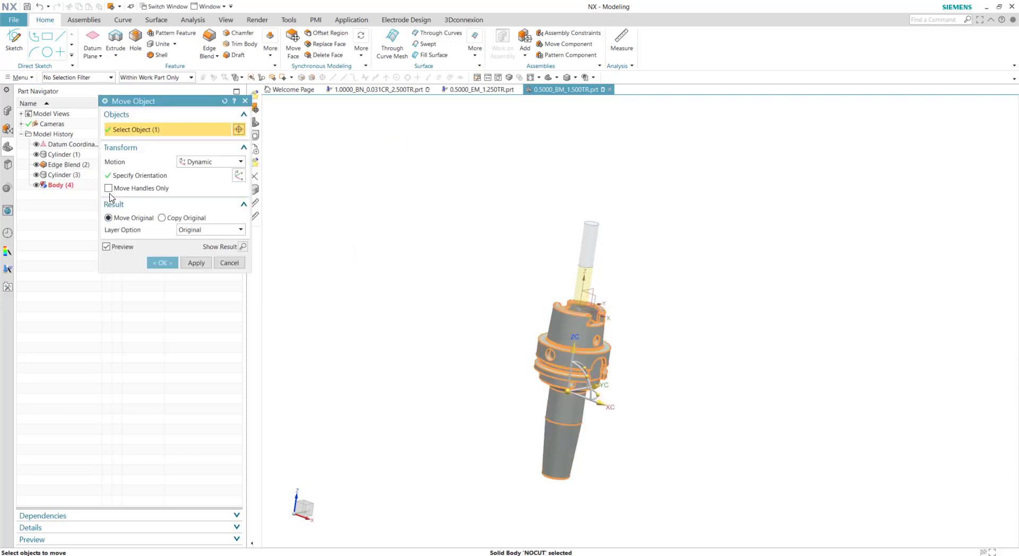
click(109, 188)
click(567, 391)
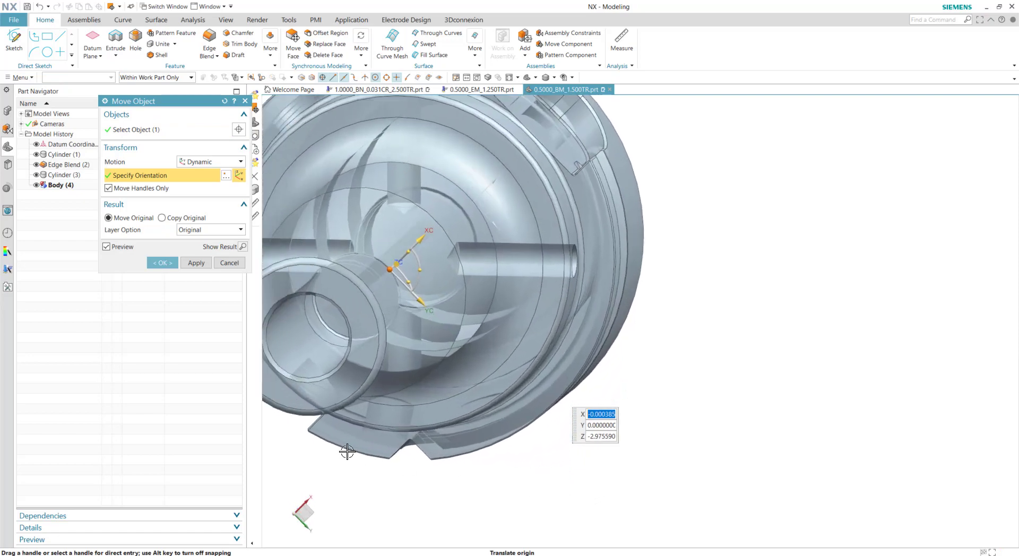
click(411, 340)
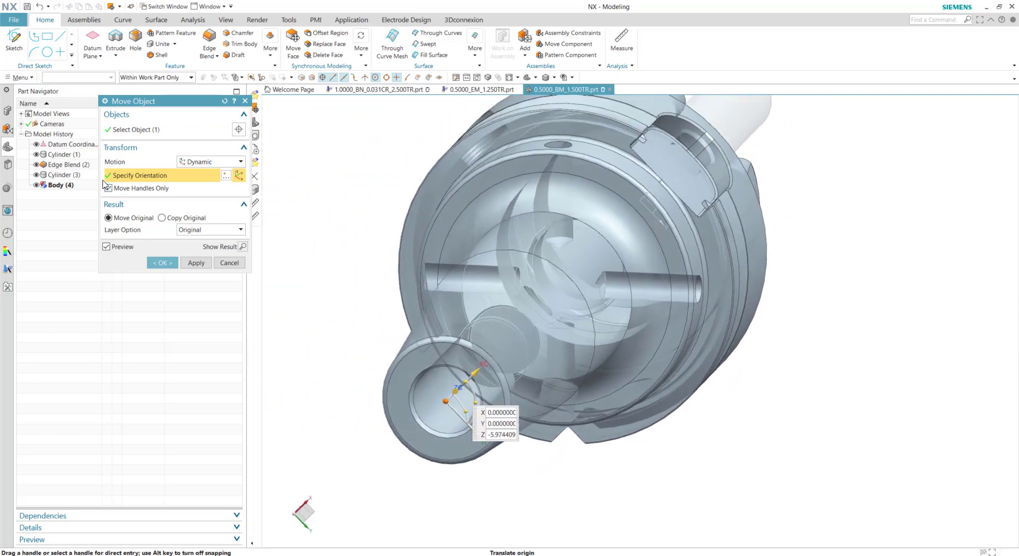
Snap the holder onto the shank's top centre at Z 2 and apply the move
click(108, 188)
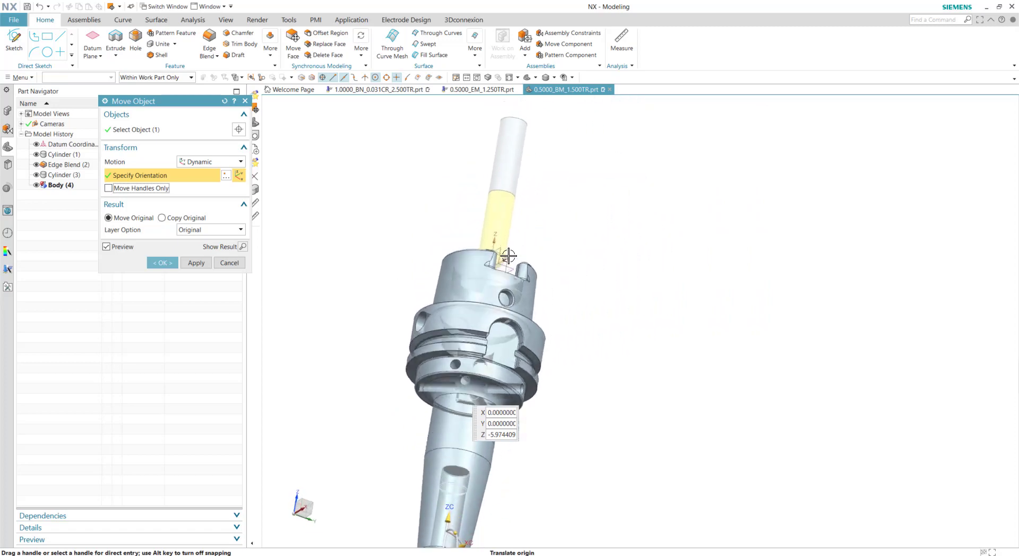
scroll(512, 256, up, 5)
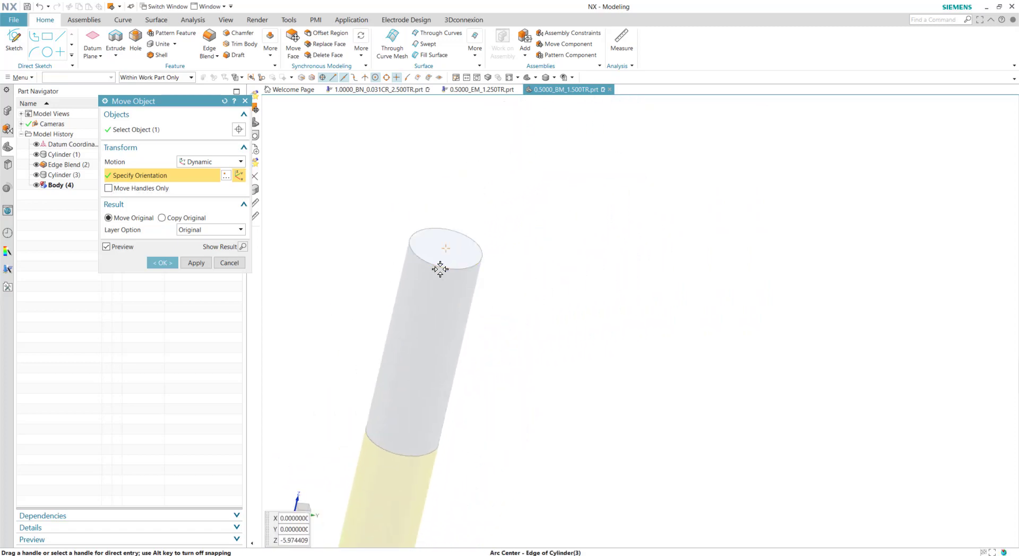
click(440, 269)
scroll(440, 269, down, 3)
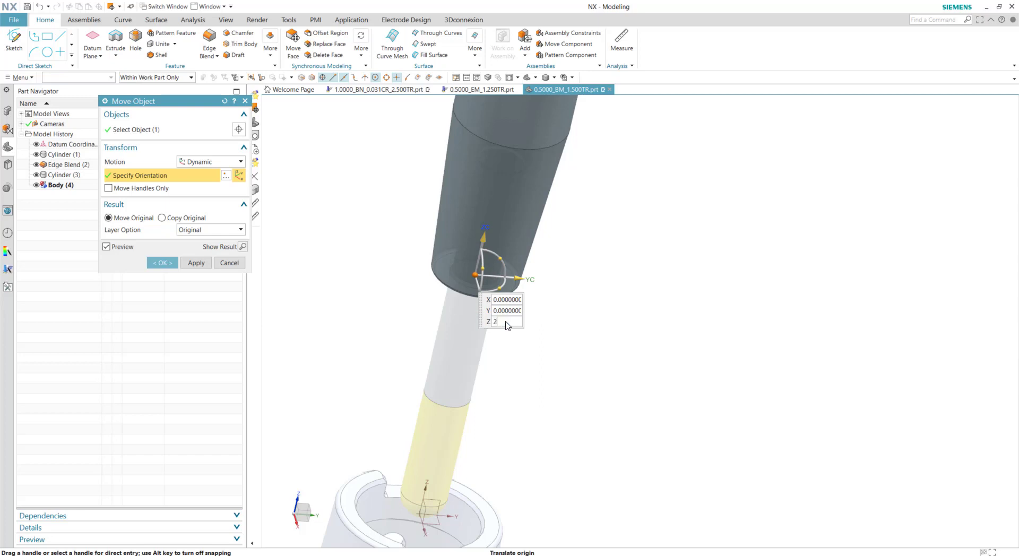
click(506, 322)
text(2)
key(Return)
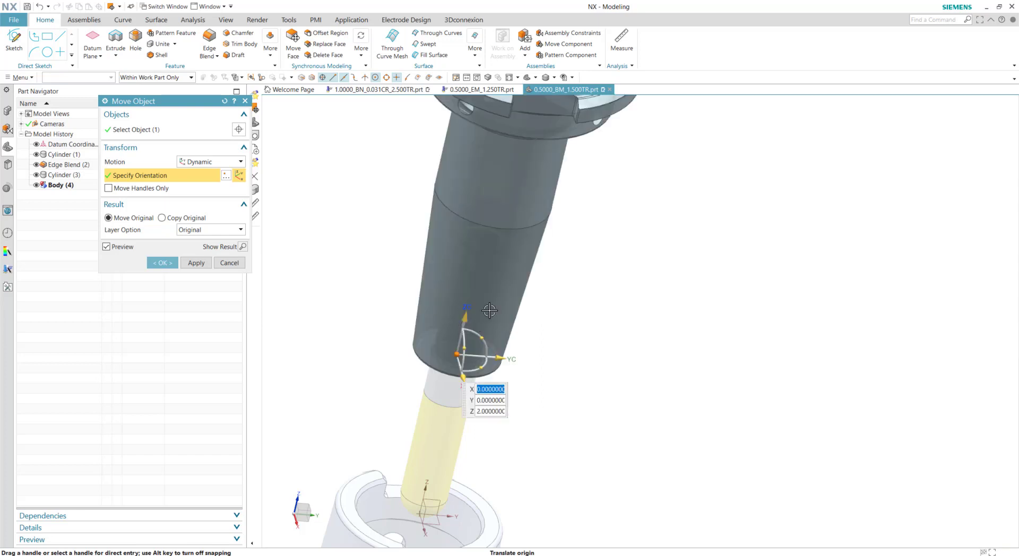
middle_drag(489, 310, 441, 305)
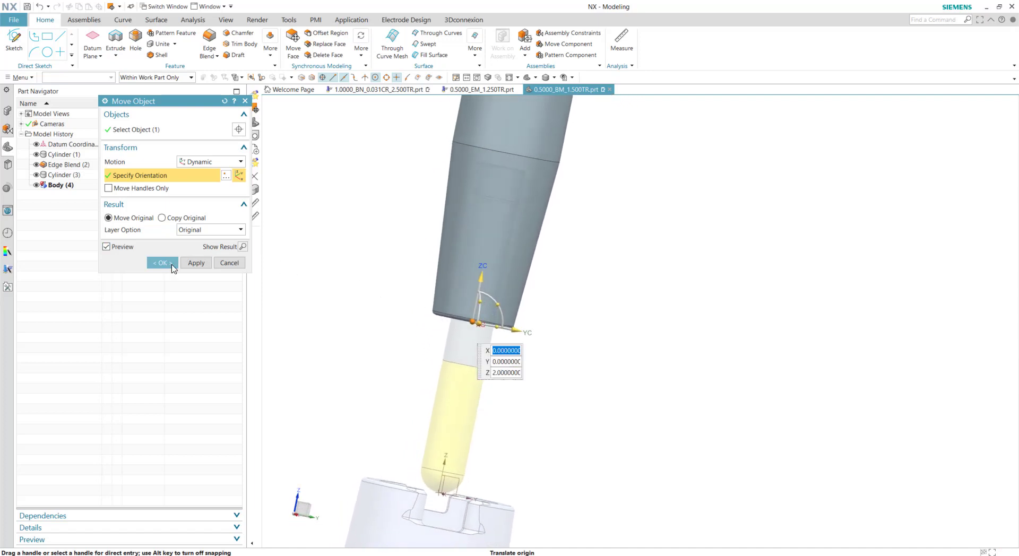
click(163, 262)
scroll(350, 307, down, 3)
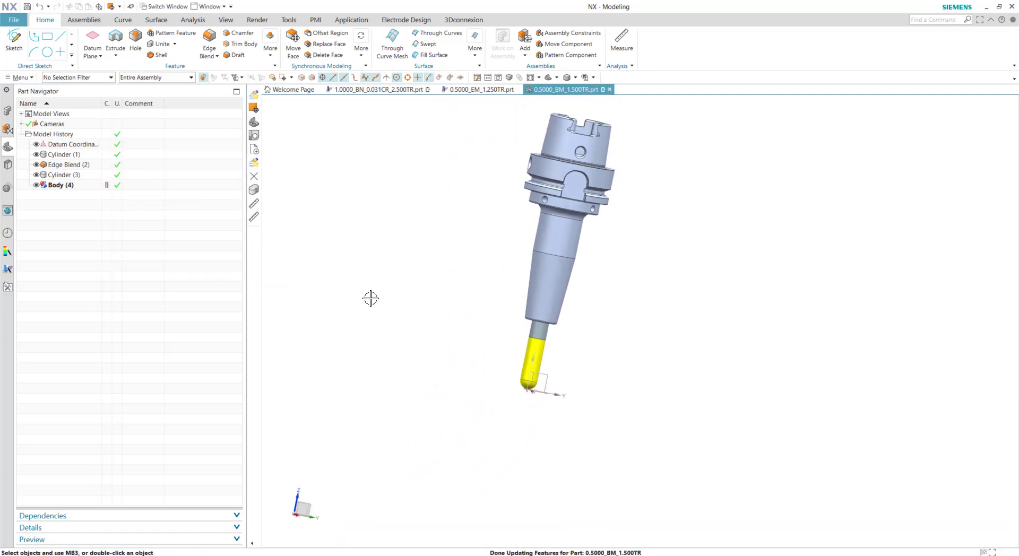
Select the holder, shank and cutter bodies and move the handle origin to the tool tip
right_click(365, 292)
click(364, 255)
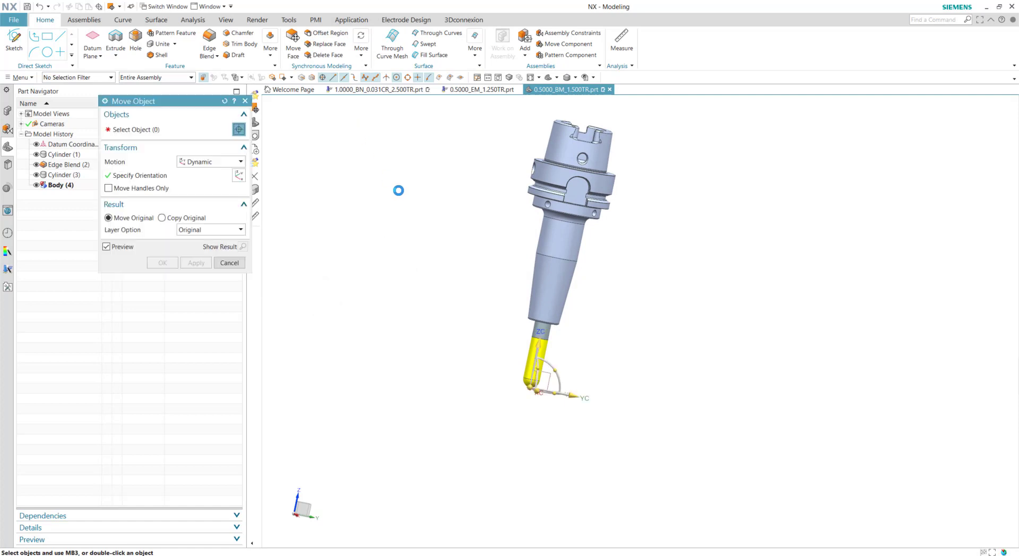
click(557, 222)
click(542, 330)
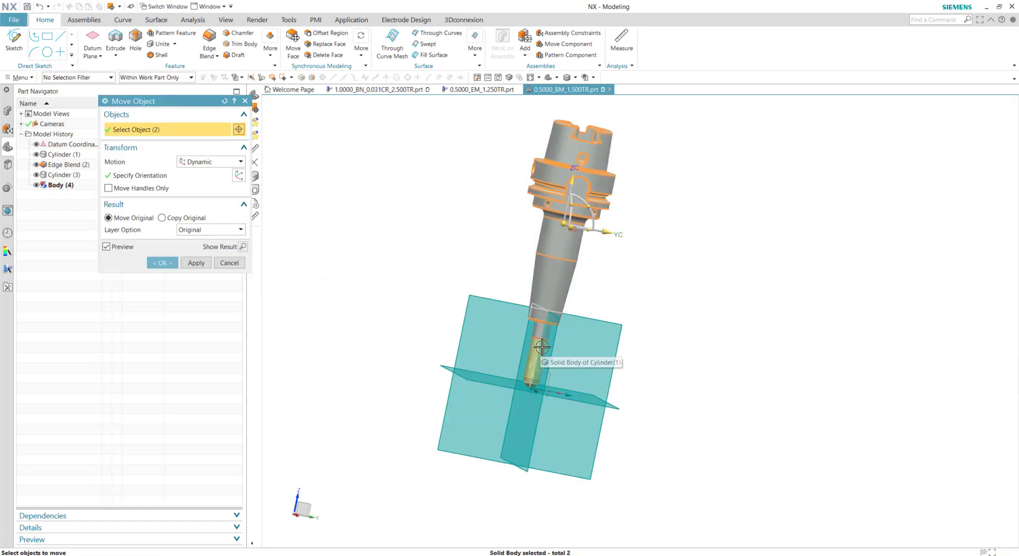
click(542, 347)
click(109, 188)
middle_drag(520, 276, 566, 226)
click(566, 226)
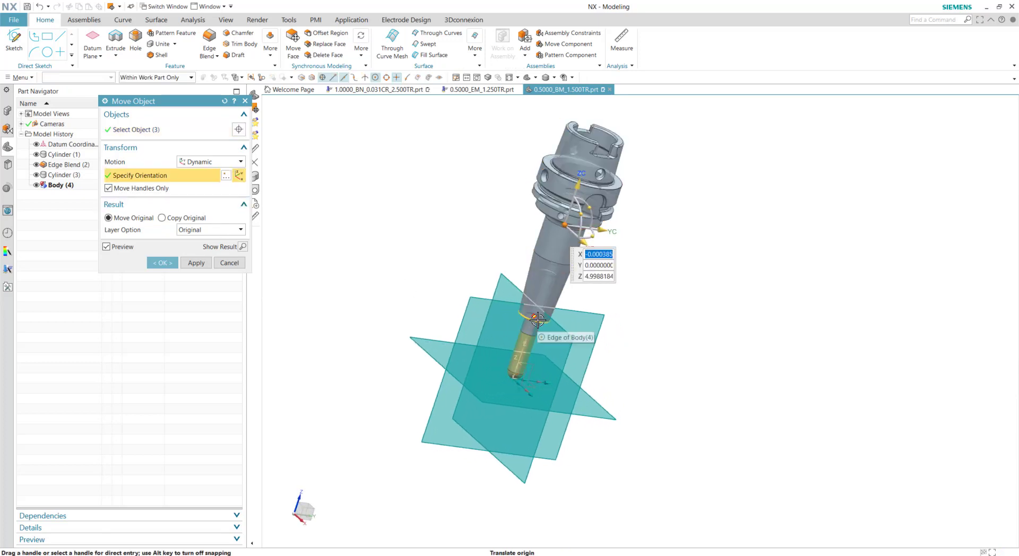
click(513, 378)
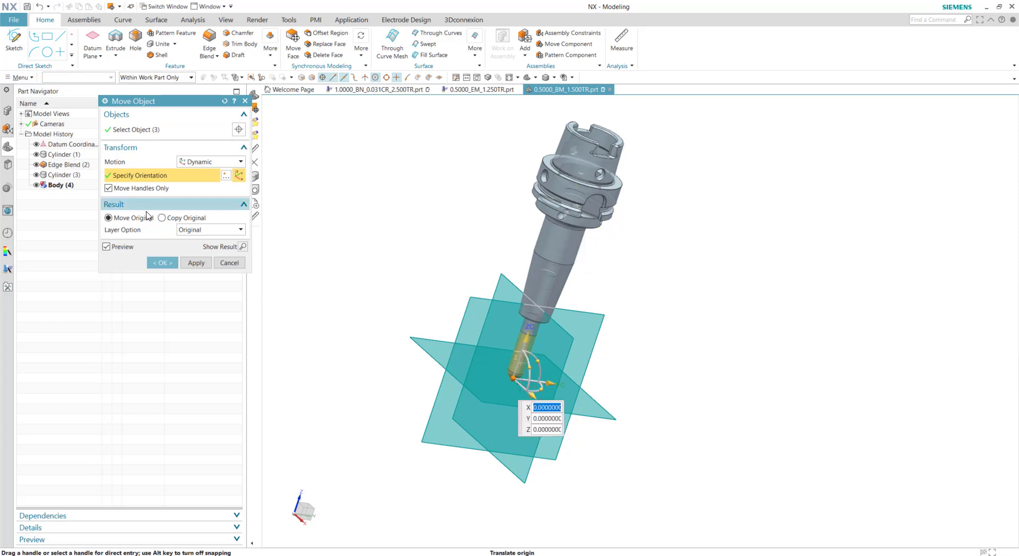
click(108, 188)
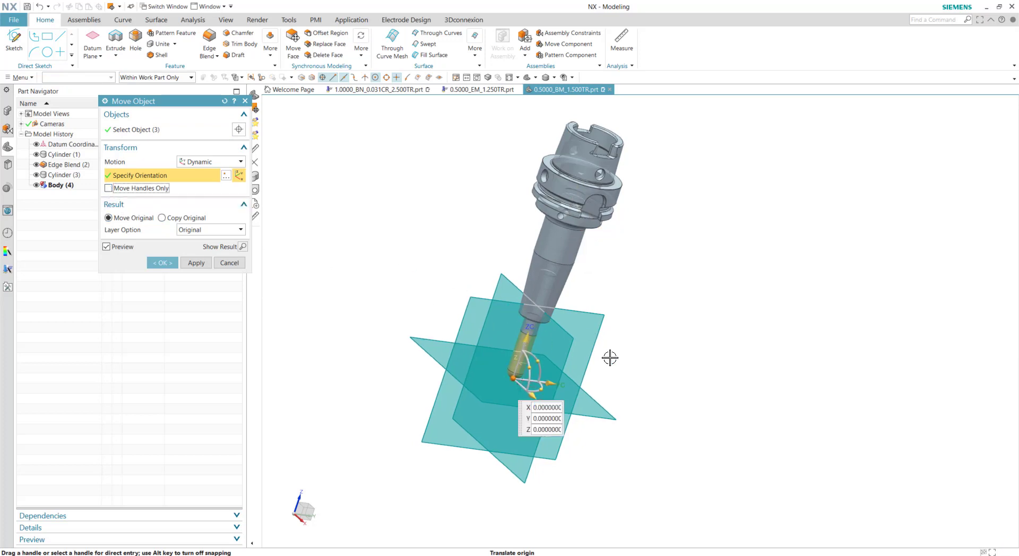
Rotate the three bodies 90 degrees about YC
middle_drag(610, 358, 536, 352)
click(541, 351)
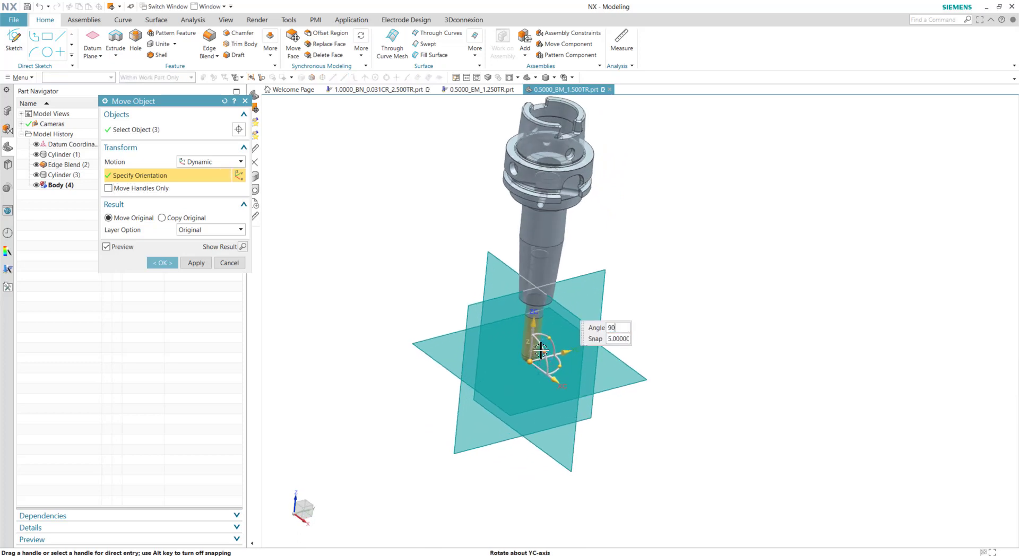
text(90)
key(Return)
click(163, 263)
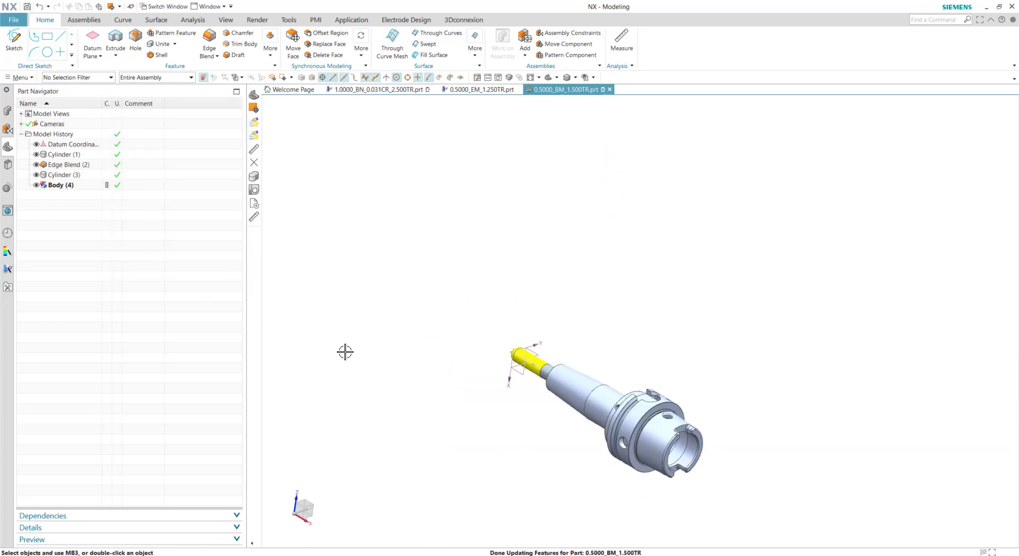
Delete the datum coordinate system feature
right_click(72, 145)
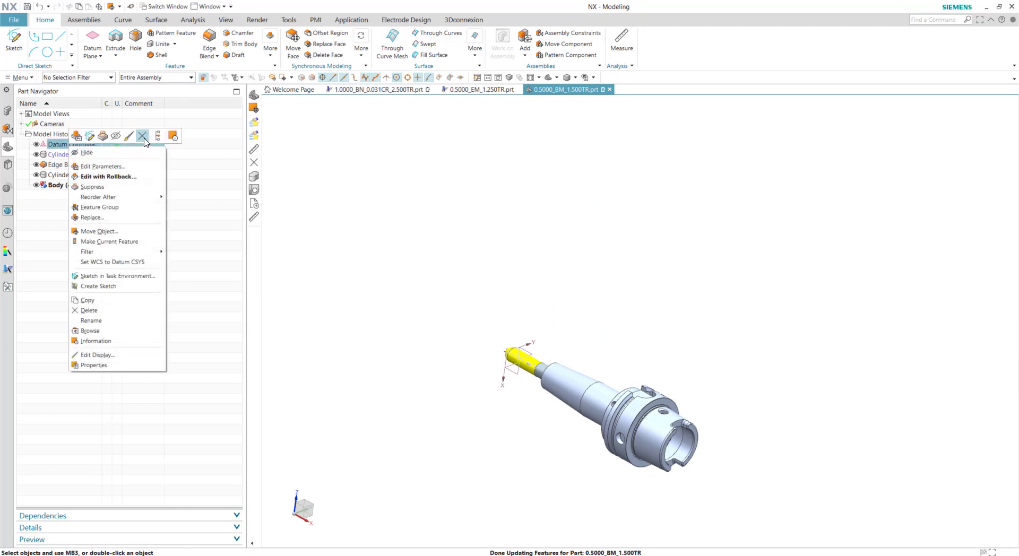
click(142, 137)
click(357, 76)
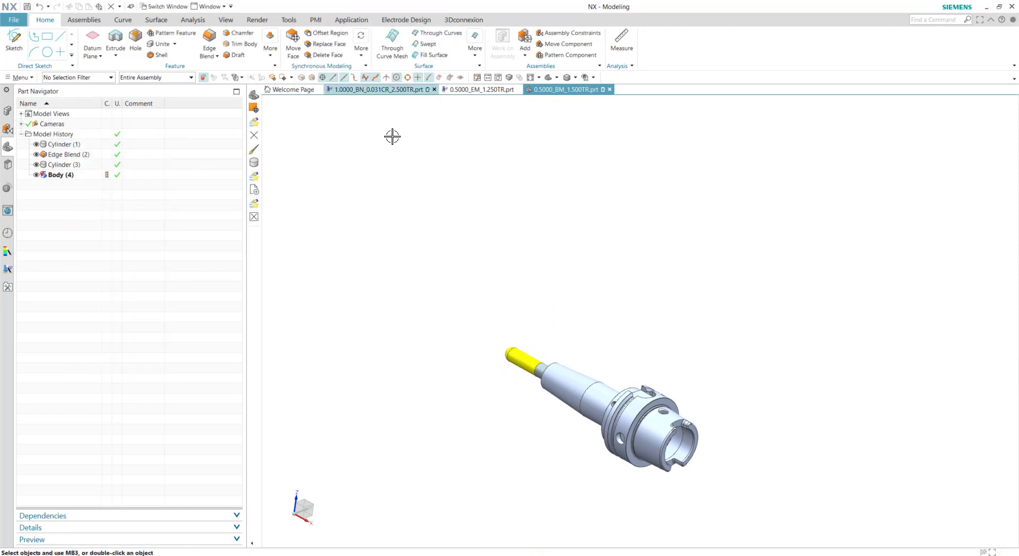
Run Optimize Face on all 197 faces of the tool model and confirm
right_drag(345, 240, 337, 275)
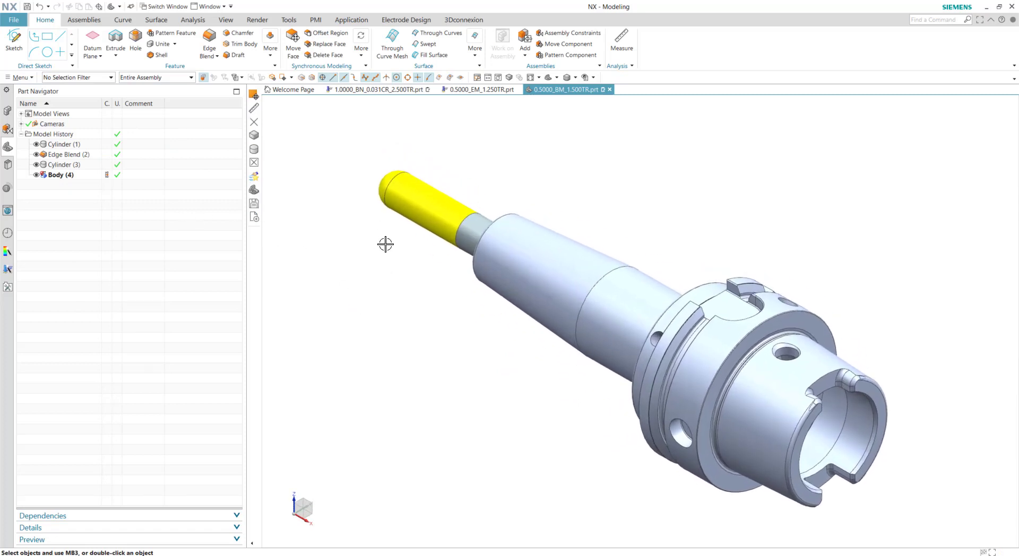
click(364, 58)
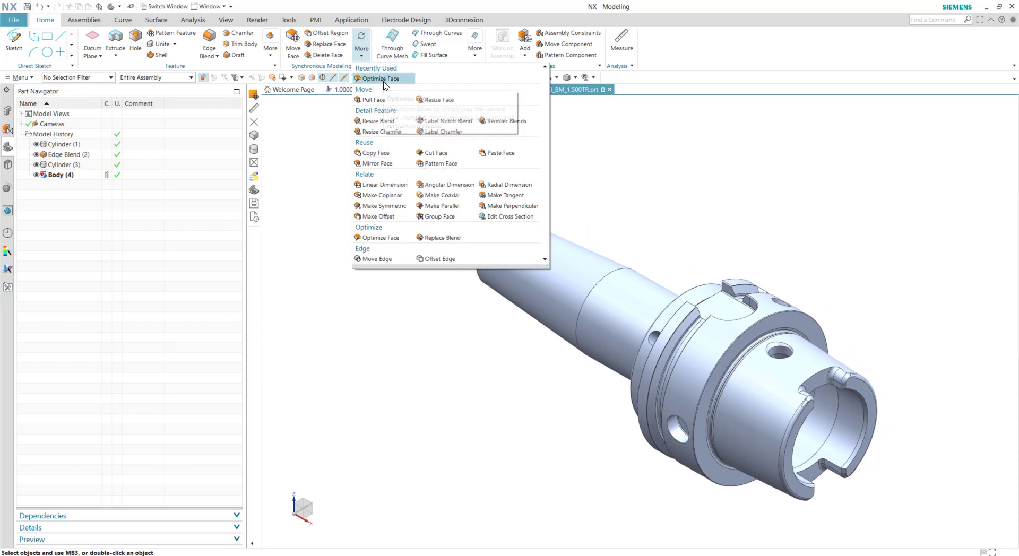
click(380, 78)
scroll(437, 161, down, 3)
drag(400, 175, 869, 480)
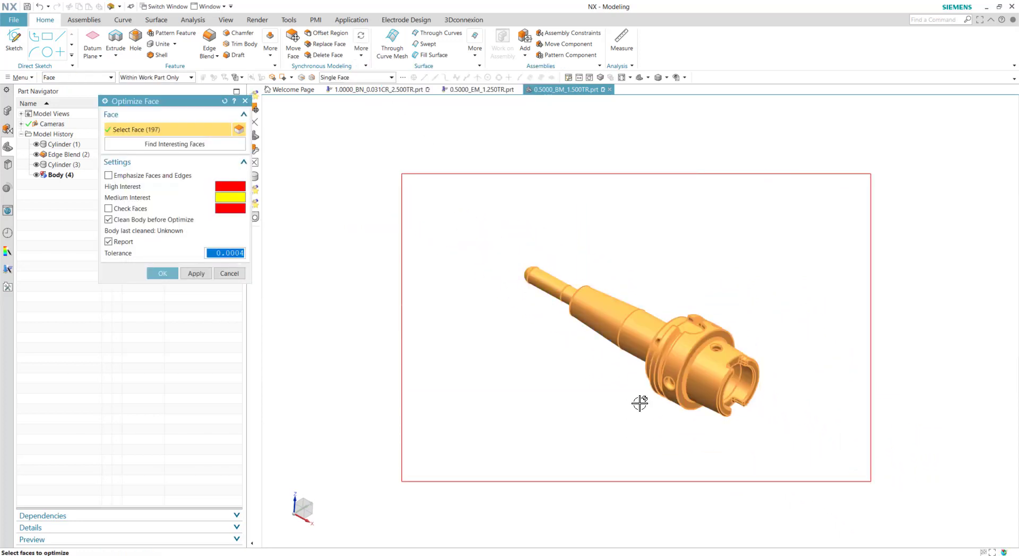
click(162, 290)
click(428, 296)
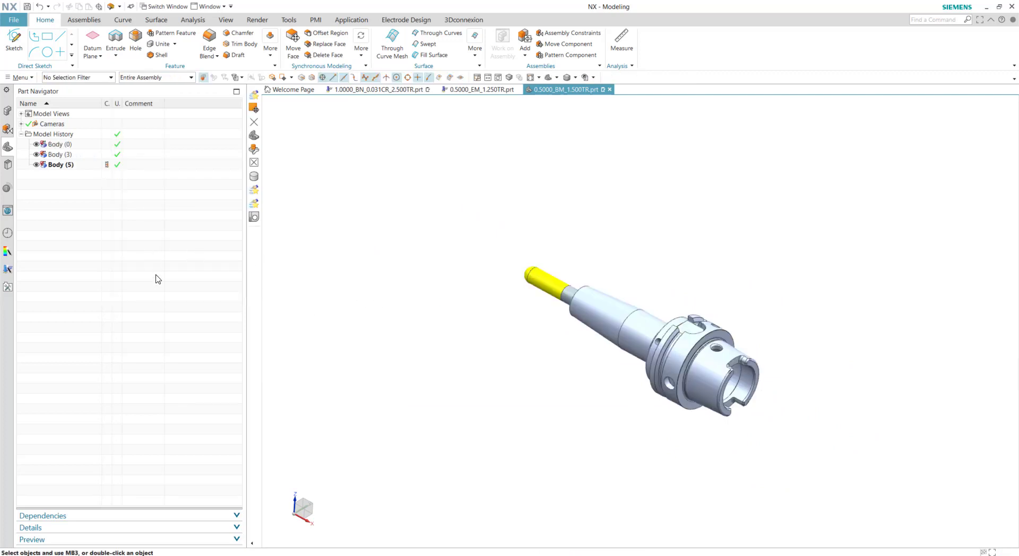
scroll(466, 264, up, 2)
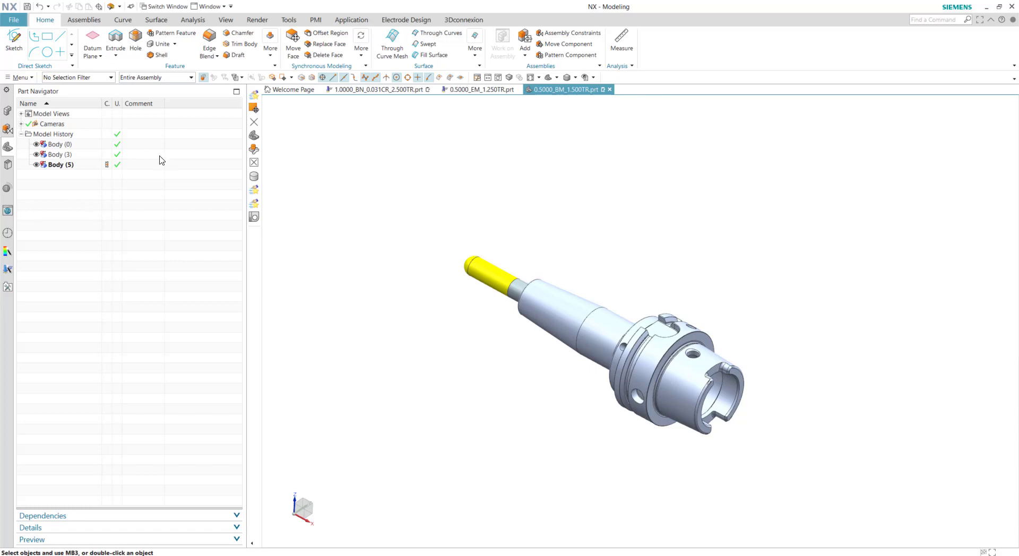
Switch to Manufacturing with the cam_general mill_planar setup
click(11, 20)
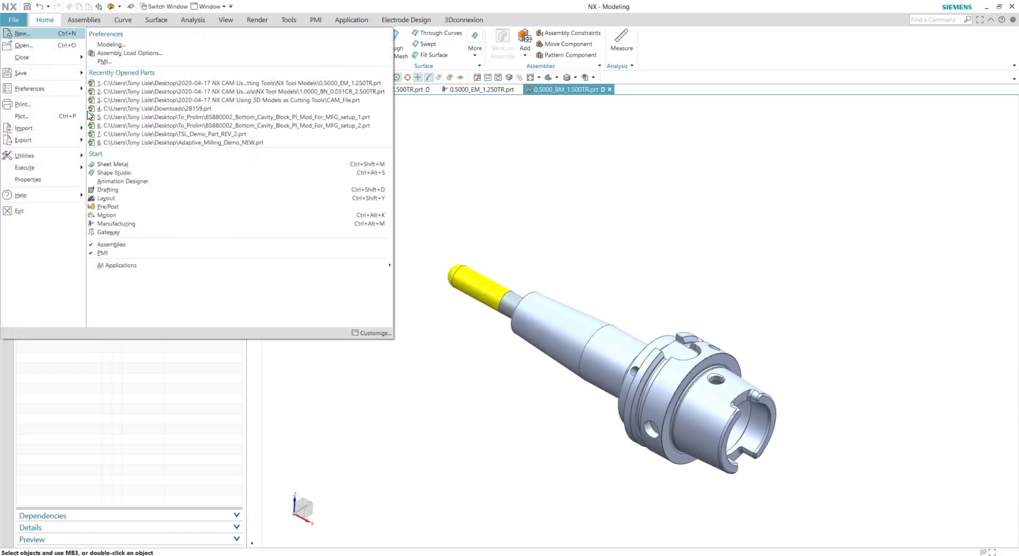
click(151, 225)
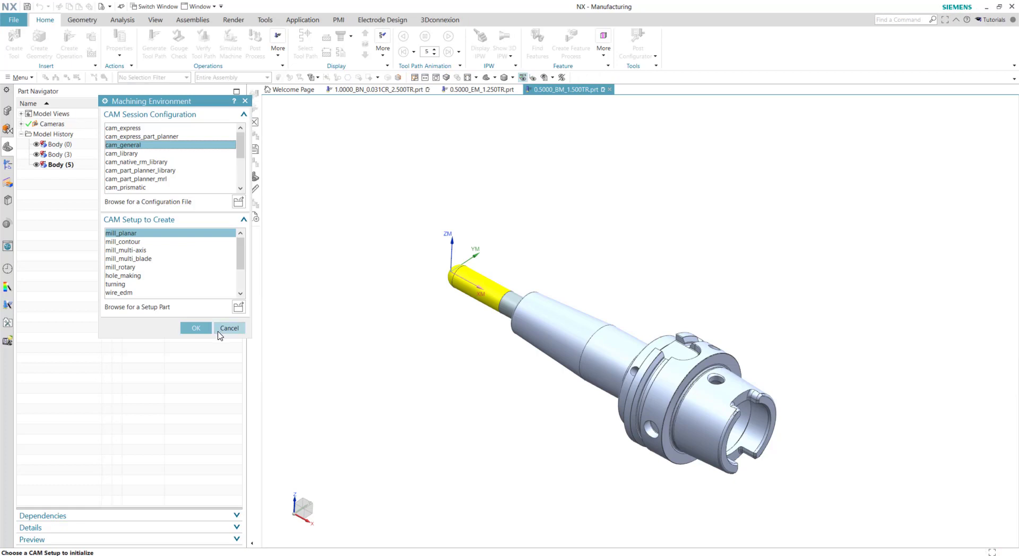
click(196, 328)
Create a BALL_MILL tool with 0.5 ball diameter and 1.5 length
click(14, 42)
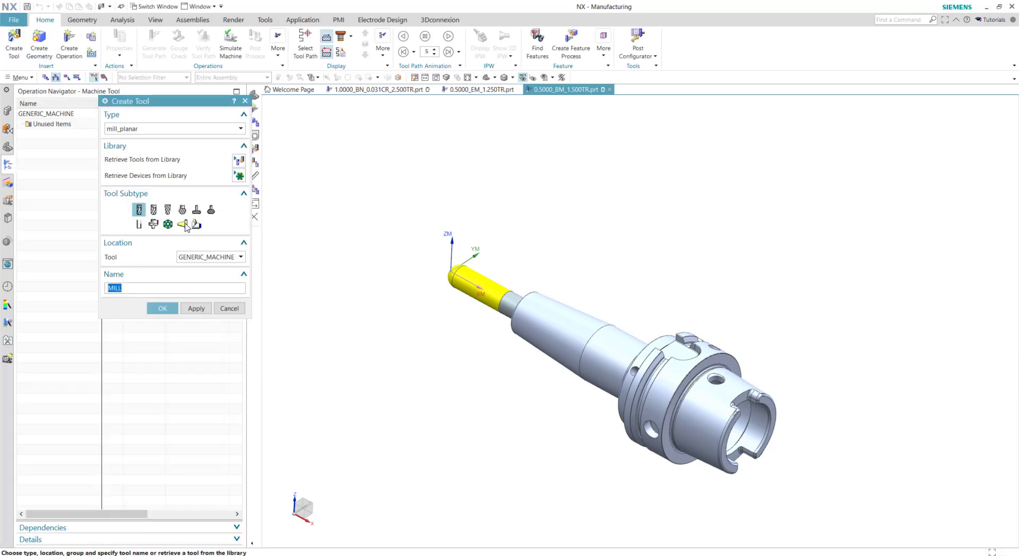
click(168, 210)
double_click(157, 289)
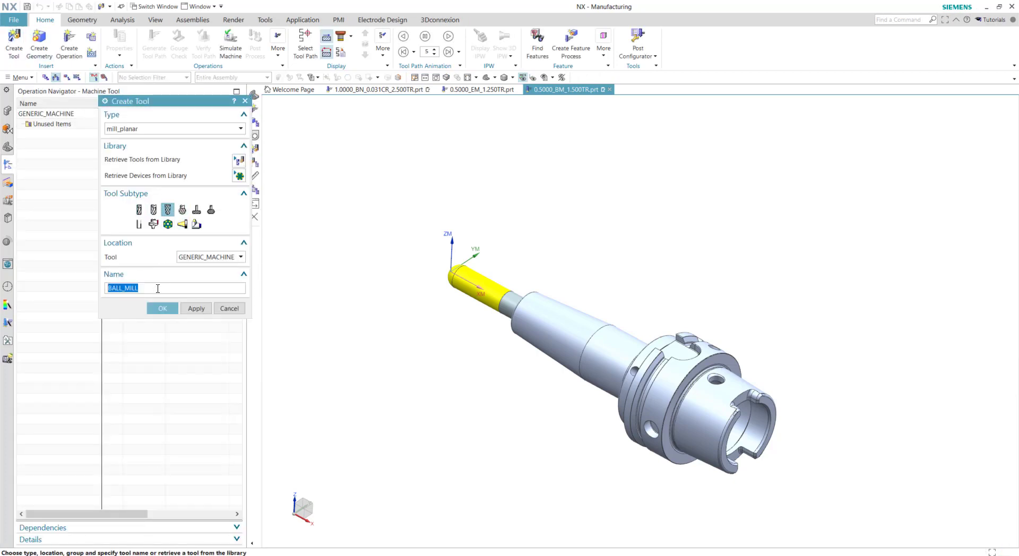
click(163, 308)
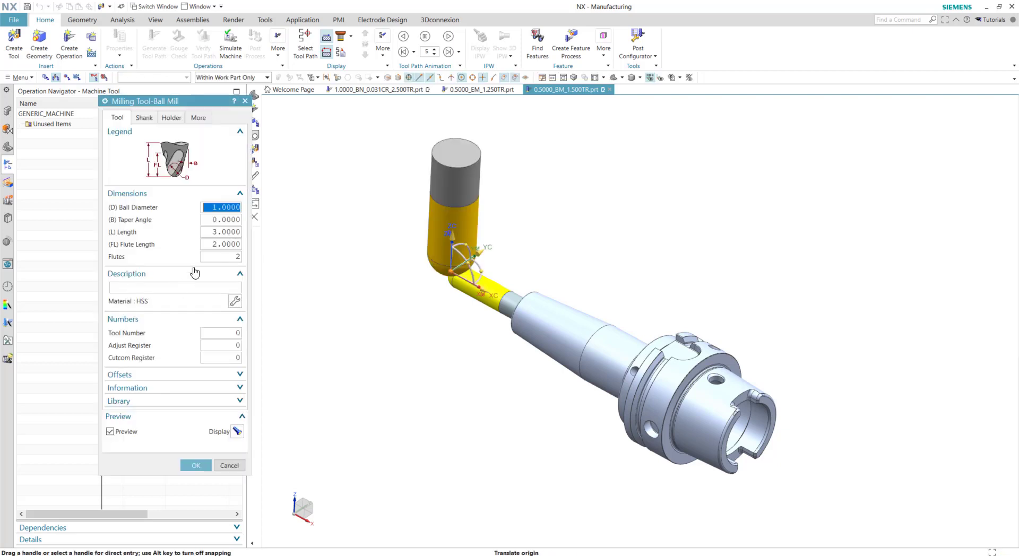
text(0.5)
key(Tab)
key(Tab)
text(1.5)
key(Tab)
text(1.5)
key(Tab)
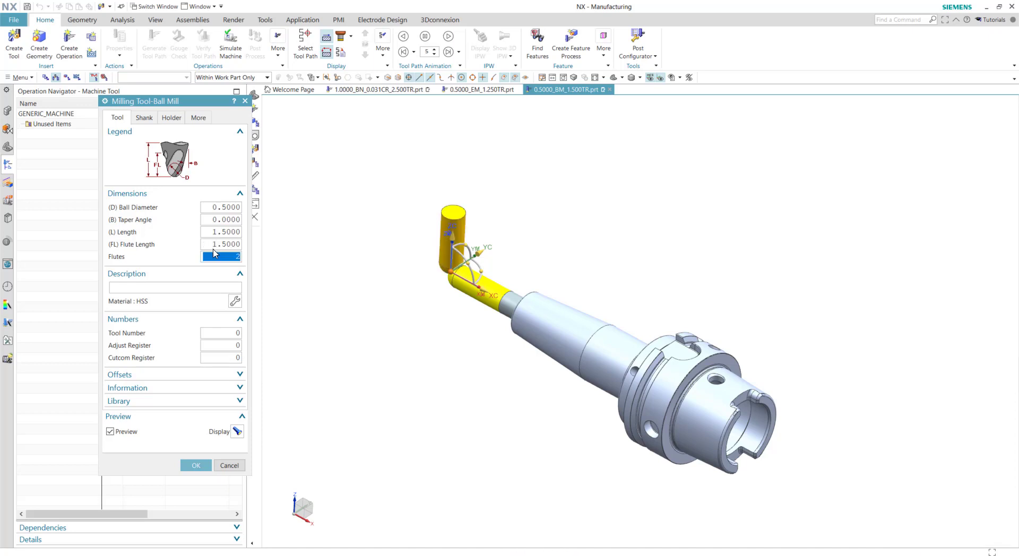
Define a shank with diameter 0.5, length 1.5 and taper length 0
click(145, 118)
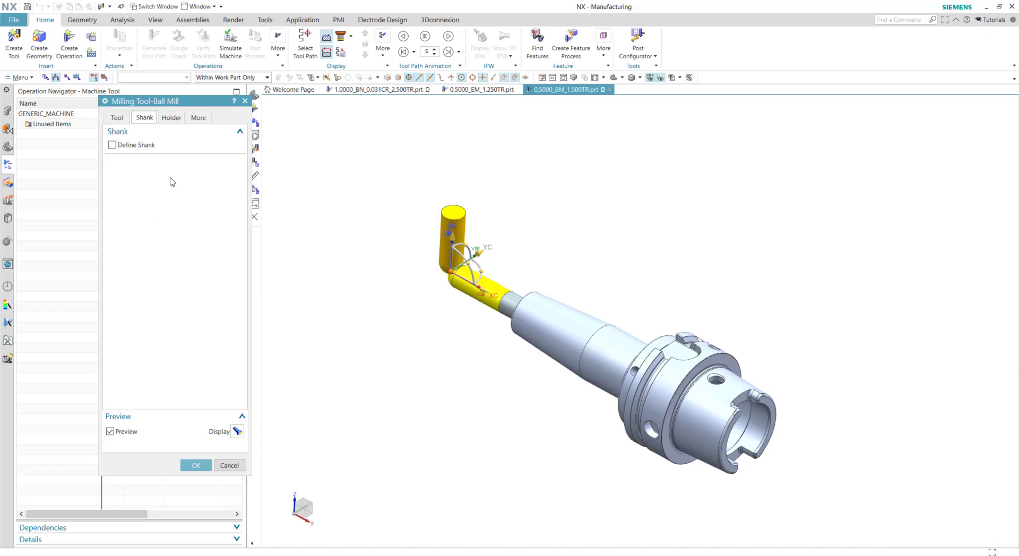
click(112, 144)
click(228, 239)
text(0.5)
key(Tab)
text(1.5)
key(Tab)
text(0)
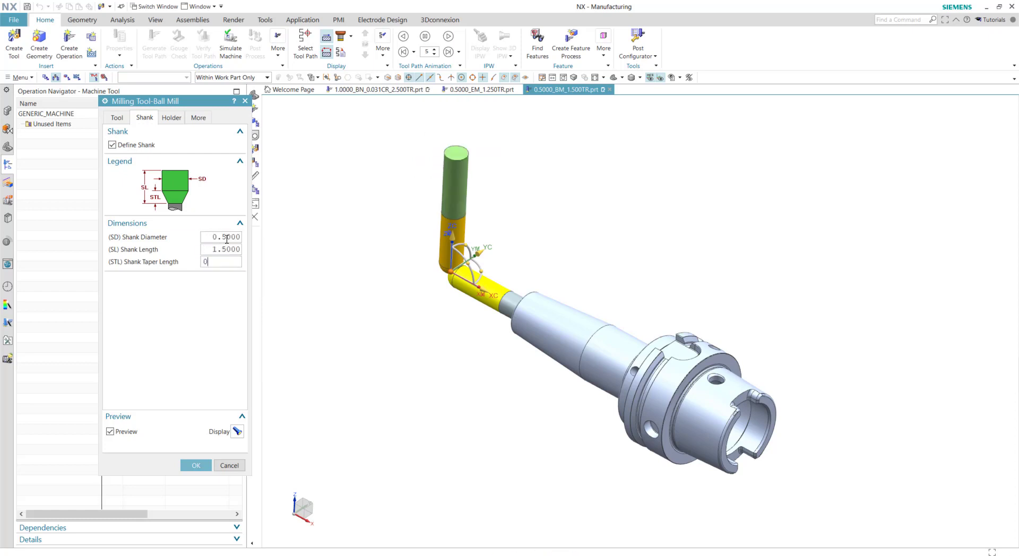
Set the holder offset to 1 and show the holder library options
click(171, 117)
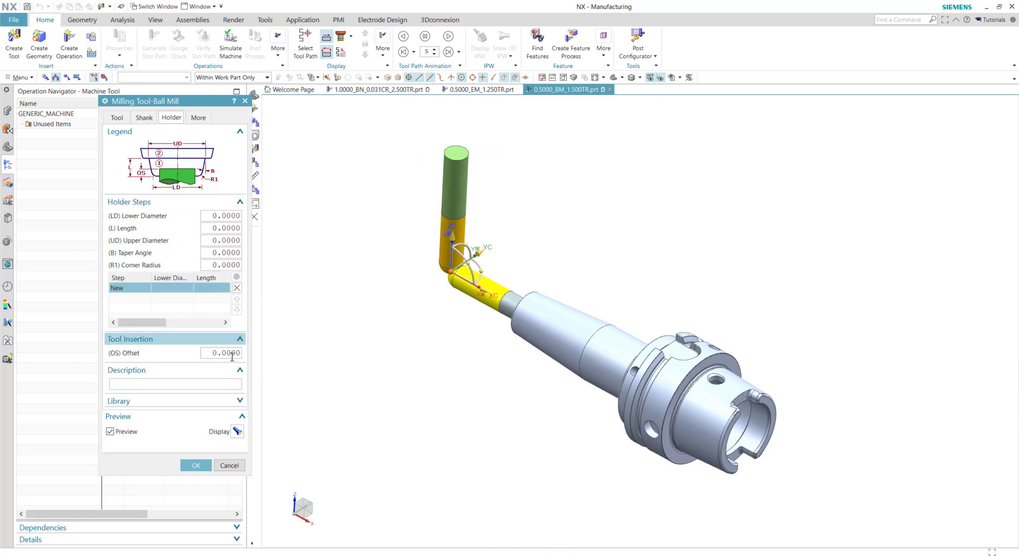
click(231, 353)
text(1)
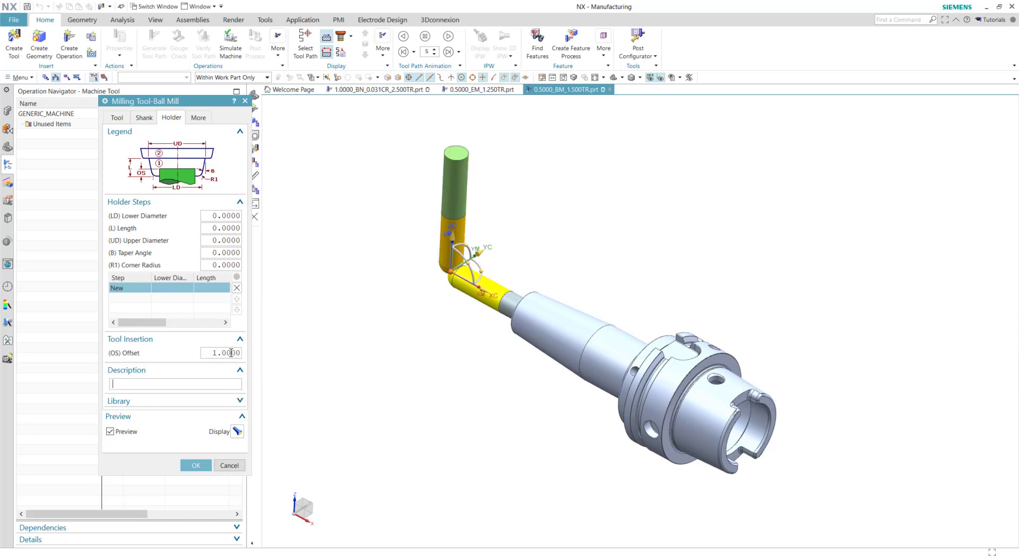
key(Tab)
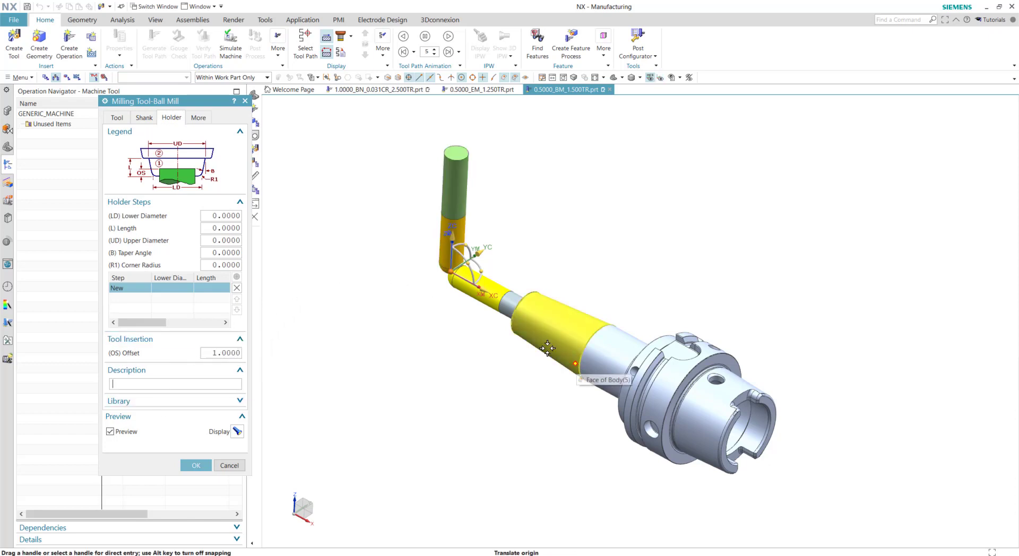
click(170, 403)
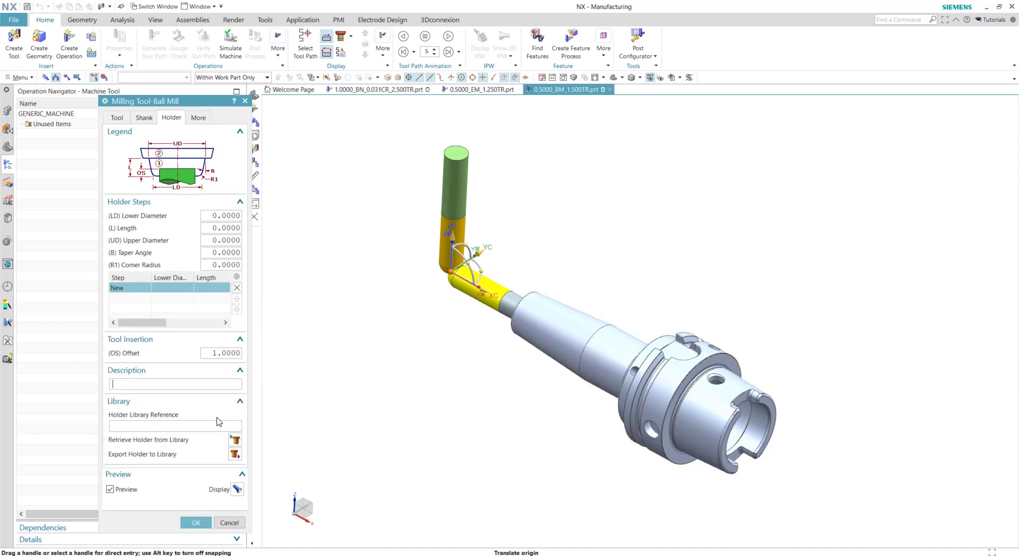
Retrieve 0.5_holder from the Milling_Drilling holder library onto the ball mill and rotate it 90° about YC
click(235, 443)
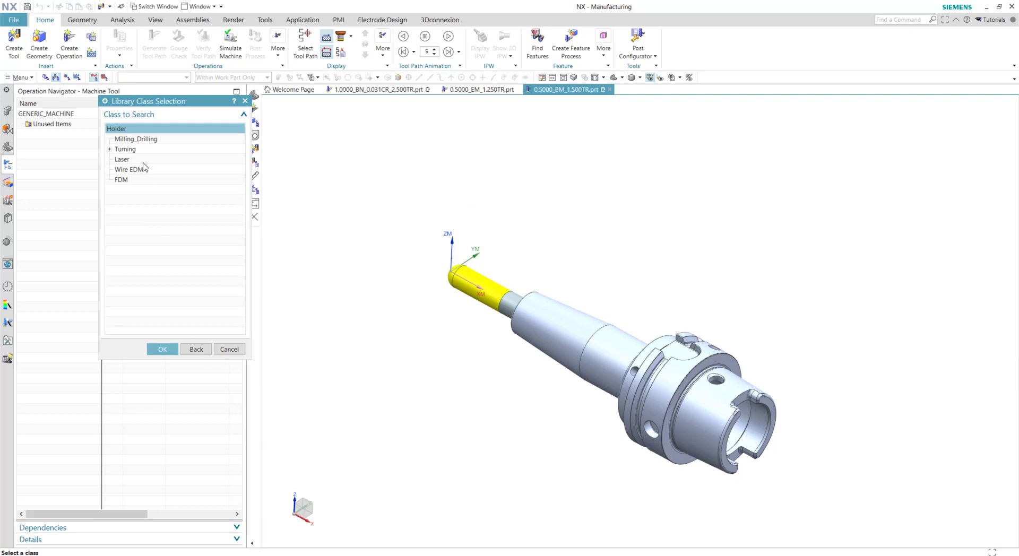
double_click(136, 139)
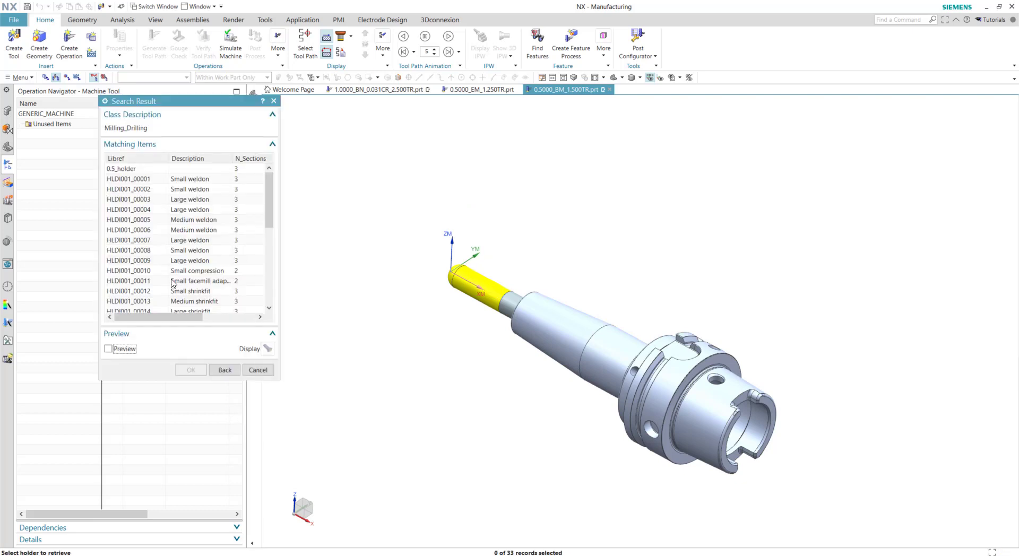
click(121, 169)
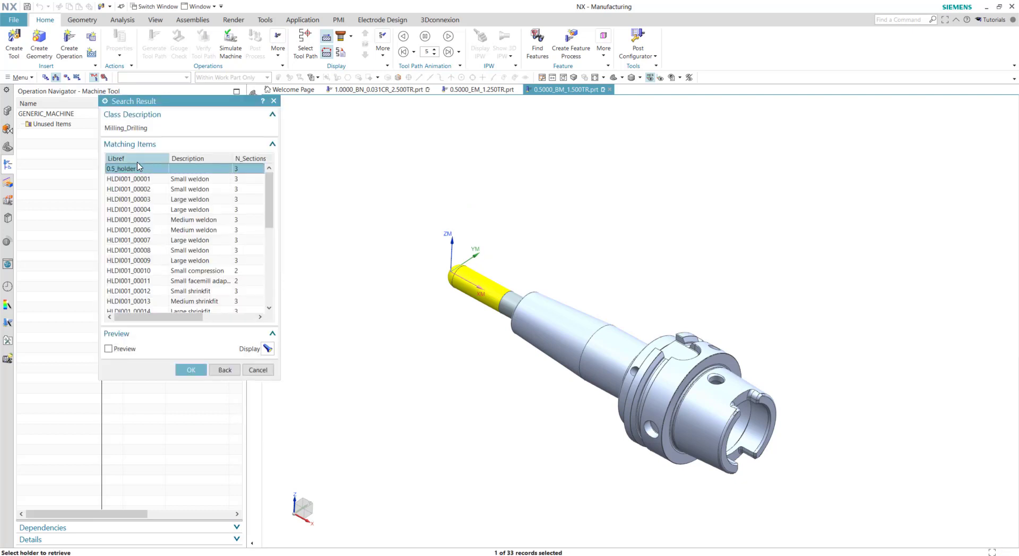
click(139, 160)
click(130, 170)
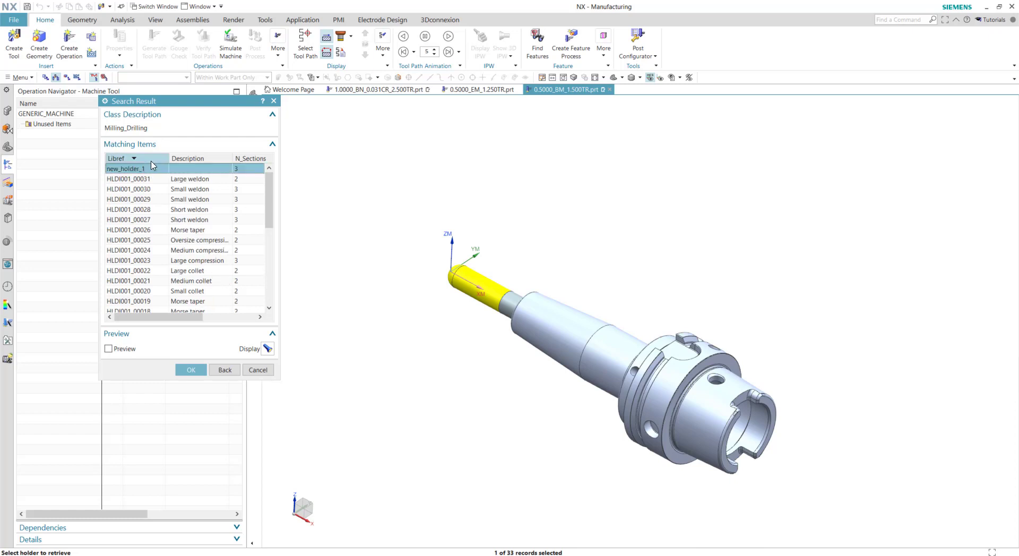
click(150, 159)
click(127, 170)
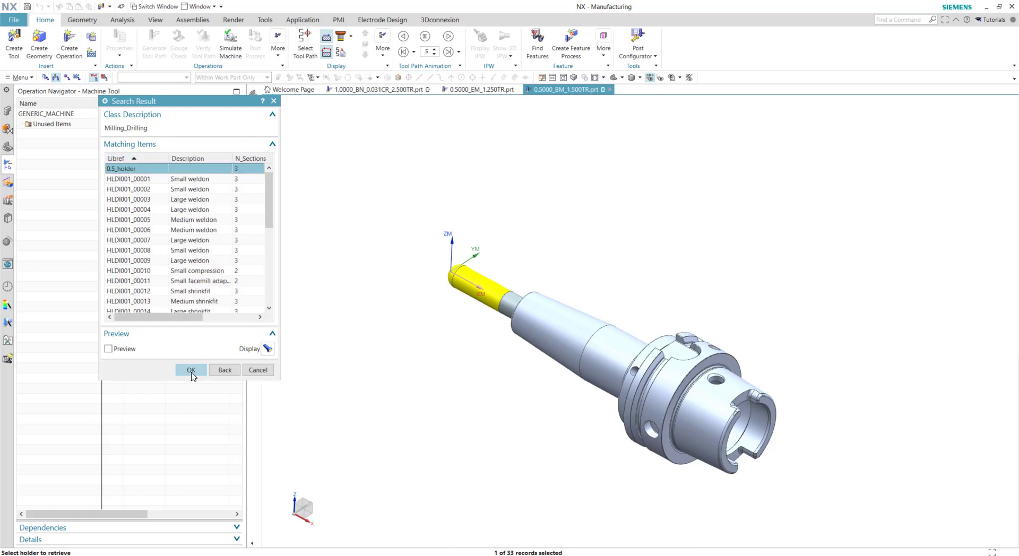
click(191, 370)
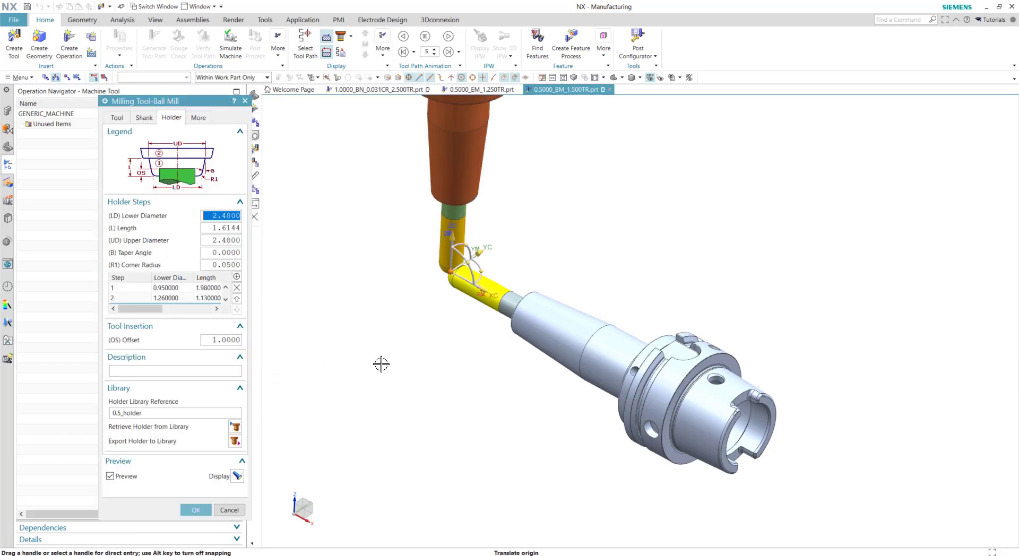
click(467, 265)
key(Return)
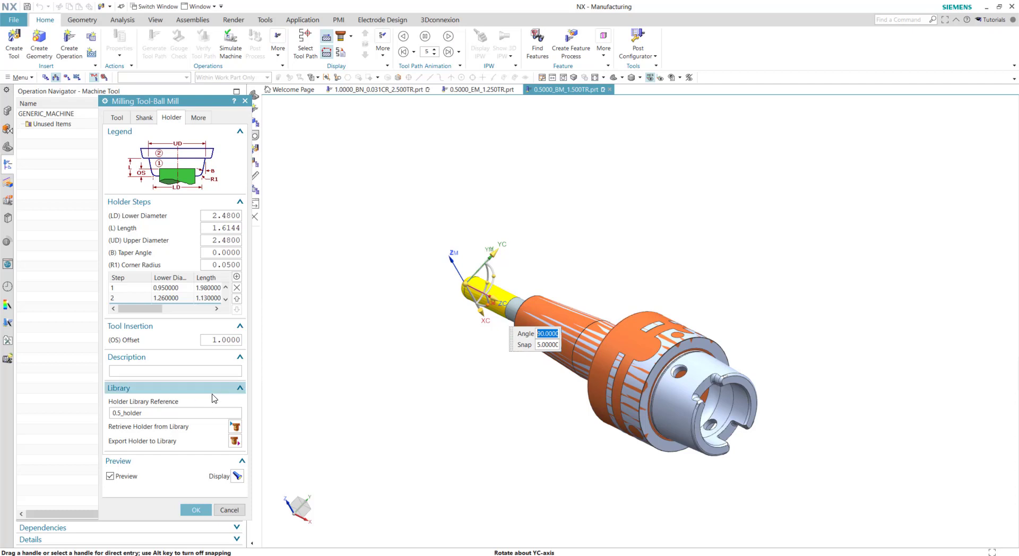
Give the ball mill library reference 0.5000_BM_1.500TR and enable exporting it as a part file
click(117, 118)
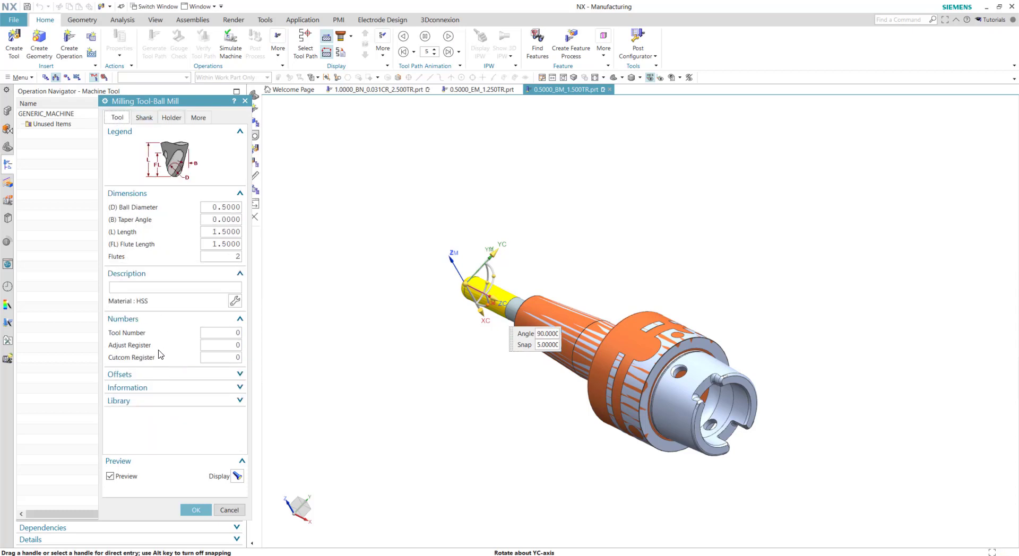
click(148, 402)
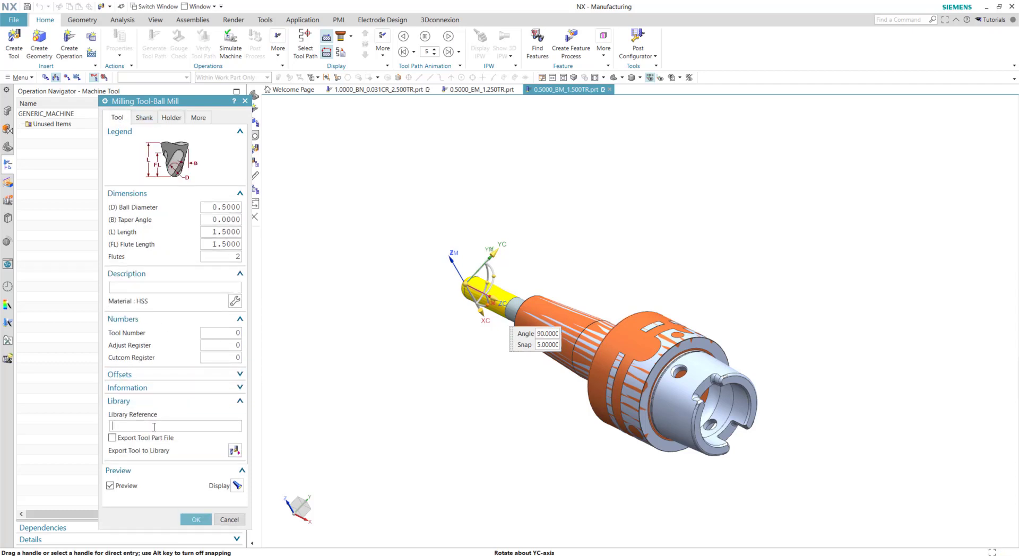
click(154, 427)
text(0.5000_BM_1.500TR)
click(112, 438)
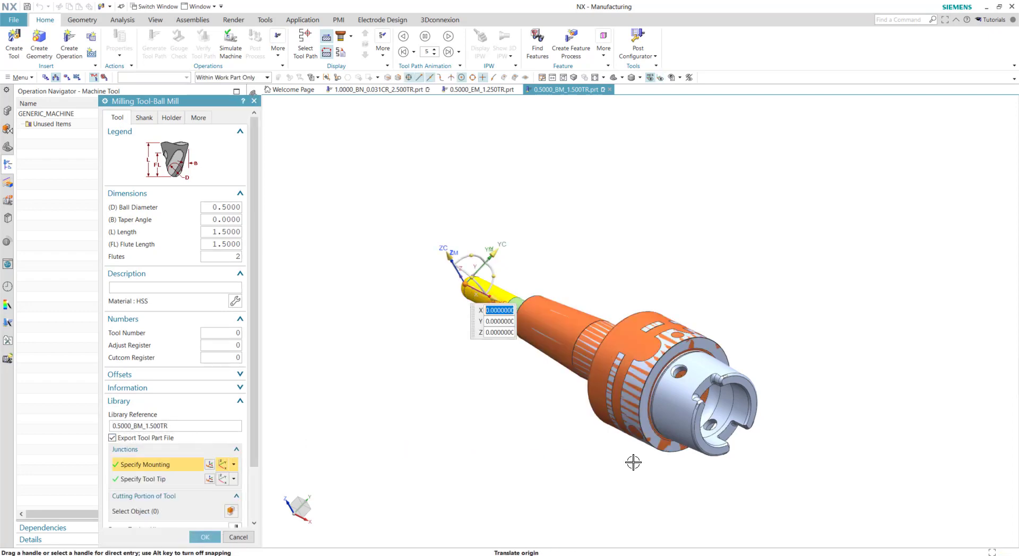
scroll(660, 430, up, 2)
scroll(619, 364, up, 2)
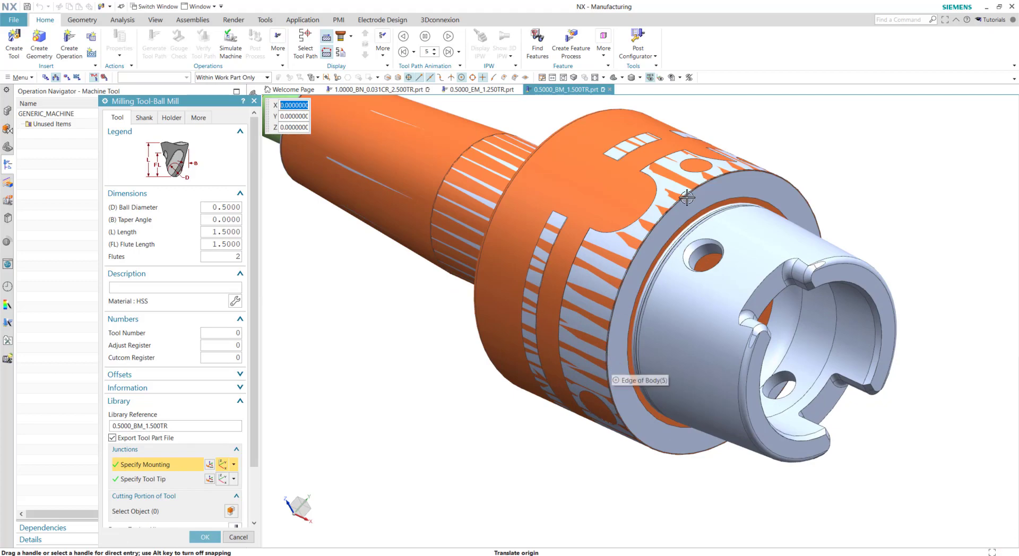
scroll(669, 223, up, 4)
Set the mounting point at the holder rim centre and the tool tip at the ball end, with the ball-end body as cutting portion
click(648, 245)
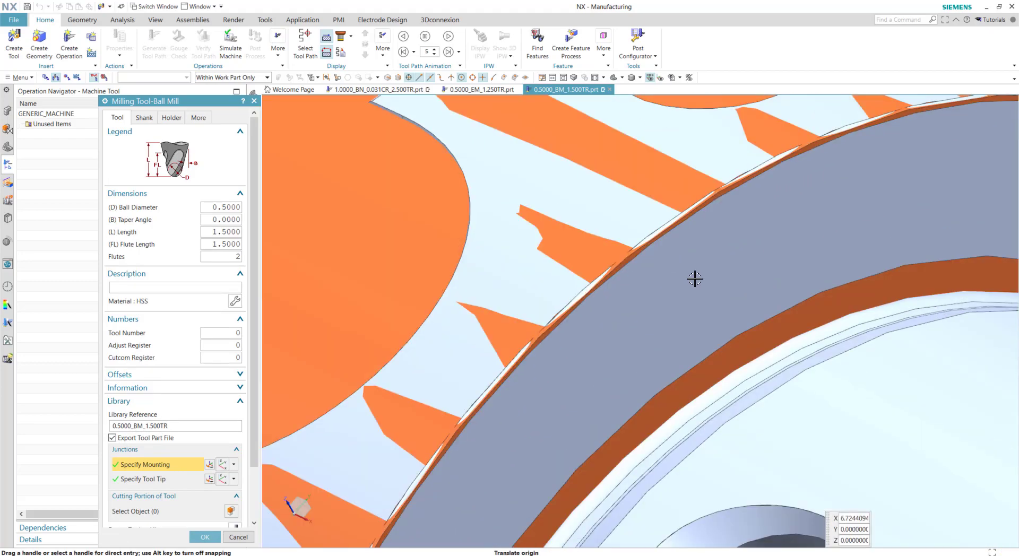
scroll(700, 282, down, 6)
click(143, 480)
middle_drag(279, 191, 345, 237)
scroll(162, 462, down, 3)
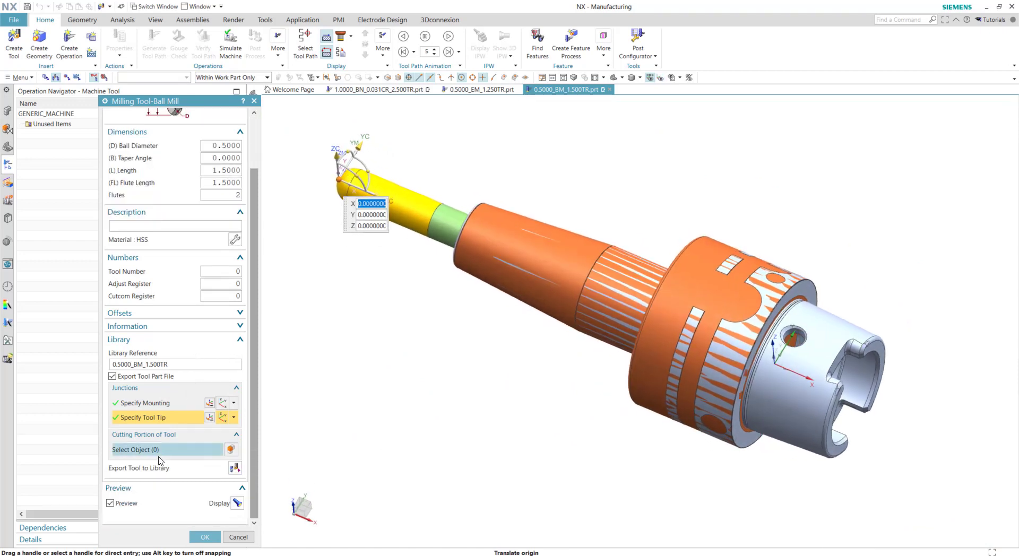
click(166, 451)
middle_drag(394, 377, 420, 314)
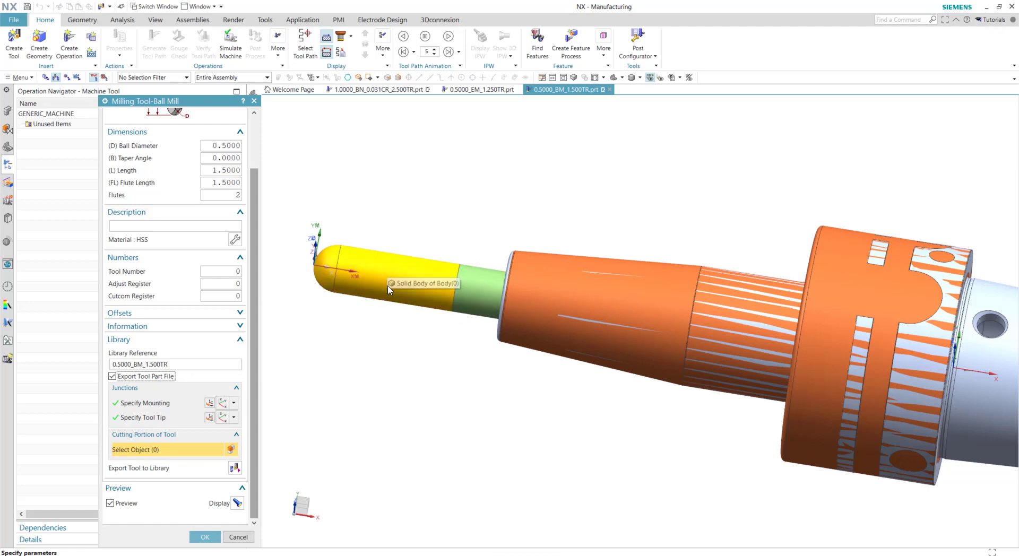
click(387, 283)
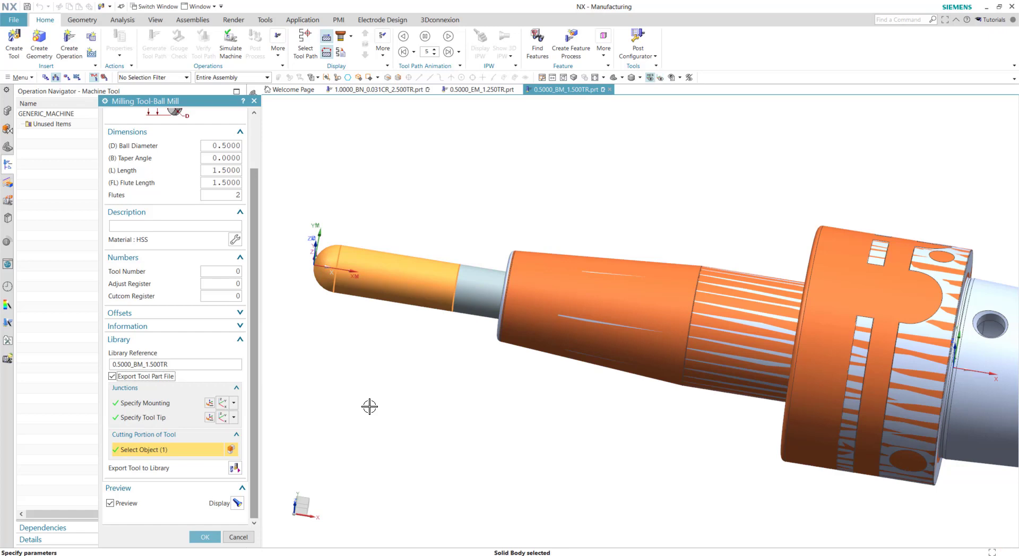
Export the tool and holder to the library under the BALL_MILL_NON_INDEXABLE class, accepting the template attributes
click(236, 469)
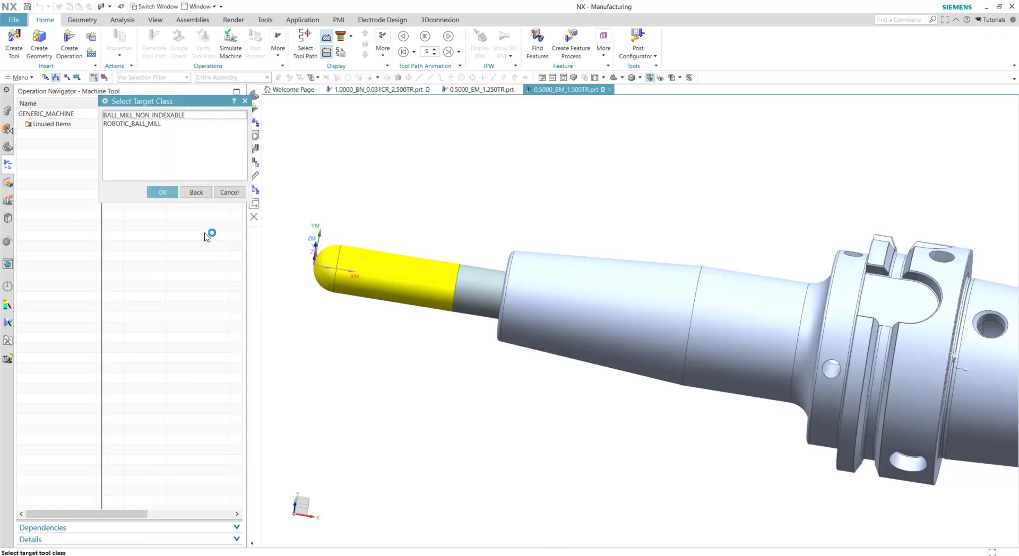
click(153, 115)
click(163, 192)
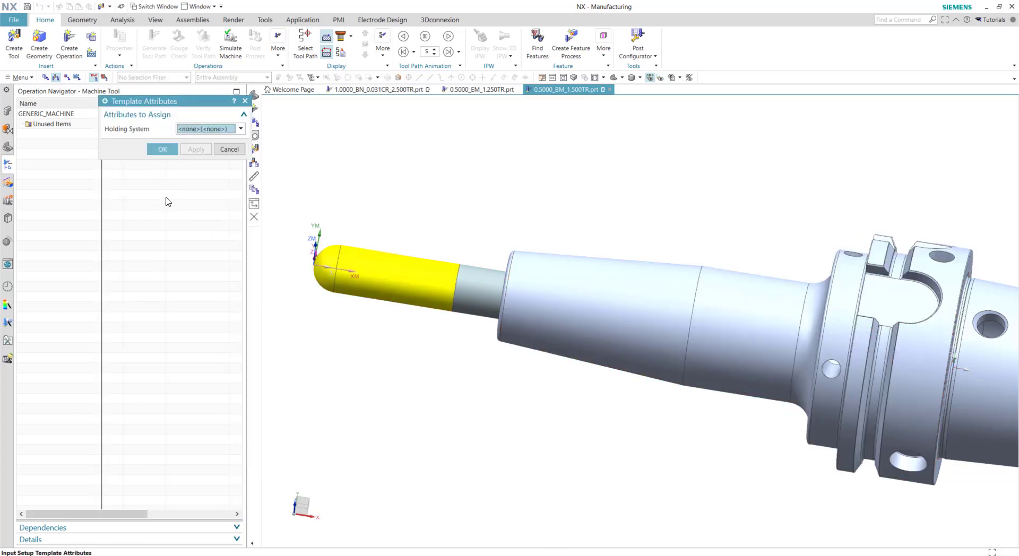
click(161, 149)
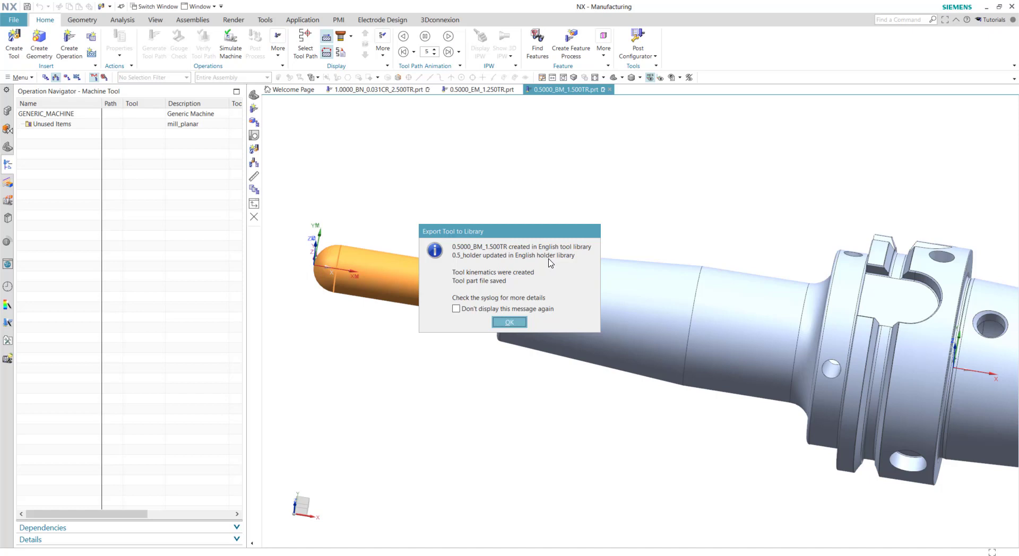
click(509, 323)
Switch to an isometric view, close the ball mill settings, and save the tool part
right_click(518, 323)
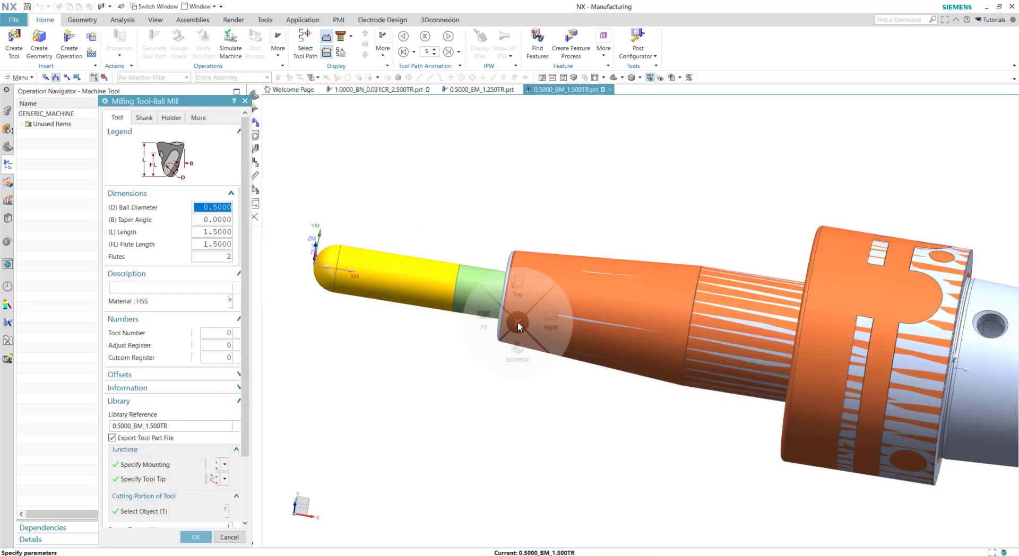
click(512, 387)
click(205, 537)
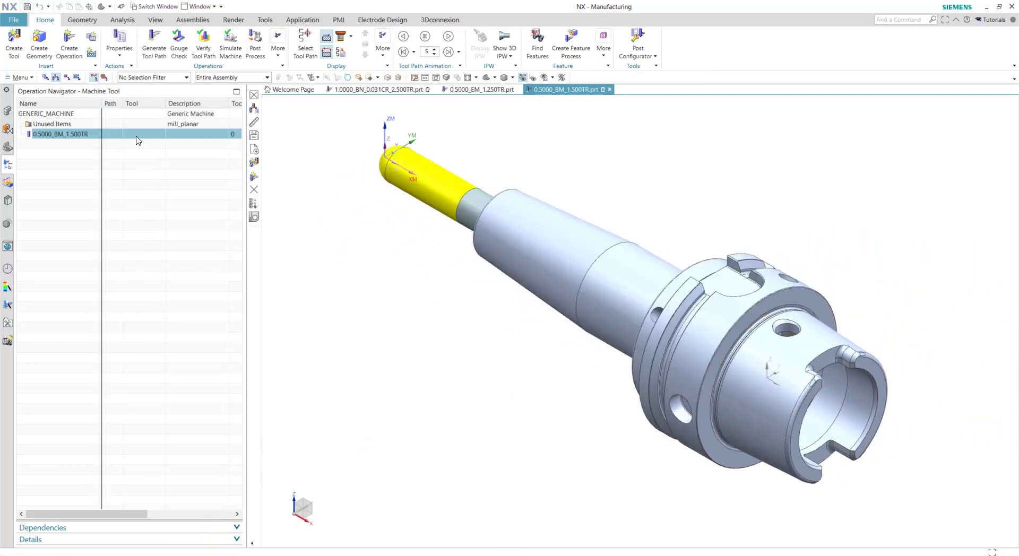
click(27, 6)
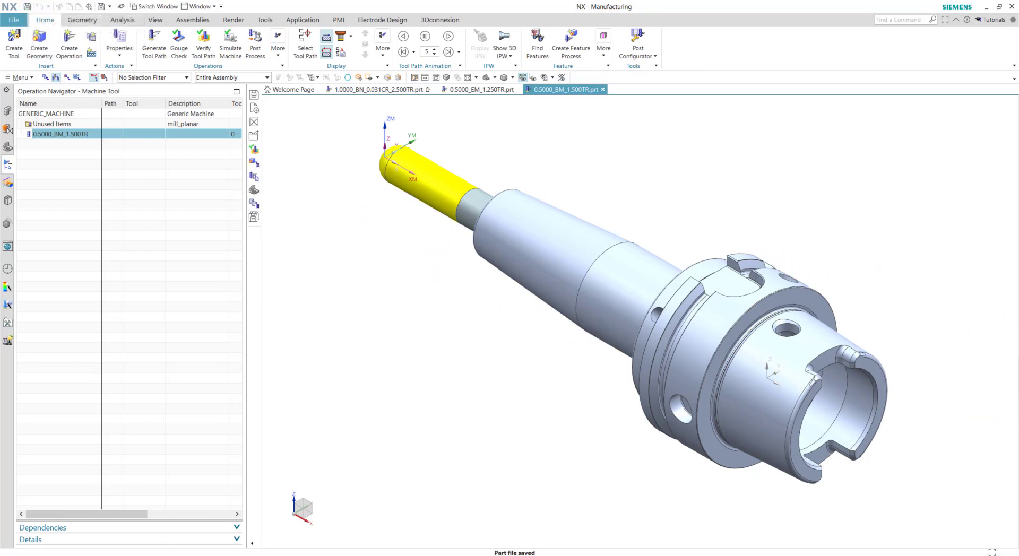
In CAM_File.prt, retrieve 0.5000_BM_1.500TR and 0.5000_EM_1.250TR from the Milling tool library
click(240, 524)
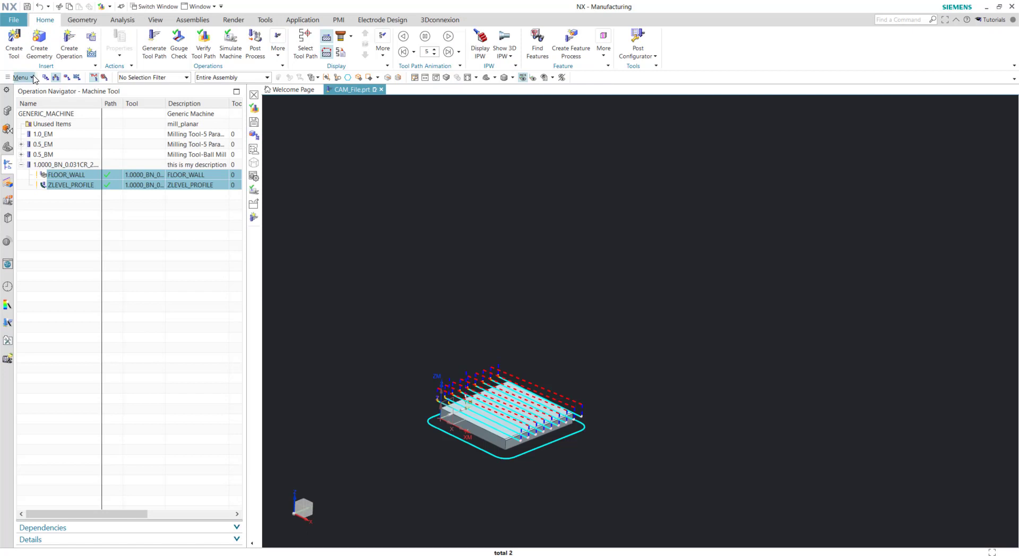
click(14, 42)
click(240, 160)
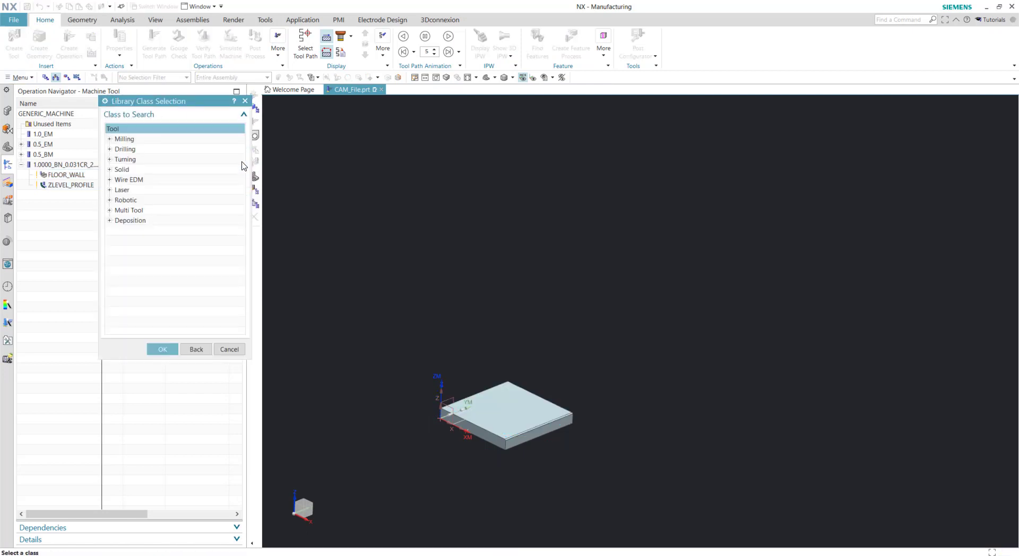
double_click(127, 140)
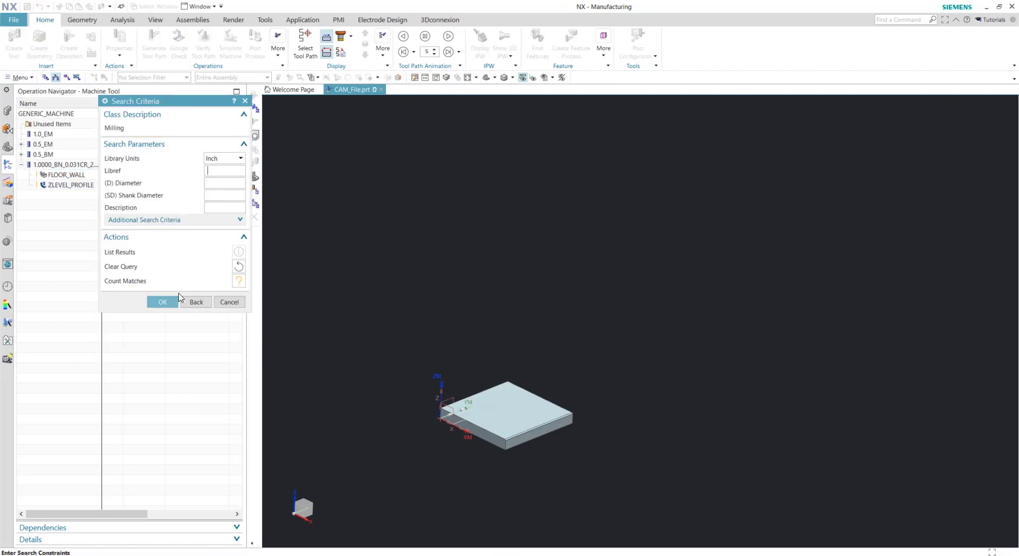
click(161, 302)
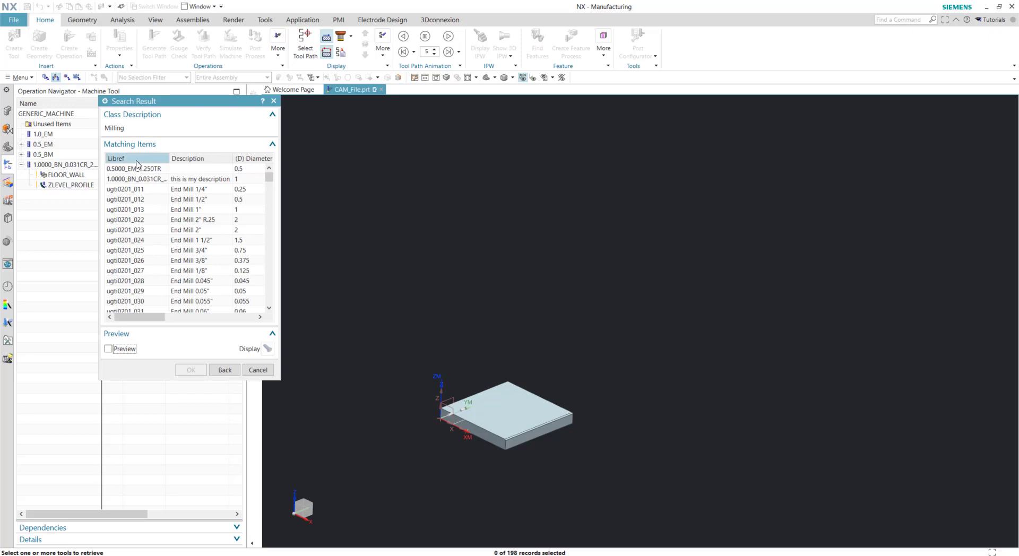
click(149, 159)
click(149, 170)
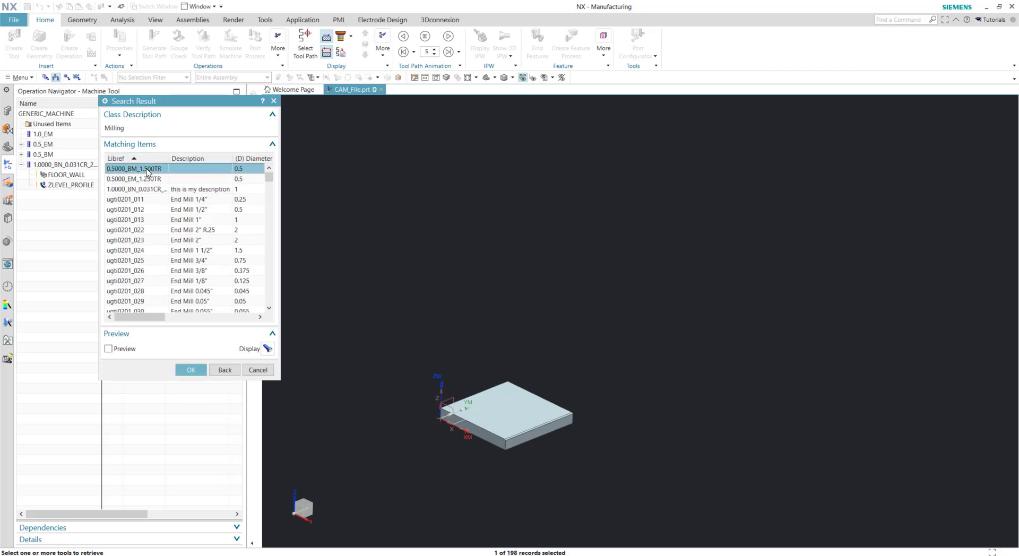
ctrl+click(147, 179)
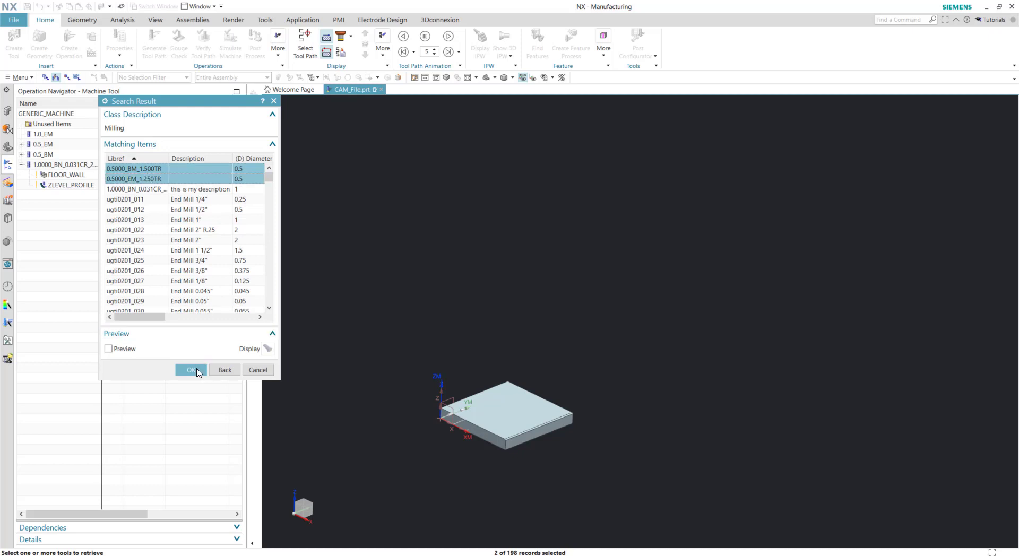
click(191, 370)
click(239, 309)
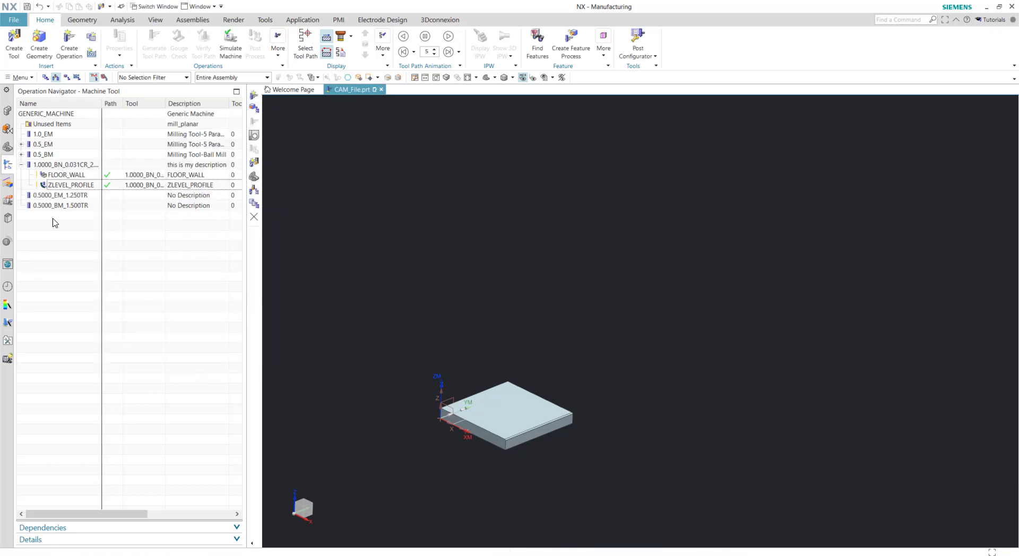
Move ZLEVEL_PROFILE_COPY under 0.5000_EM_1.250TR and FIXED_GUIDING_CURVES under 0.5000_BM_1.500TR
click(59, 196)
click(59, 205)
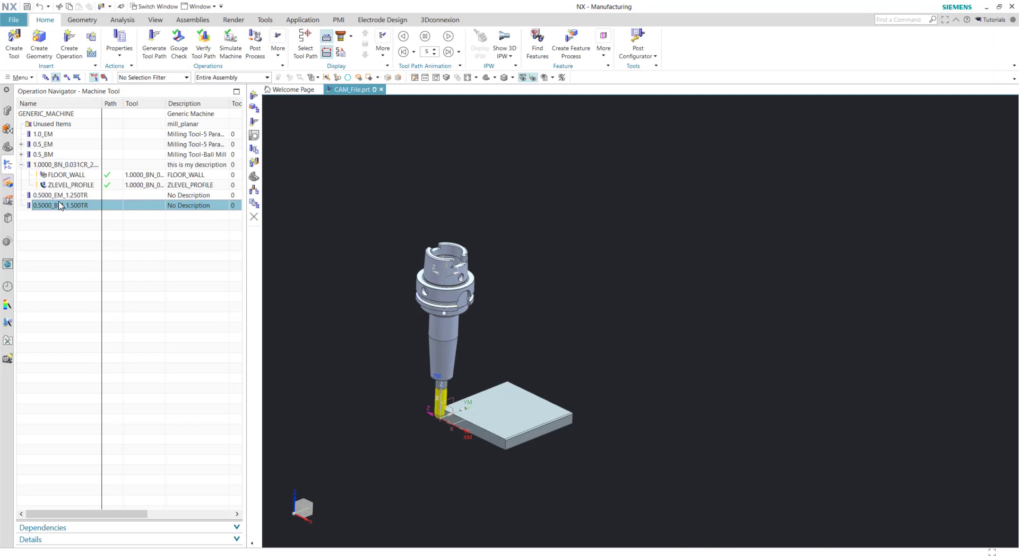
click(21, 144)
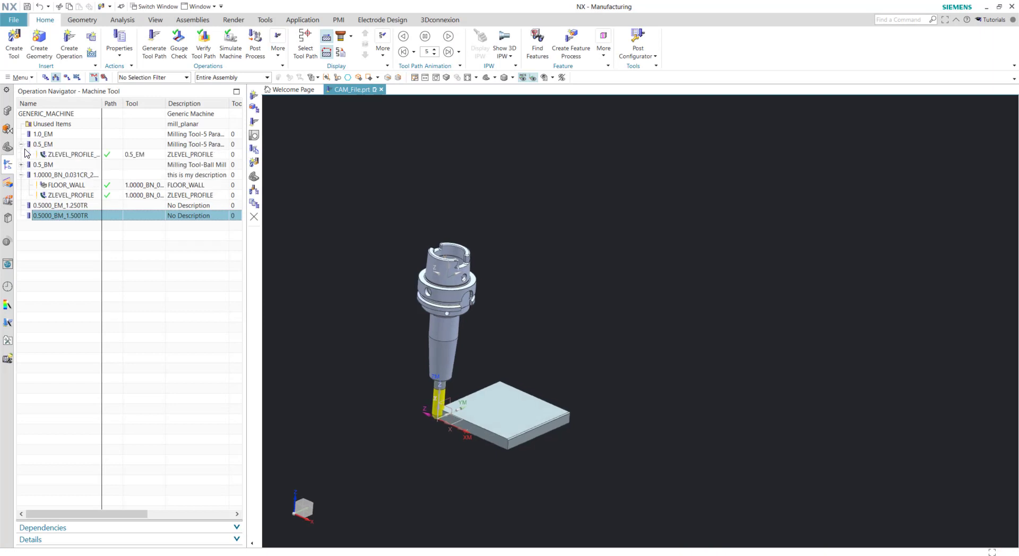
click(21, 164)
drag(76, 158, 79, 215)
drag(66, 167, 75, 227)
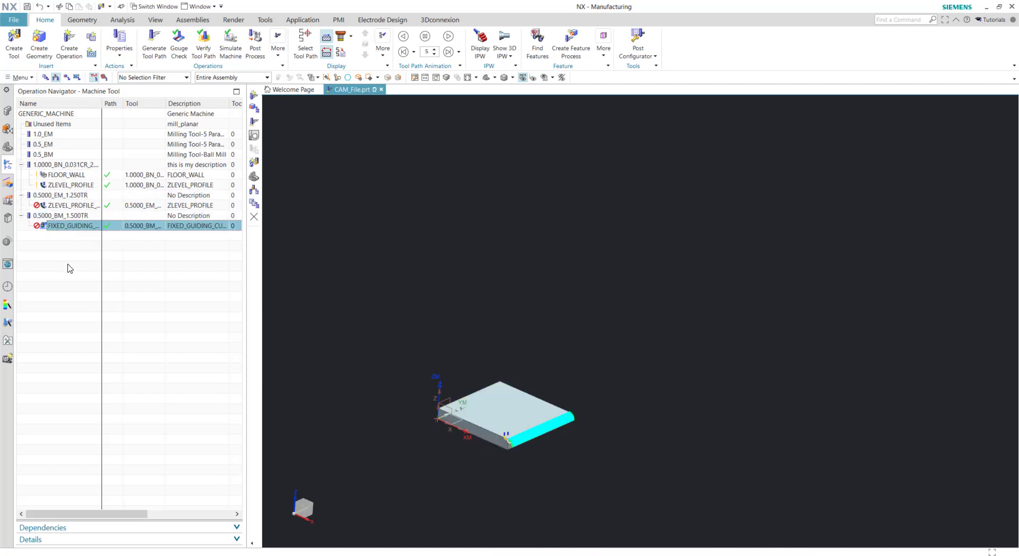
Regenerate the tool paths of ZLEVEL_PROFILE_COPY and FIXED_GUIDING_CURVES in Program Order view
click(46, 77)
click(80, 165)
shift+click(82, 175)
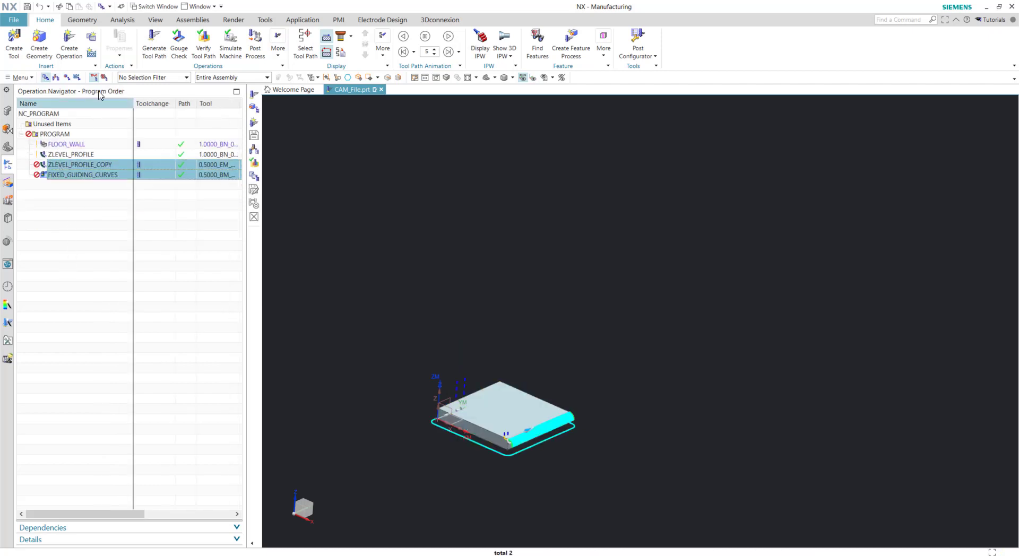
click(162, 41)
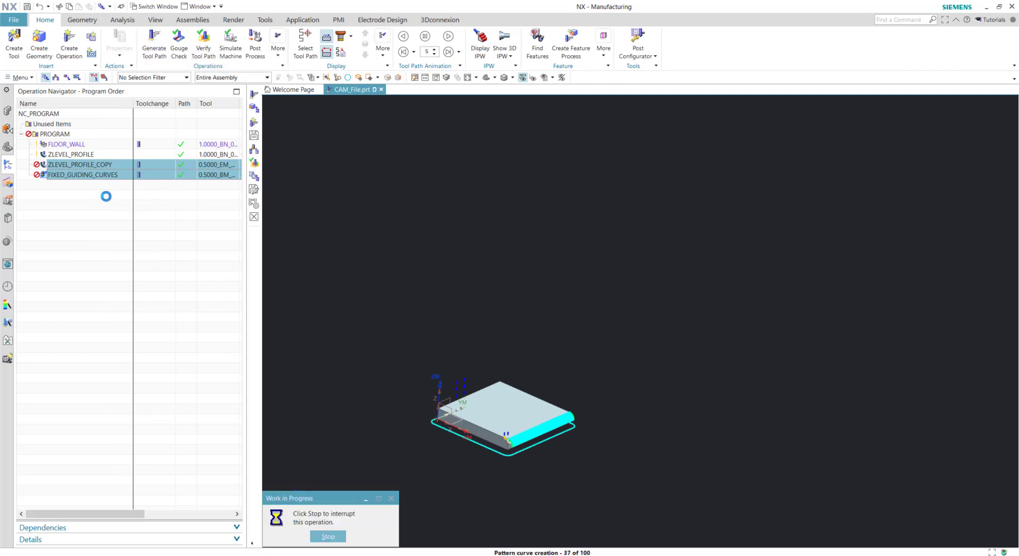
click(442, 304)
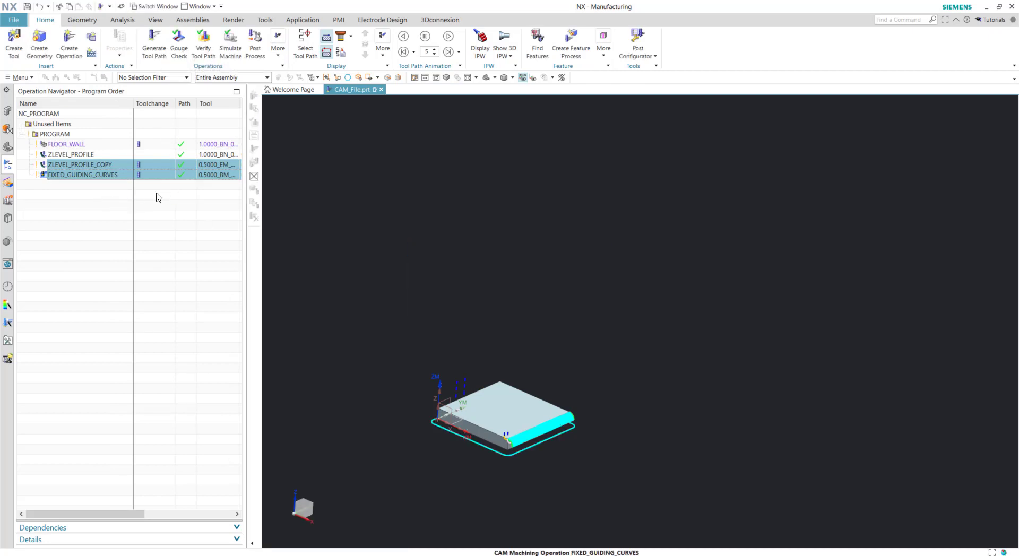
click(57, 136)
Play the PROGRAM's material-removal verification, settling the animation speed at 5
click(203, 42)
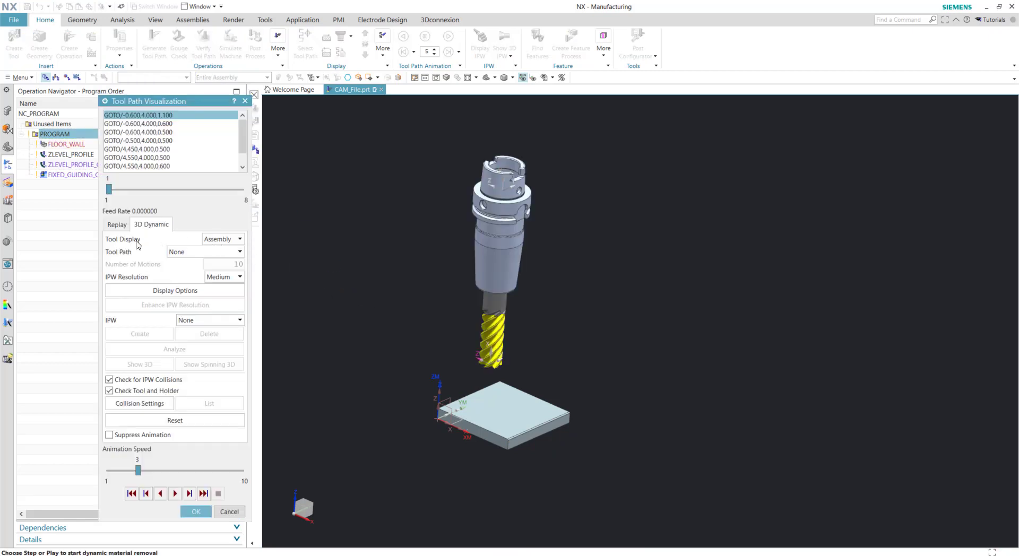
click(174, 493)
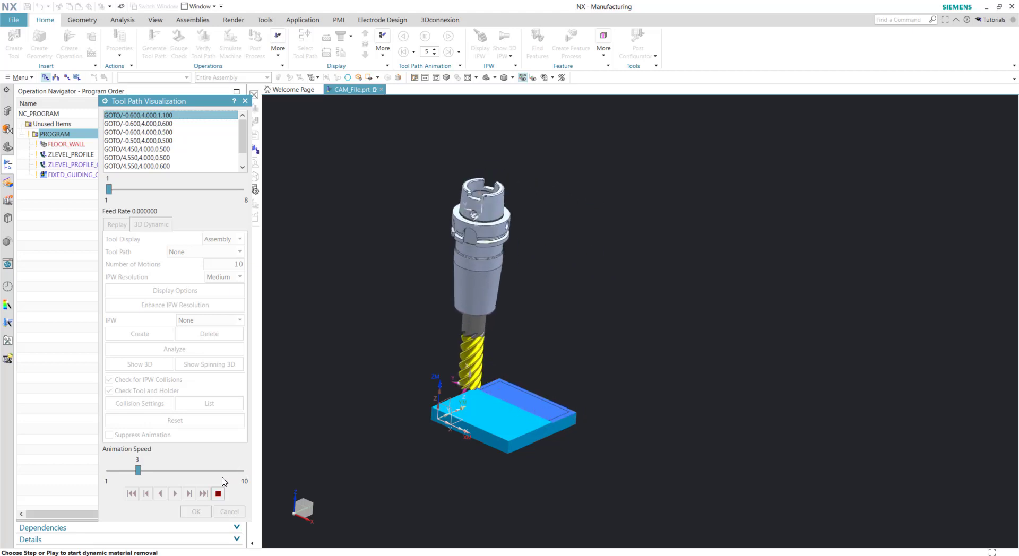
click(202, 475)
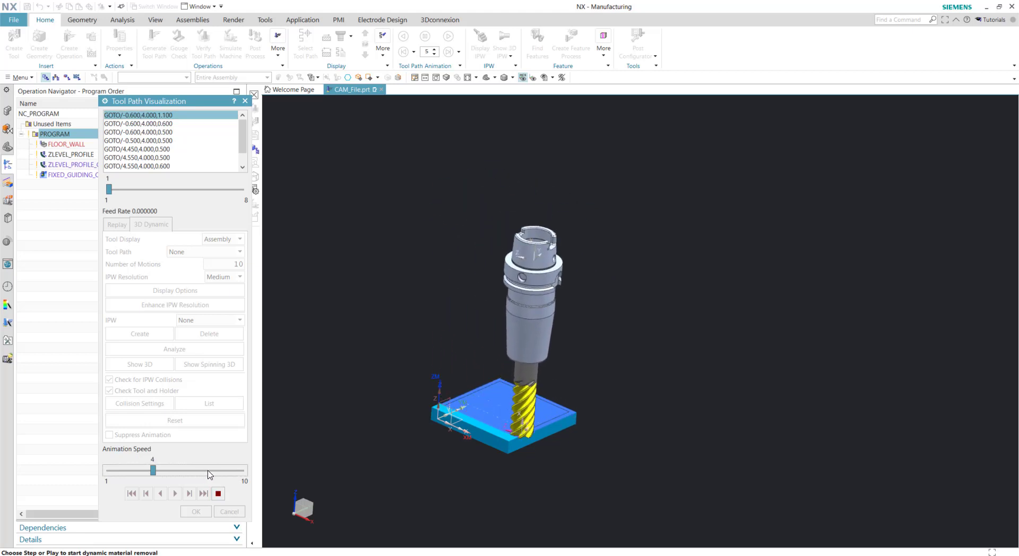
click(211, 474)
click(123, 476)
click(125, 476)
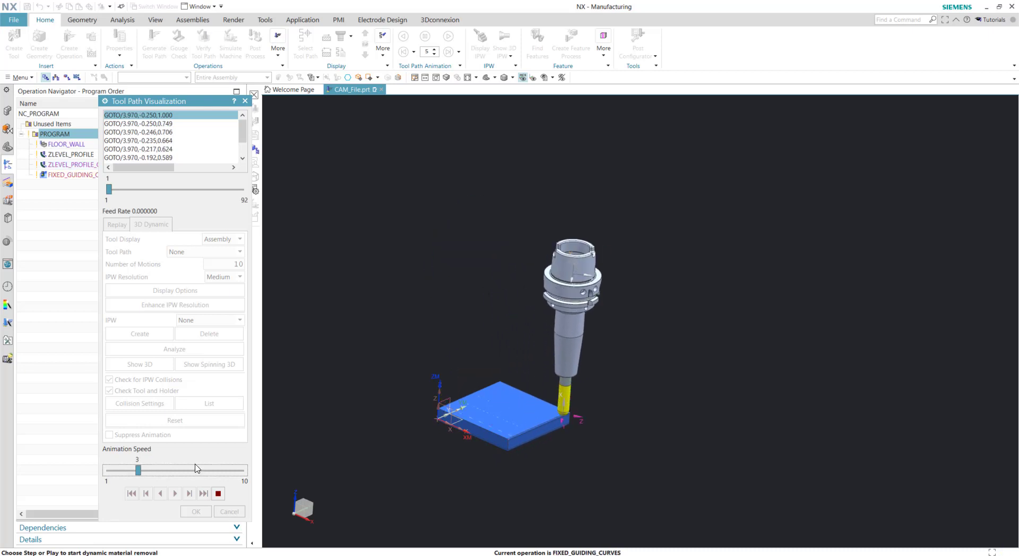
click(215, 474)
click(215, 474)
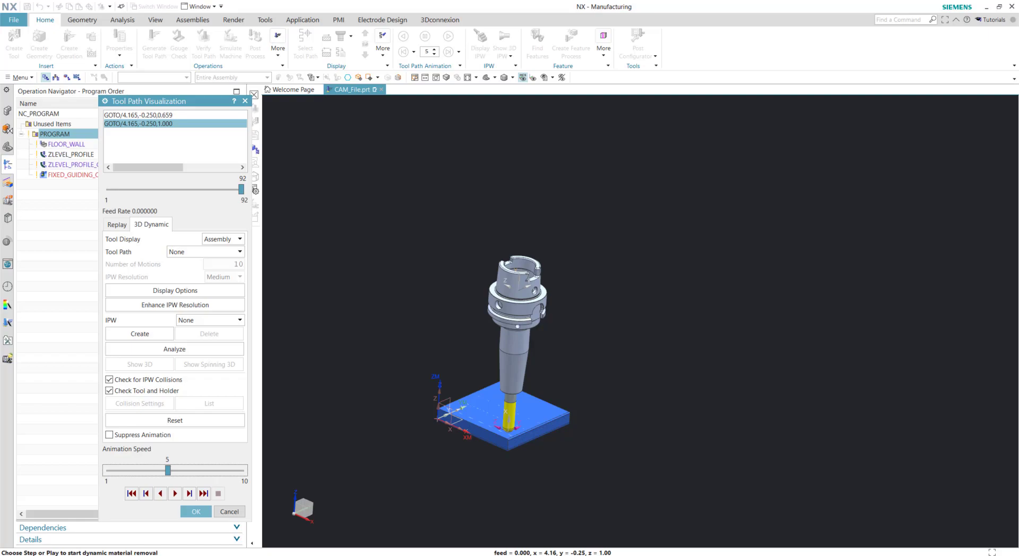
Bring the PowerPoint slide show with the 'NX CAM: Using 3D Models as Cutting Tools' title slide back to the front
mouse_move(246, 555)
click(247, 525)
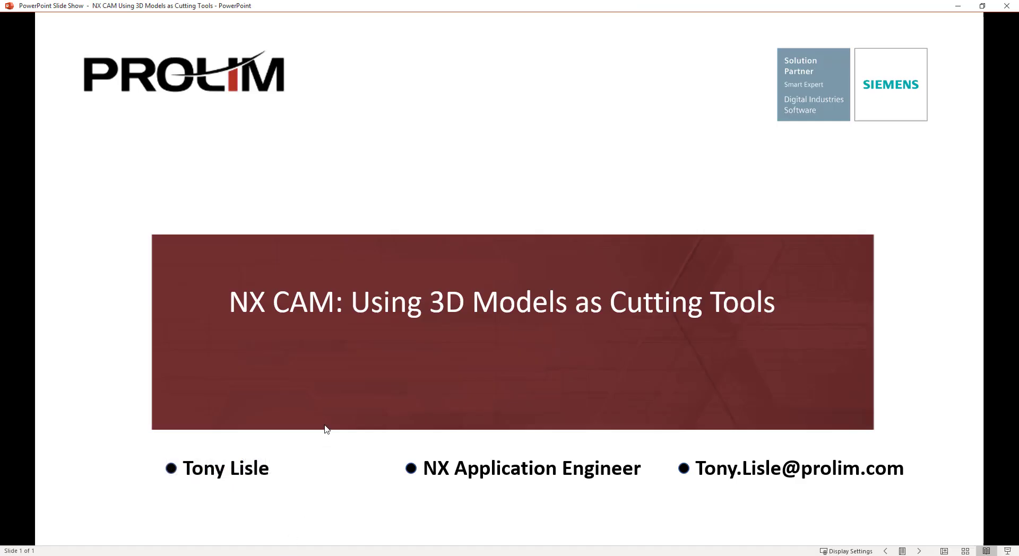